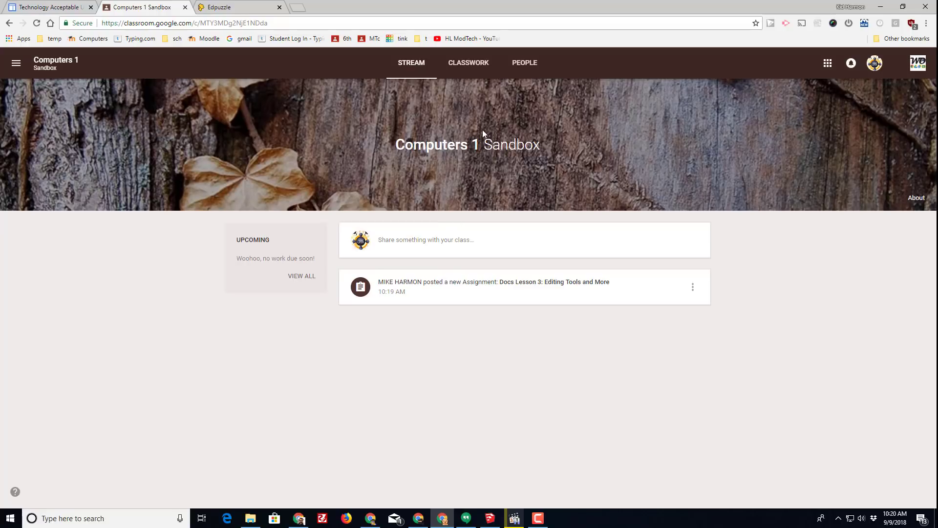
Open the Docs Lesson 3: Editing Tools and More assignment from Classwork and launch its attached Google Doc
left_click(458, 68)
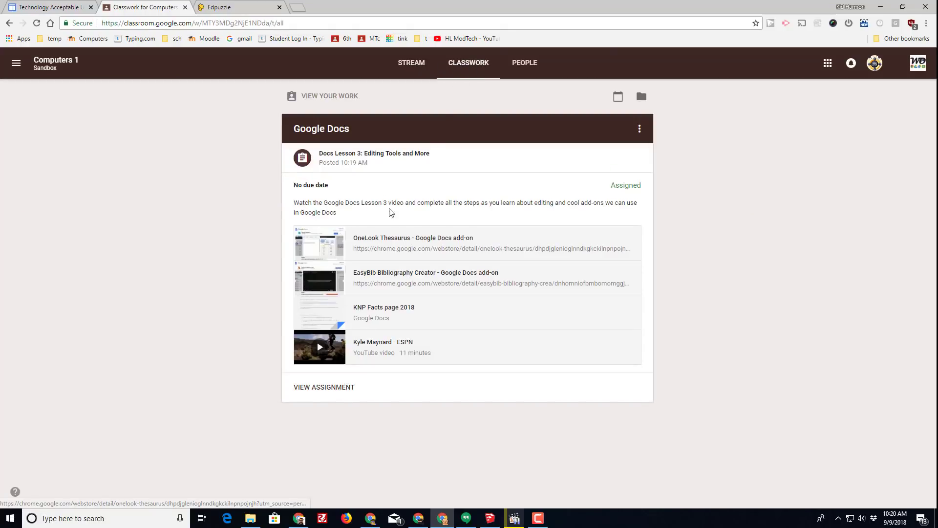
left_click(359, 155)
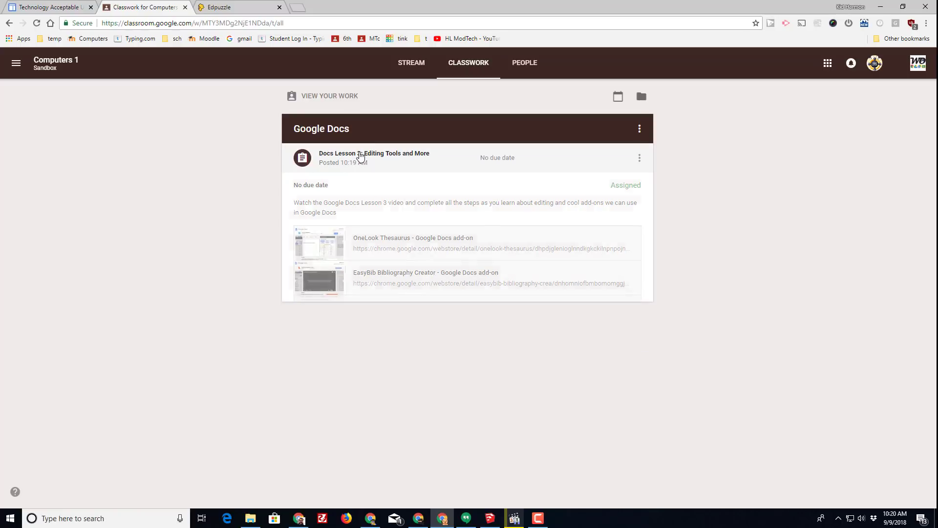
left_click(359, 156)
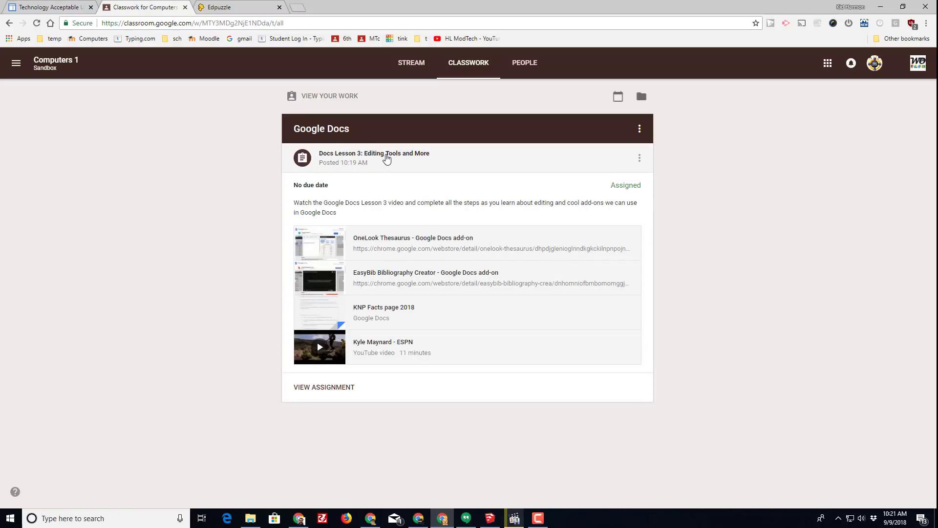
left_click(329, 388)
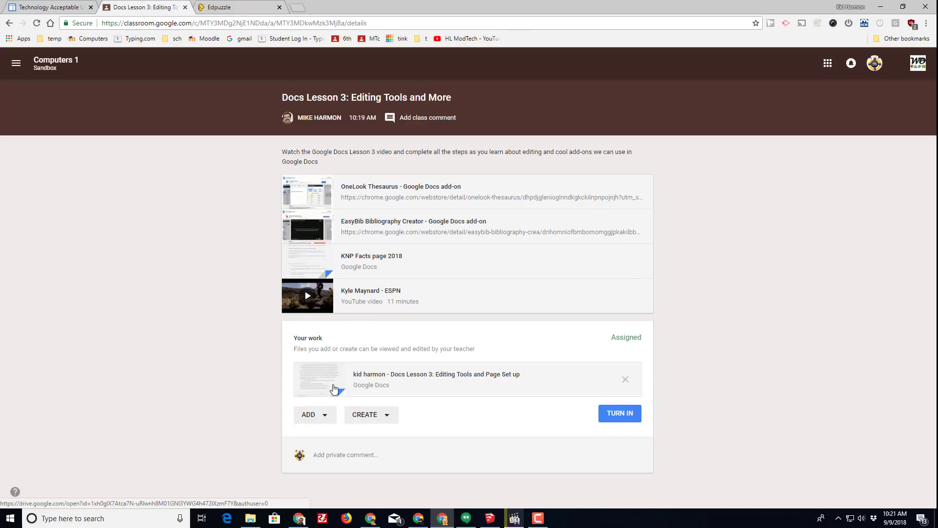
left_click(439, 377)
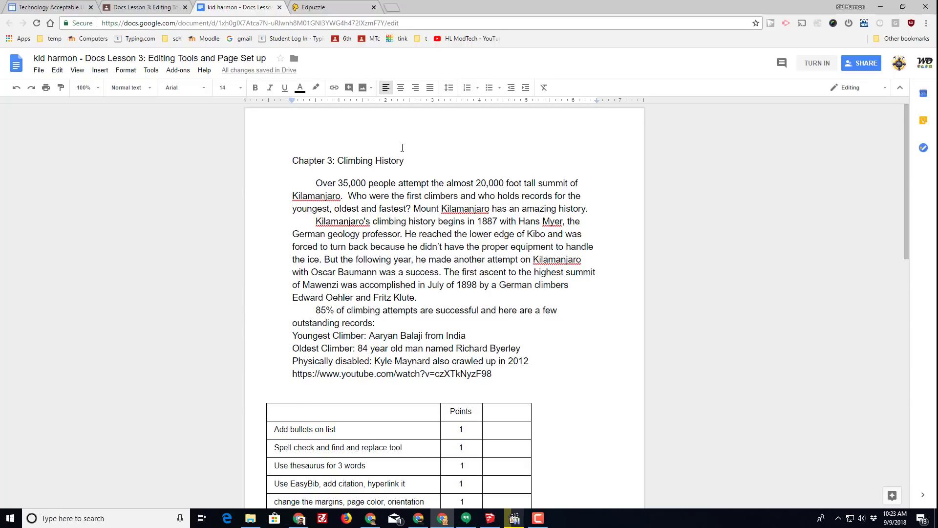
Insert a new line above Chapter 3: Climbing History and type the student's name
key("Return")
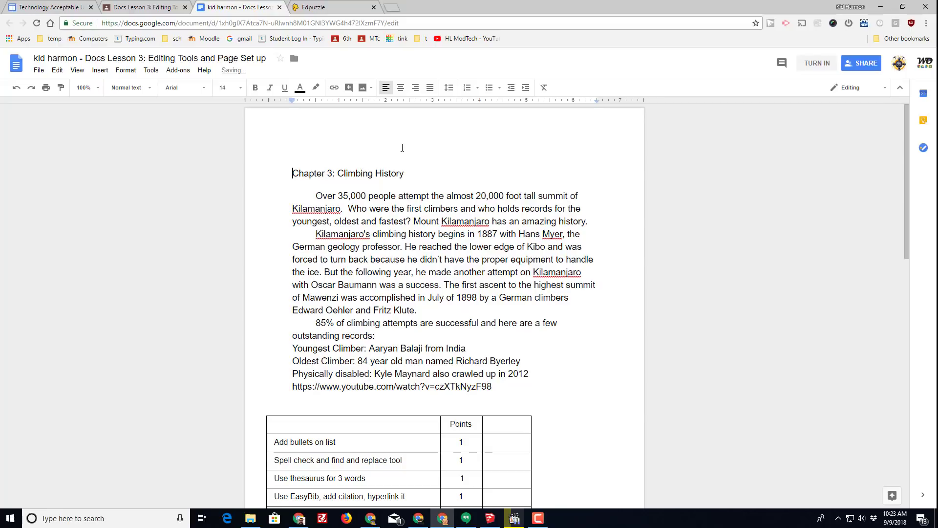
key("Up")
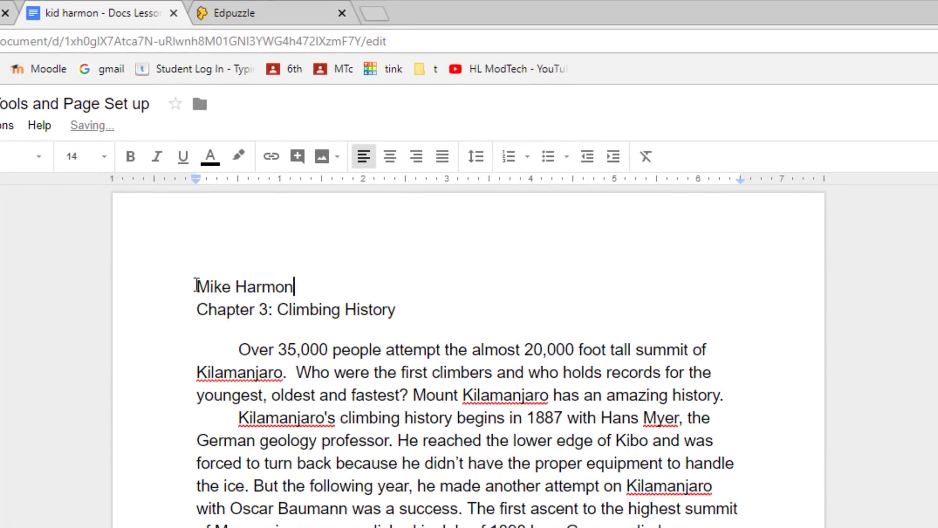
Right-align the student's name line
left_click_drag(195, 286, 297, 286)
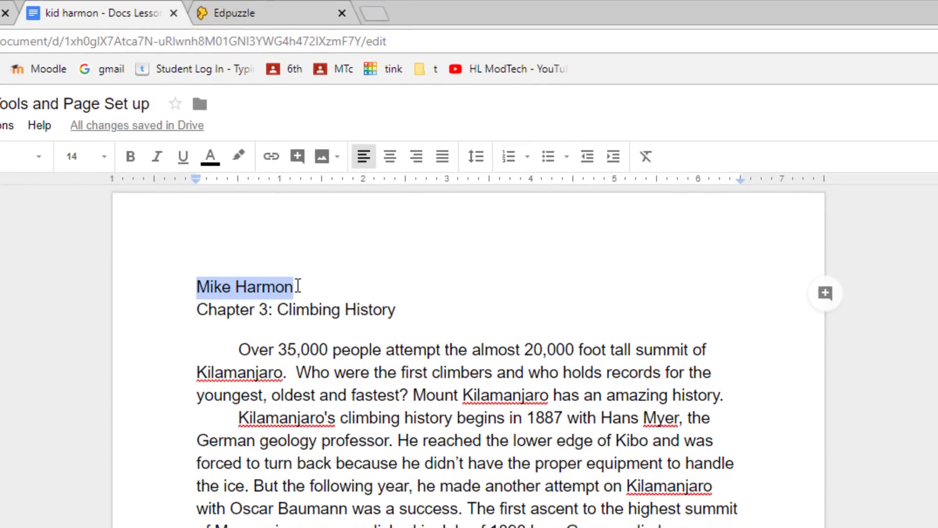
left_click(416, 156)
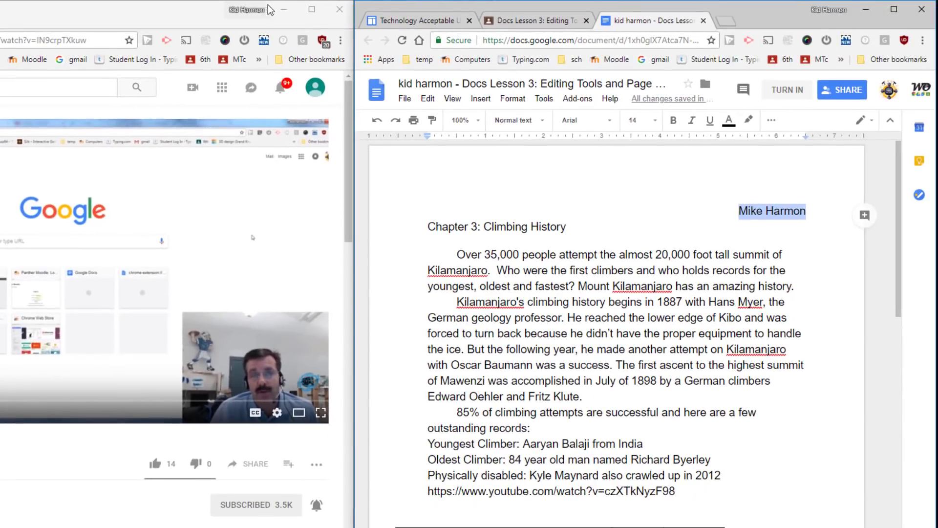
left_click(771, 122)
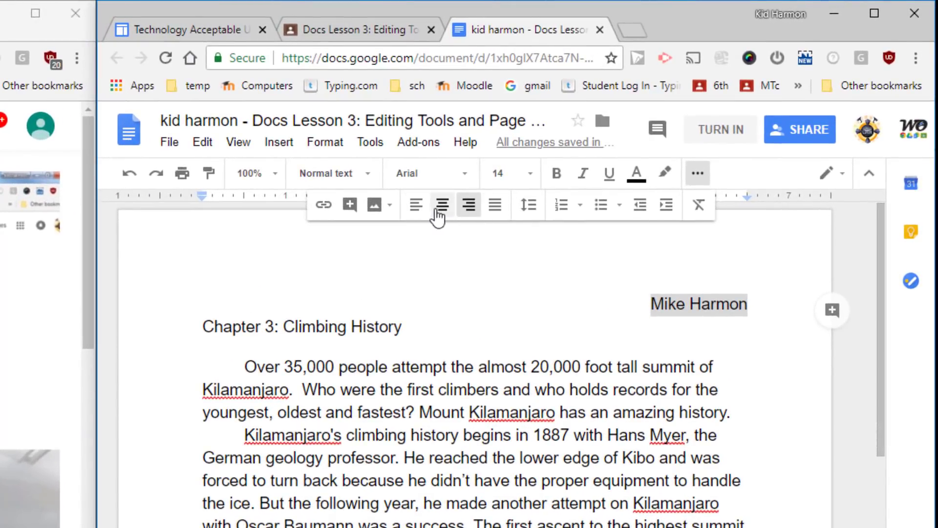
left_click(574, 256)
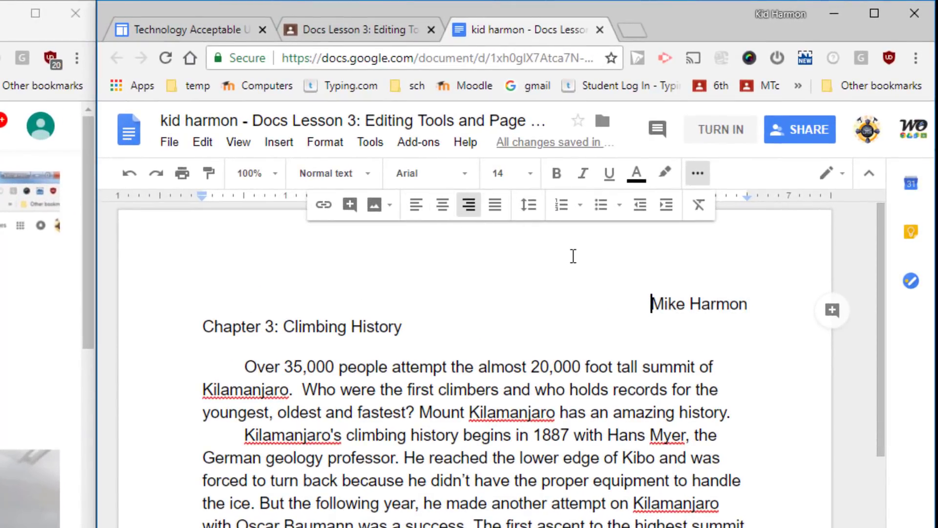
left_click(697, 178)
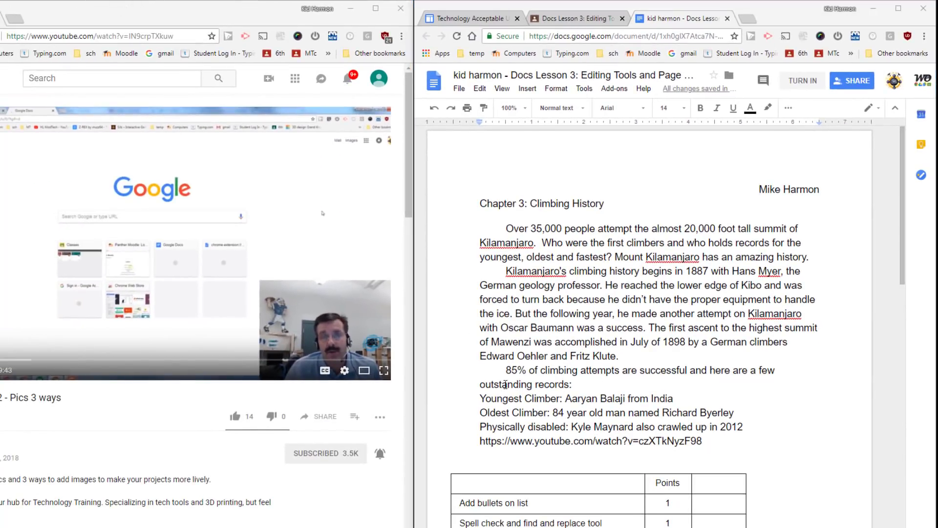
Turn the climbing-record lines into a list with arrow bullets
scroll(503, 491, "down", 7)
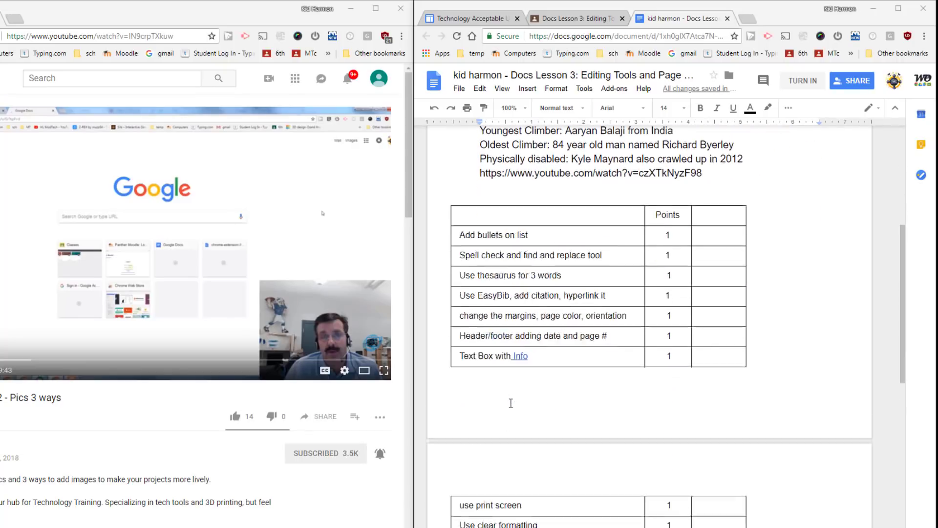
scroll(578, 352, "up", 4)
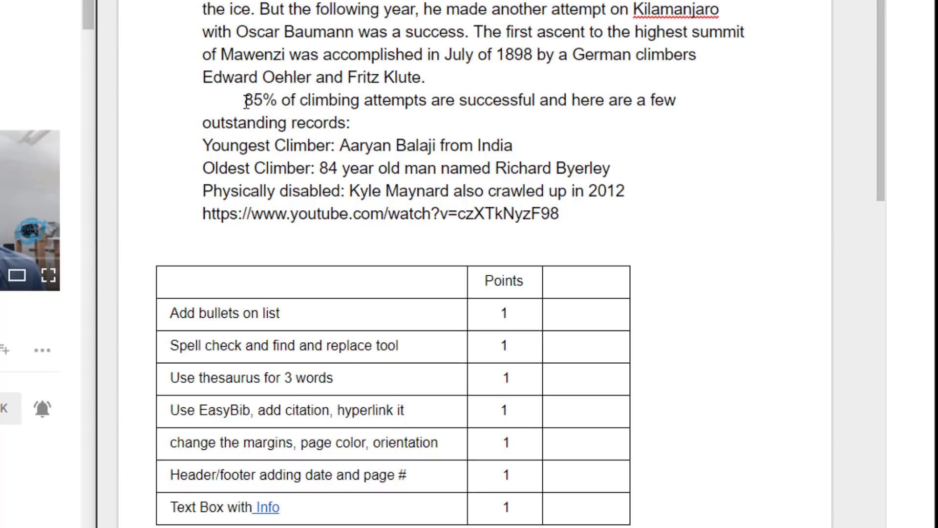
left_click_drag(202, 145, 620, 167)
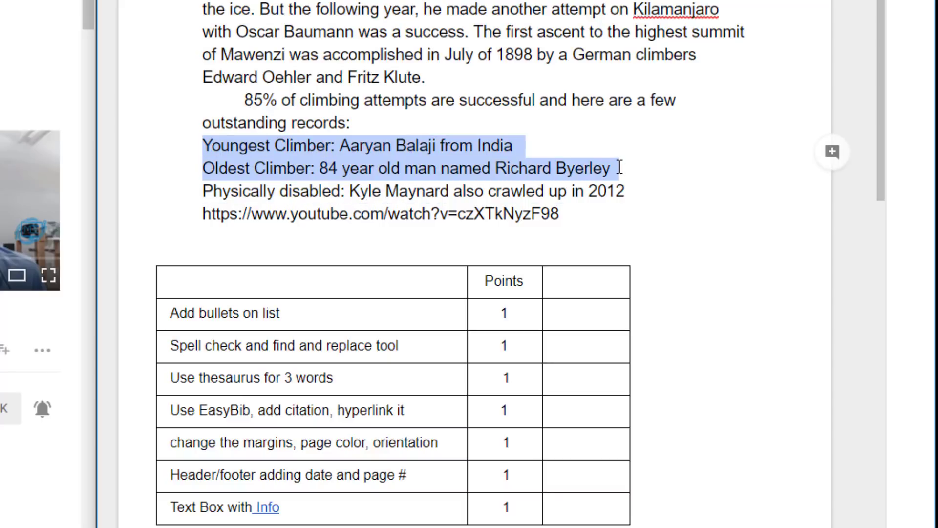
left_click(260, 210)
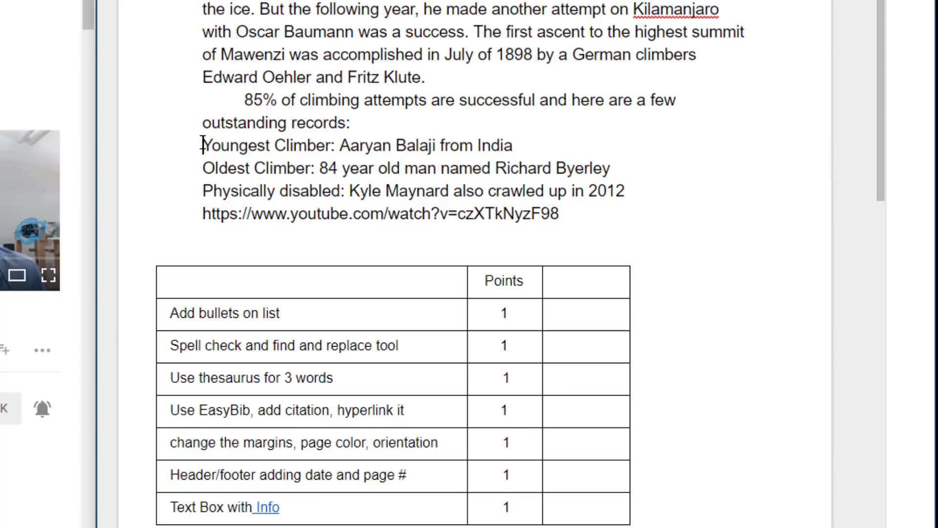
left_click_drag(202, 145, 570, 218)
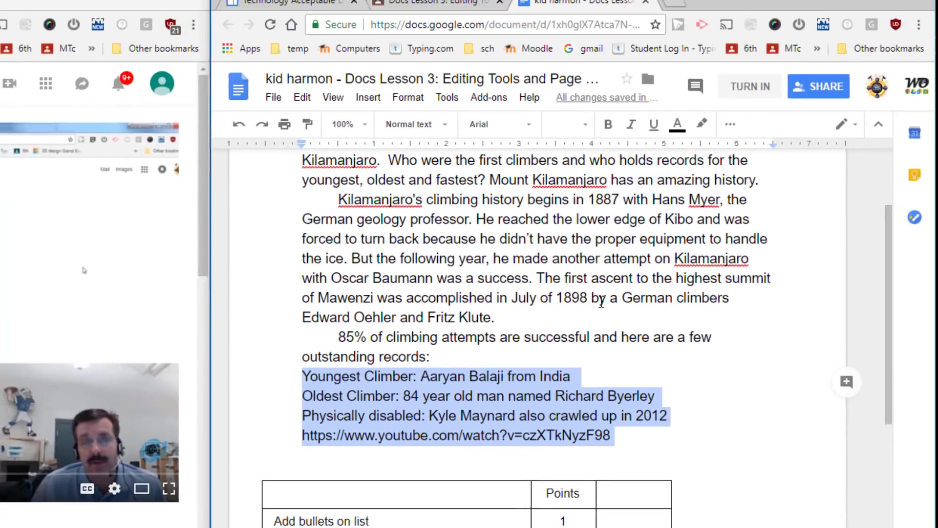
left_click(730, 124)
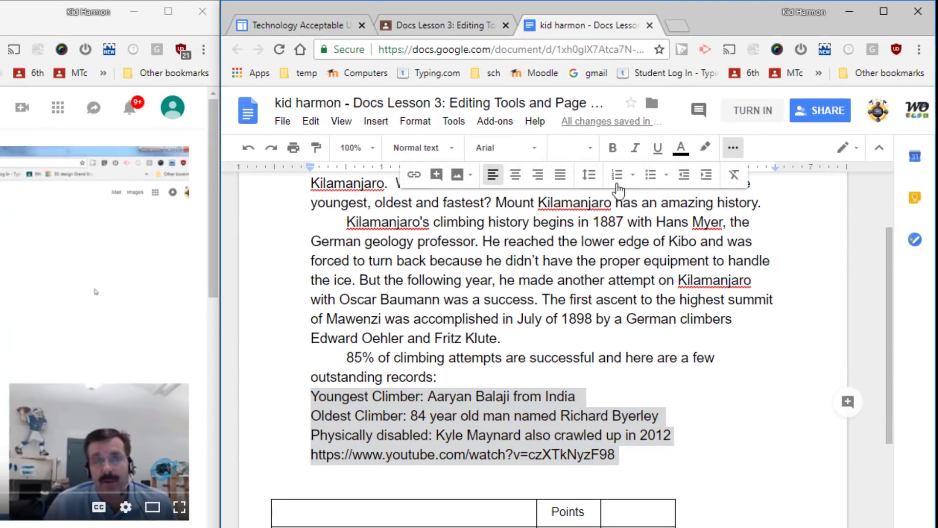
left_click(665, 177)
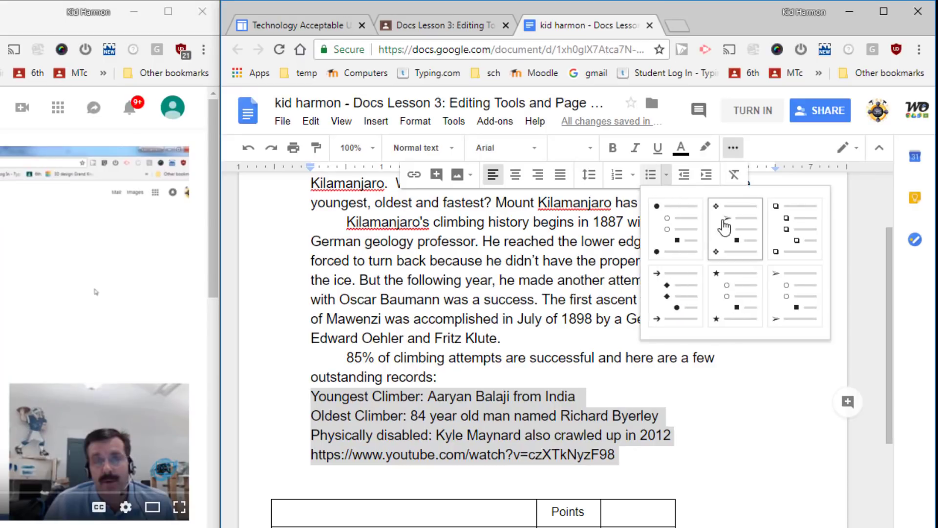
left_click(769, 284)
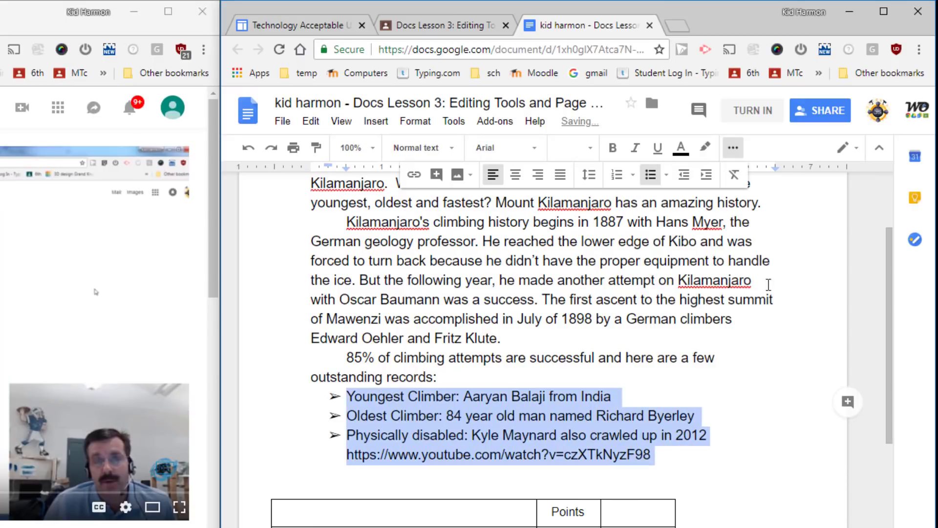
left_click(390, 399)
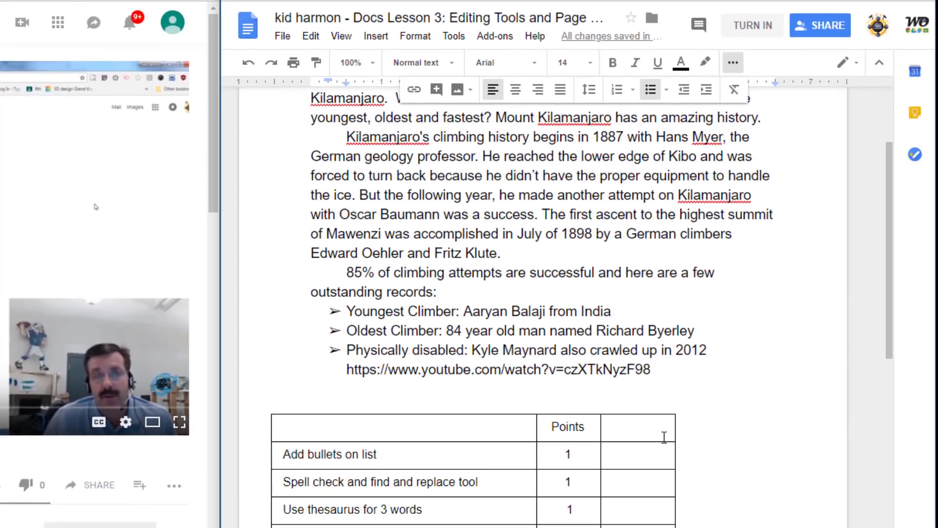
Enter 1 point in the Add bullets on list rubric row
left_click(647, 457)
type("1")
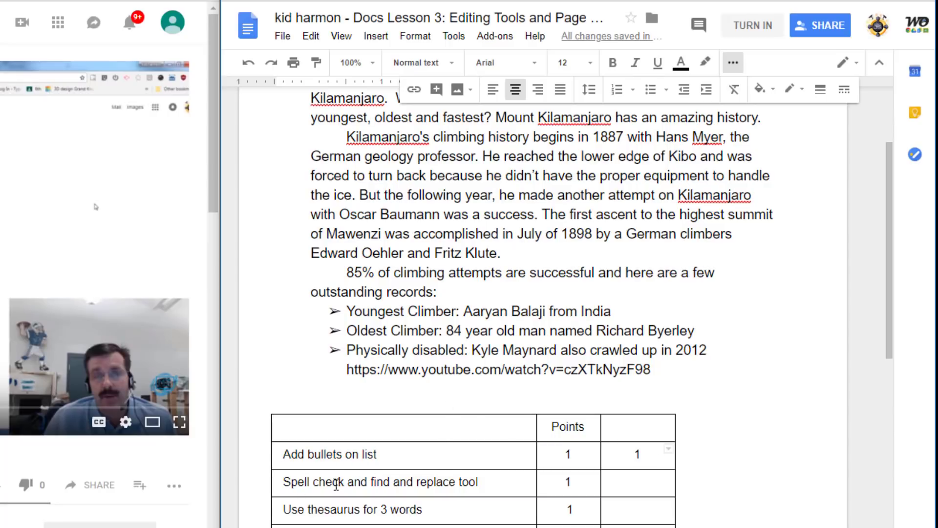
scroll(482, 355, "up", 3)
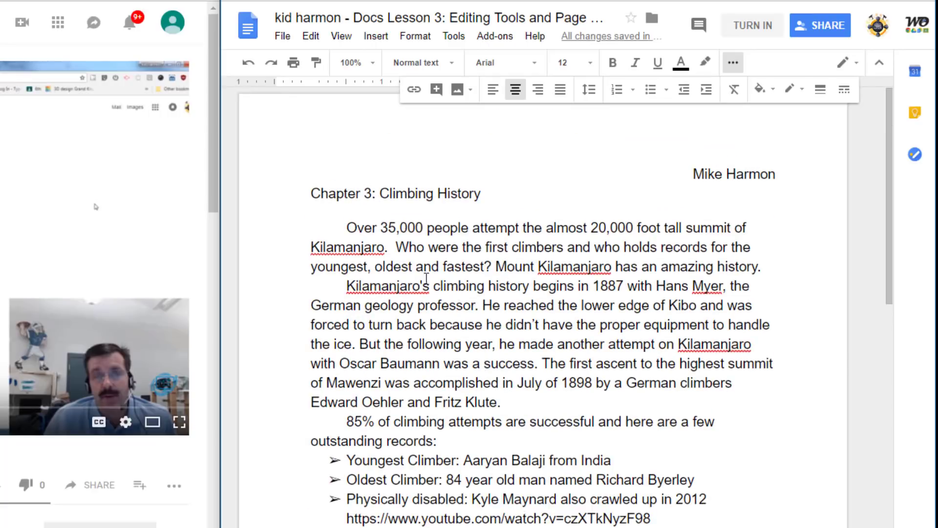
Correct Kilamanjaro to Kilimanjaro via spelling suggestion, then Replace all in Find and replace
left_click(353, 248)
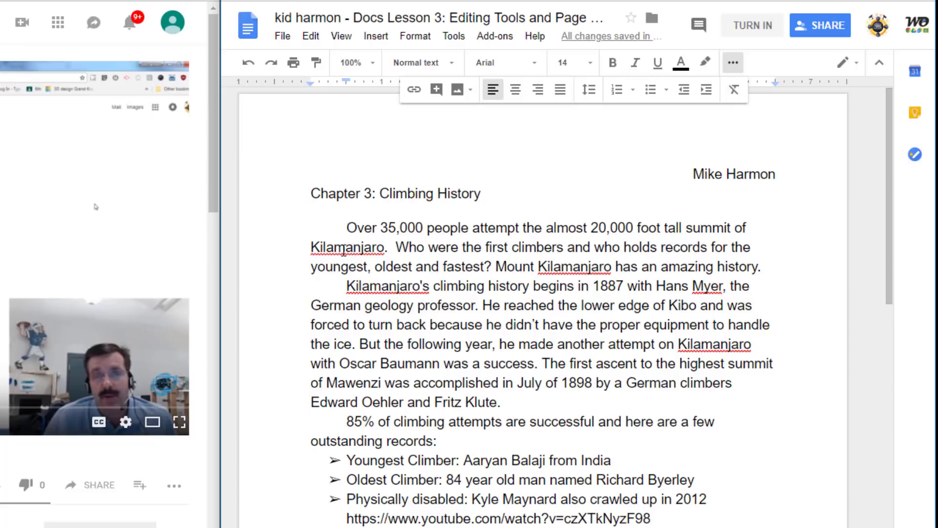
right_click(329, 248)
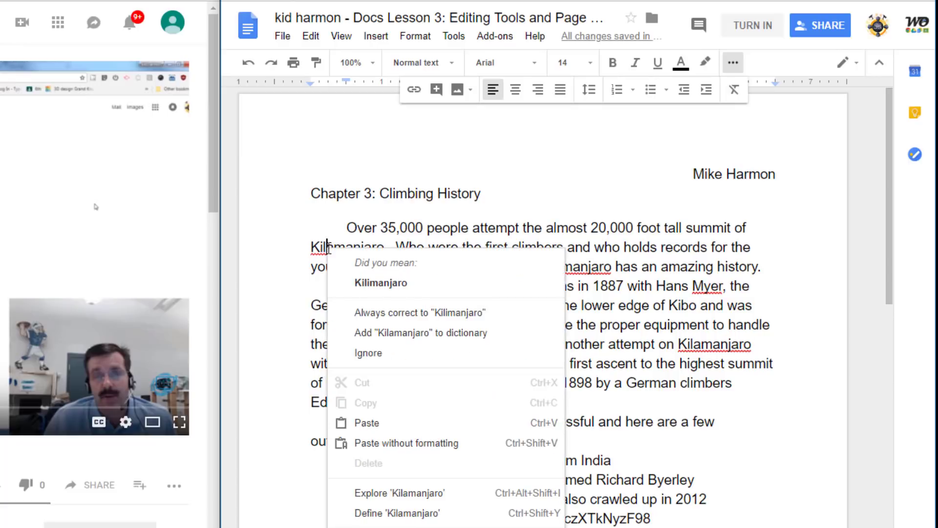
left_click(364, 276)
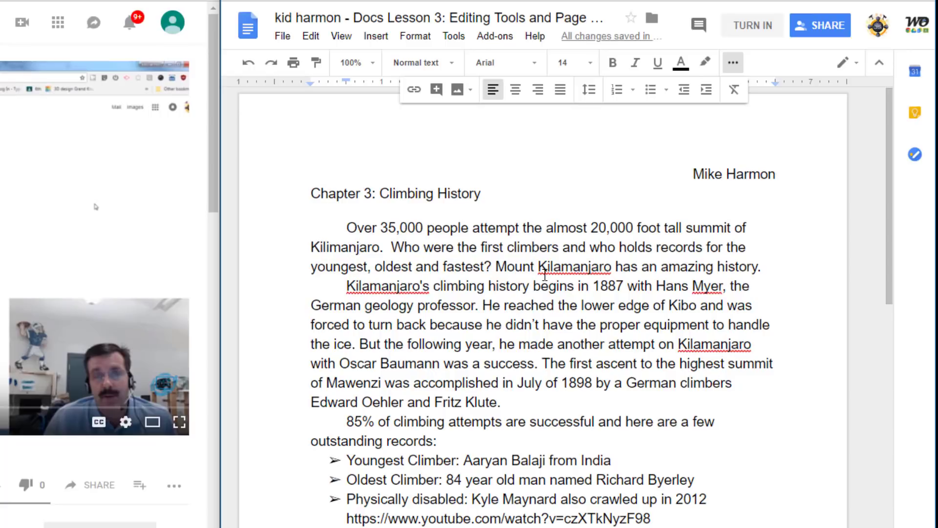
left_click_drag(538, 267, 613, 269)
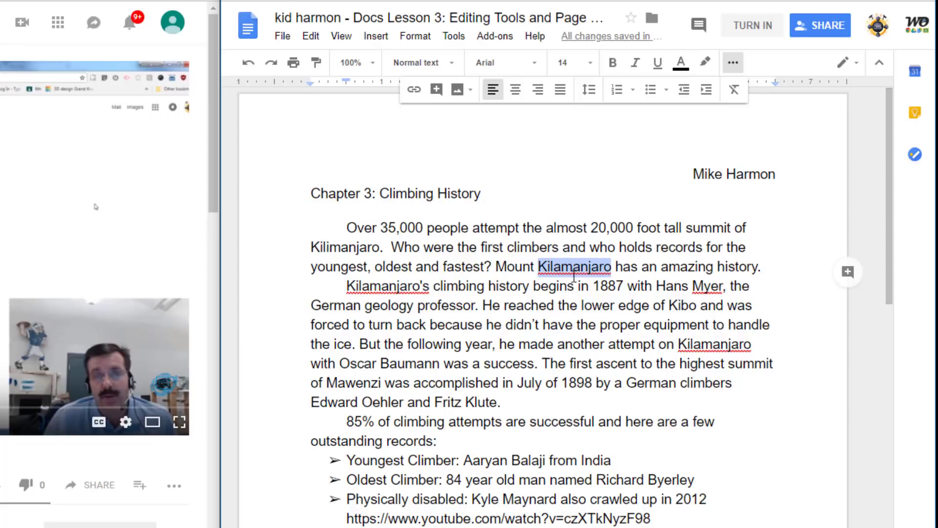
left_click(282, 36)
mouse_move(312, 37)
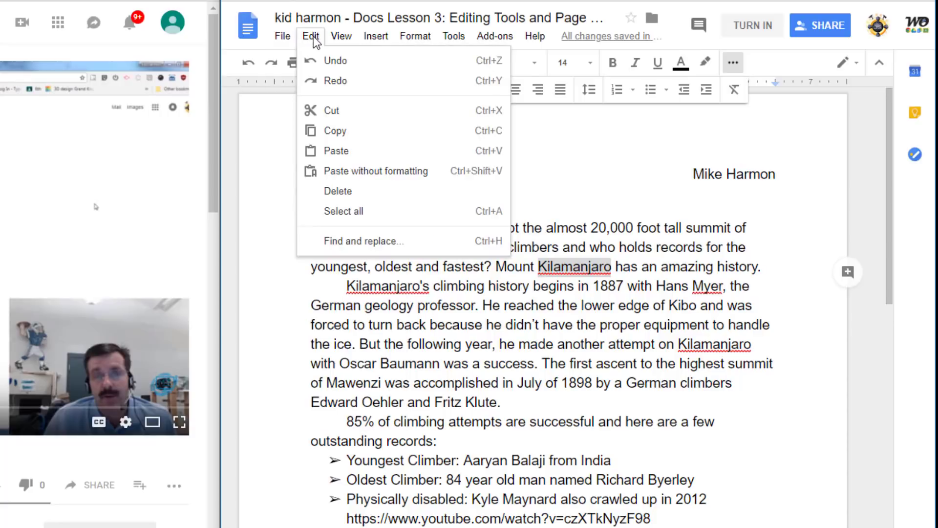
left_click(337, 240)
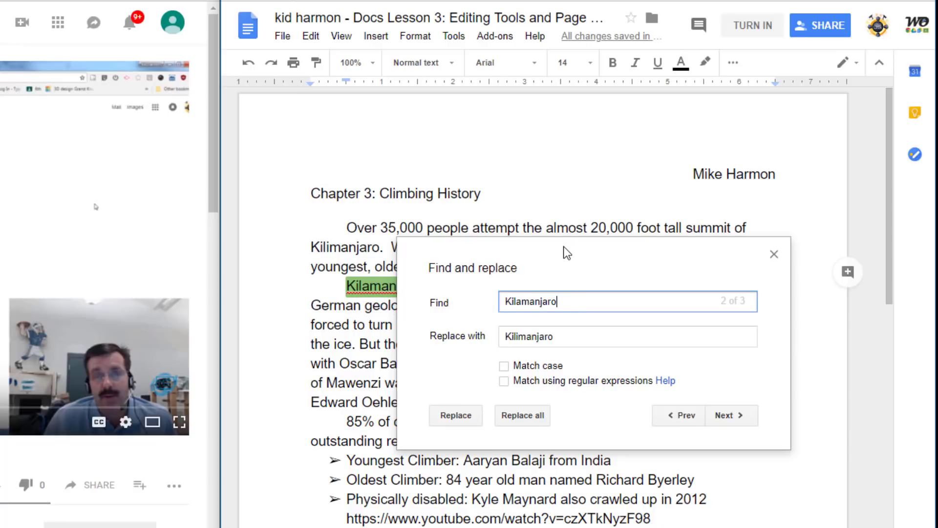
left_click_drag(563, 246, 515, 52)
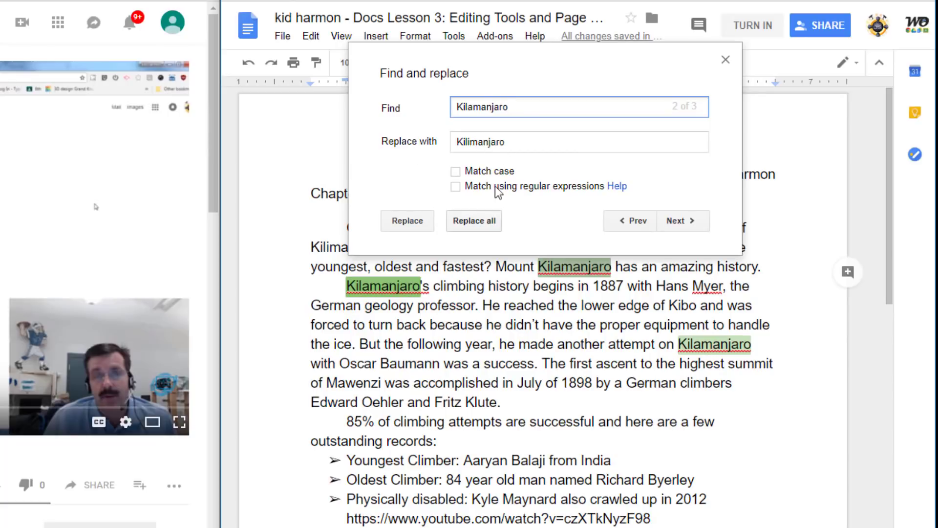
left_click_drag(515, 57, 510, 34)
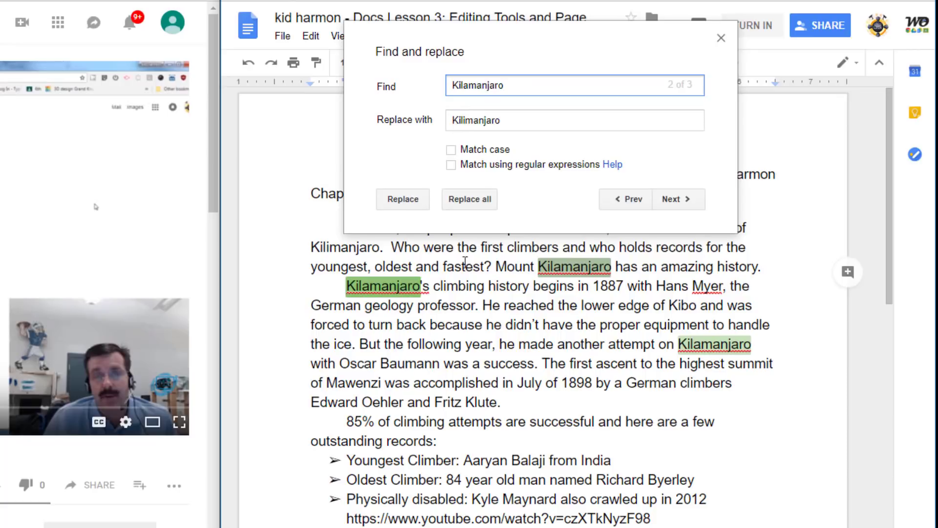
left_click(472, 199)
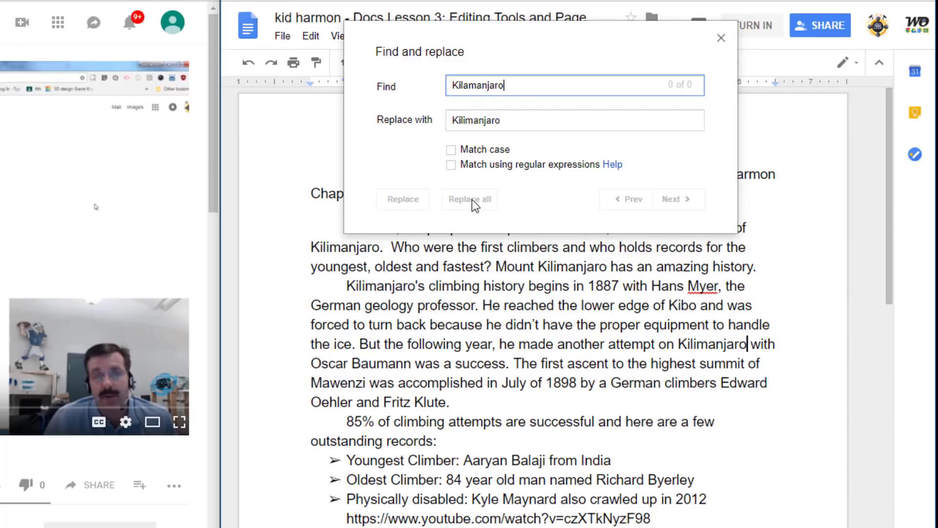
left_click(721, 38)
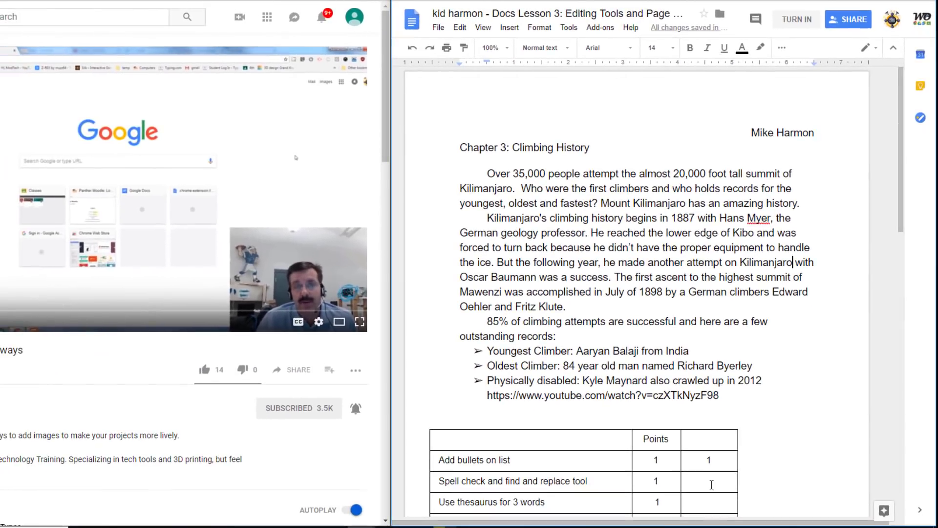
Enter 1 point in the Spell check rubric row's score cell
left_click(711, 483)
type("1")
key("Return")
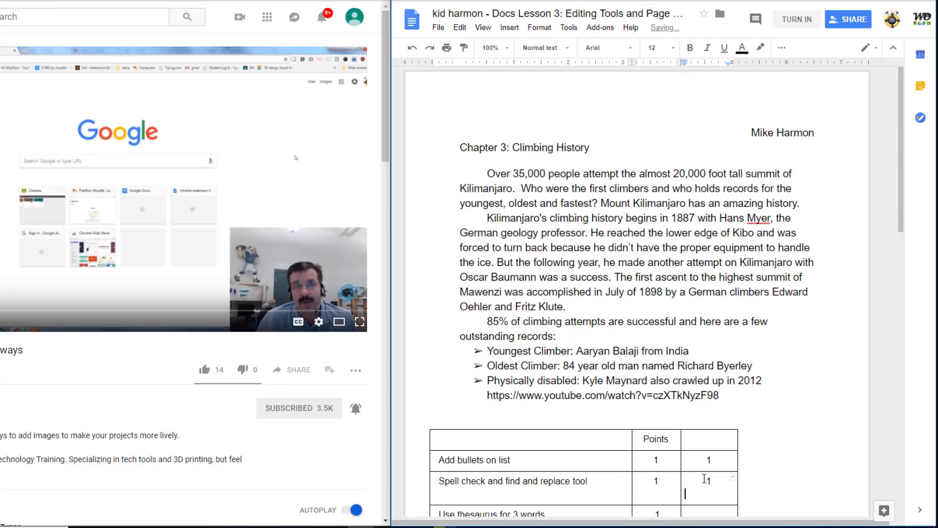
key("BackSpace")
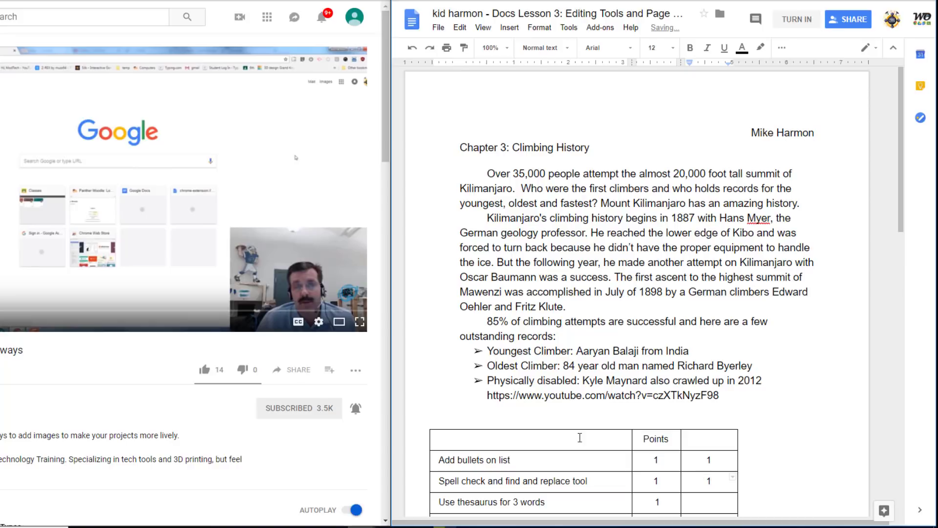
scroll(580, 437, "down", 3)
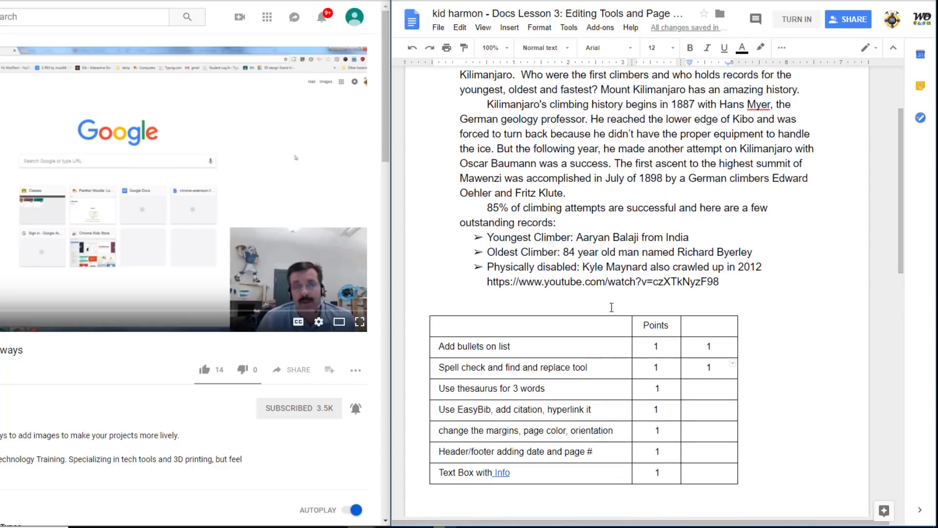
scroll(607, 311, "up", 3)
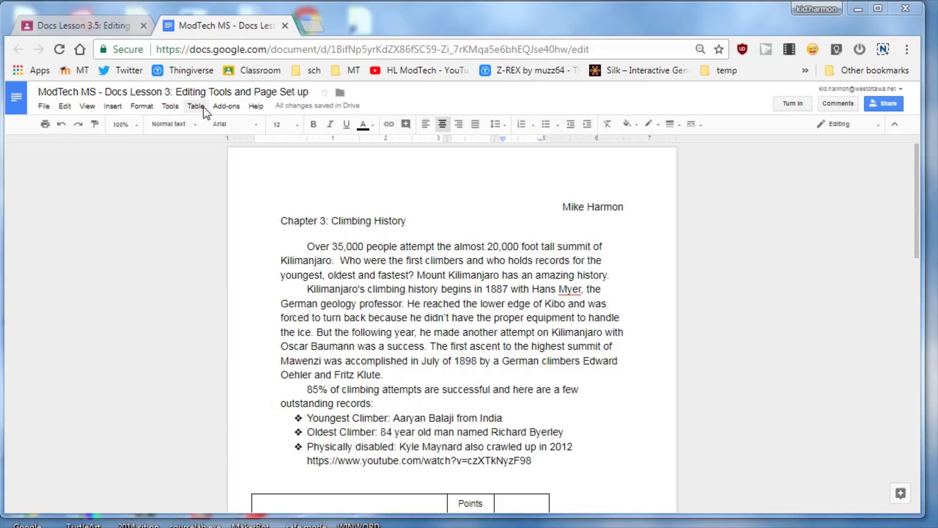
Search the add-on gallery for 'thesaurus', install OneLook Thesaurus, and allow it access with the school account
left_click(225, 109)
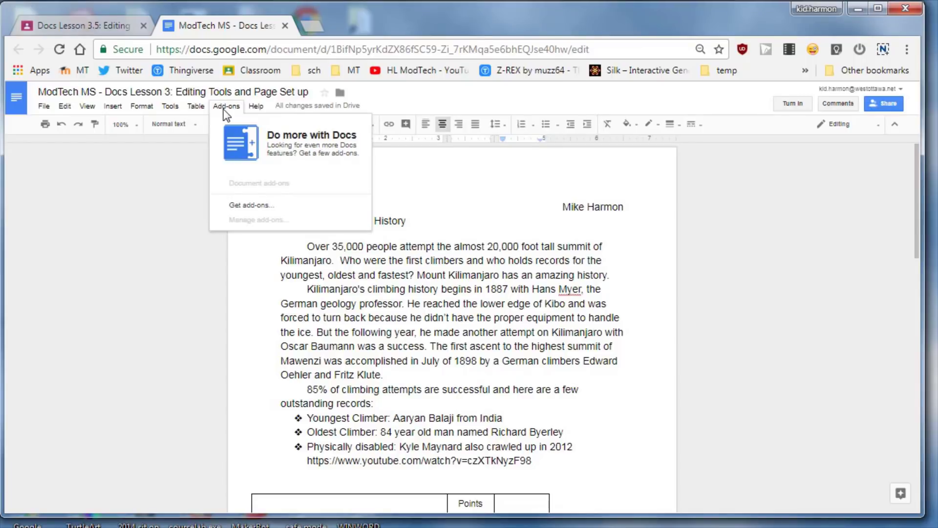
left_click(248, 208)
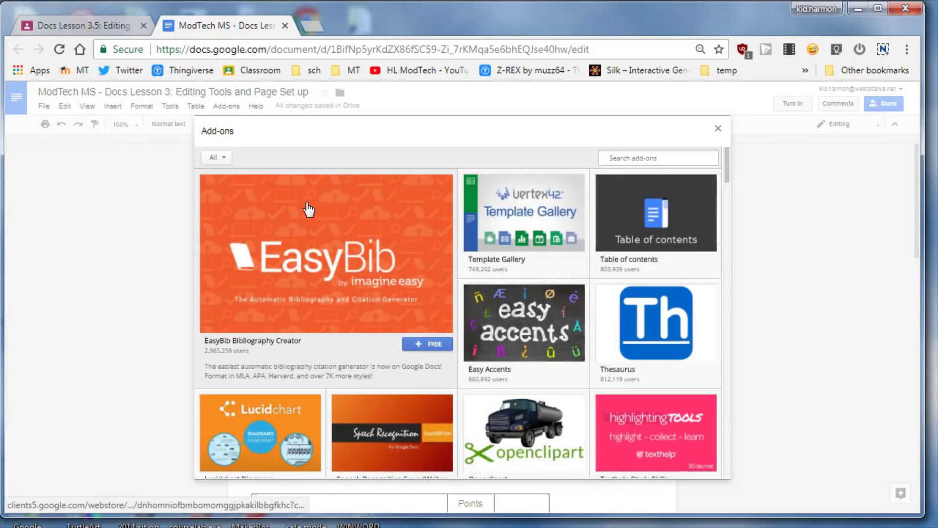
left_click(608, 157)
type("thesa")
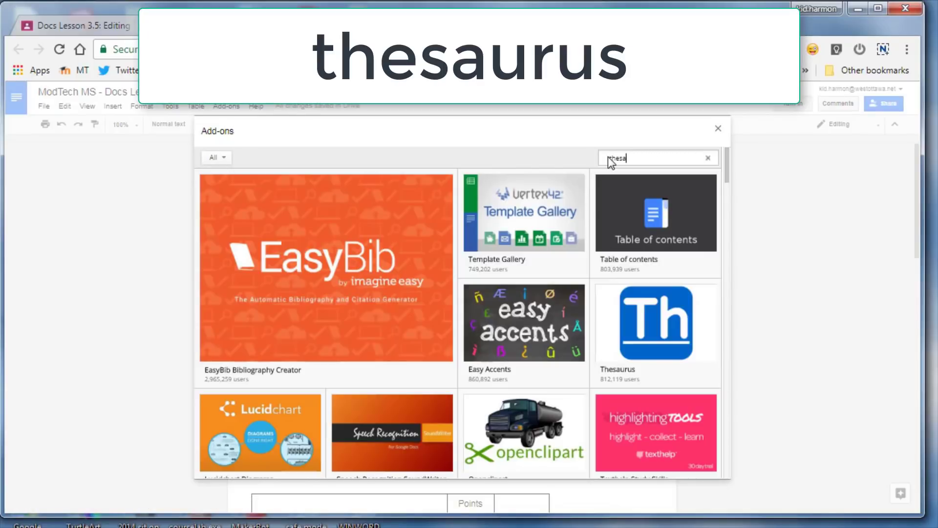
type("urus")
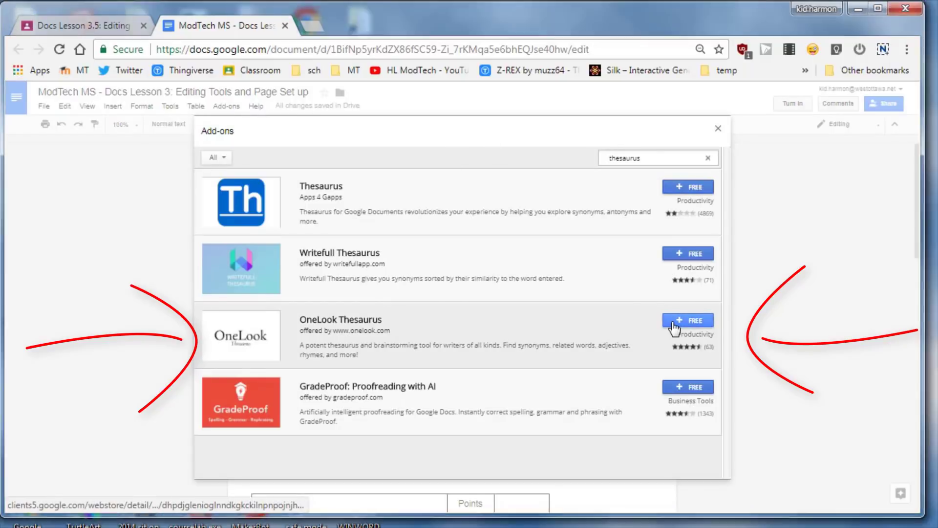
left_click(673, 323)
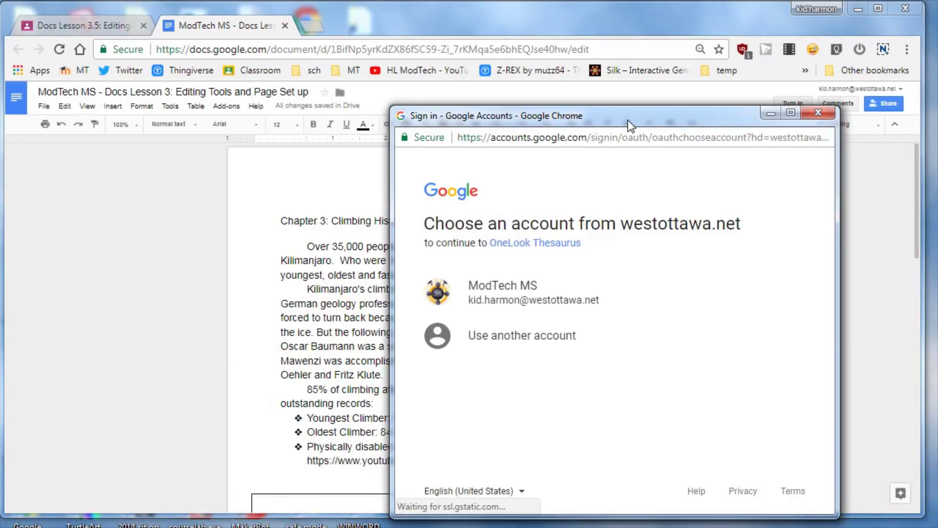
left_click_drag(630, 126, 615, 92)
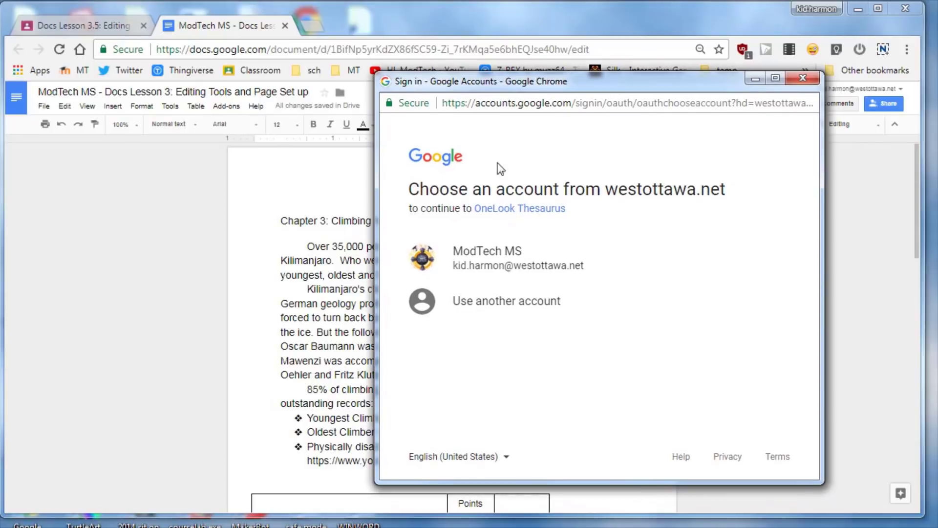
left_click(505, 268)
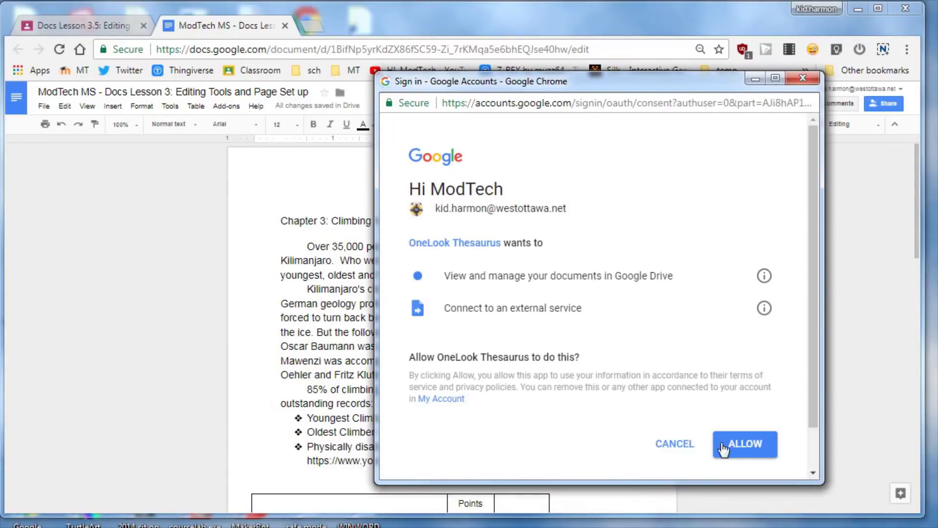
left_click(740, 445)
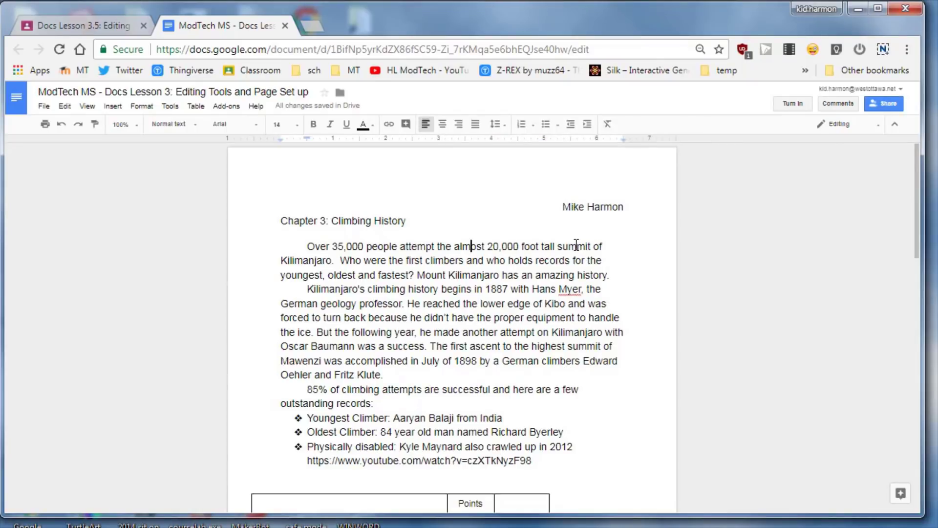
Replace 'summit' with the OneLook Thesaurus synonym 'peak'
double_click(574, 243)
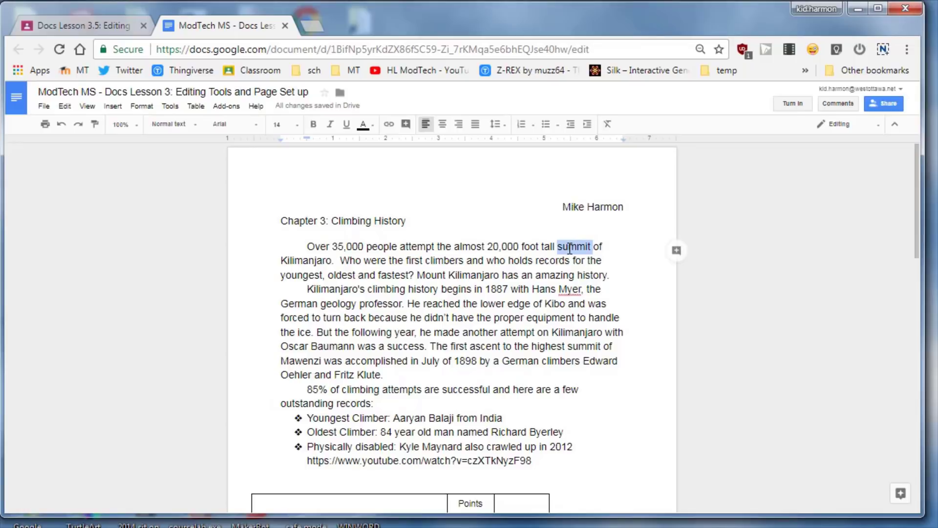
left_click(223, 105)
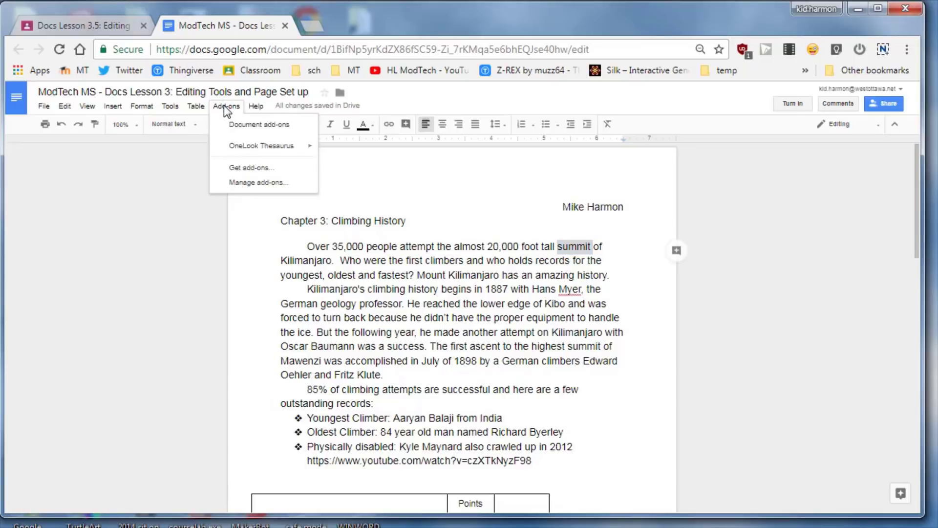
mouse_move(272, 148)
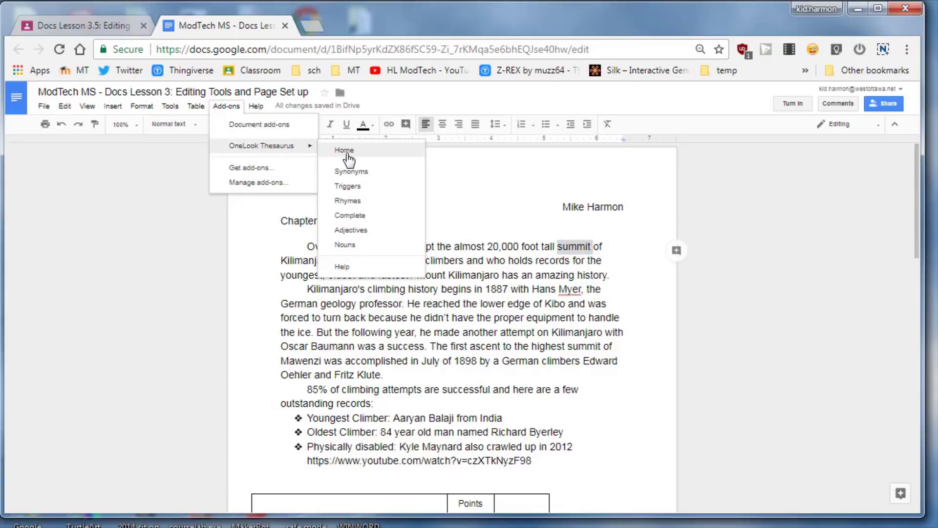
left_click(352, 173)
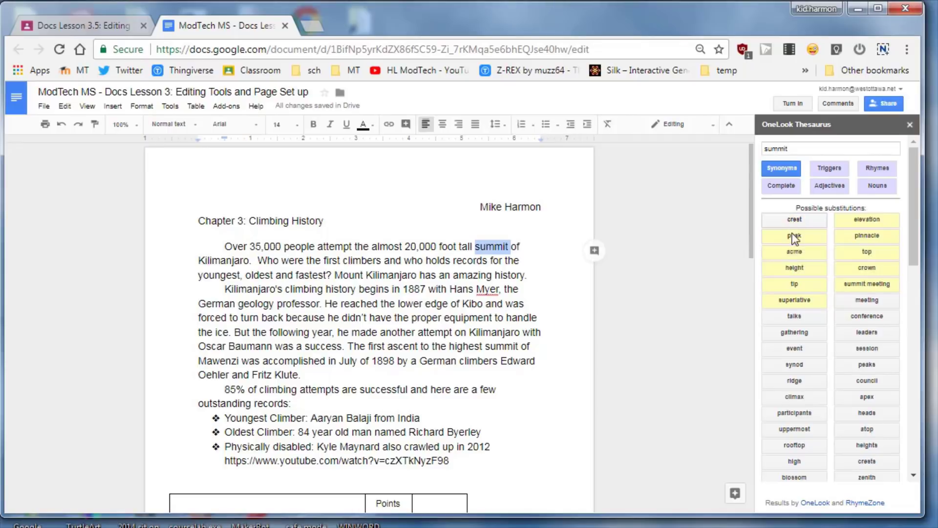
mouse_move(807, 274)
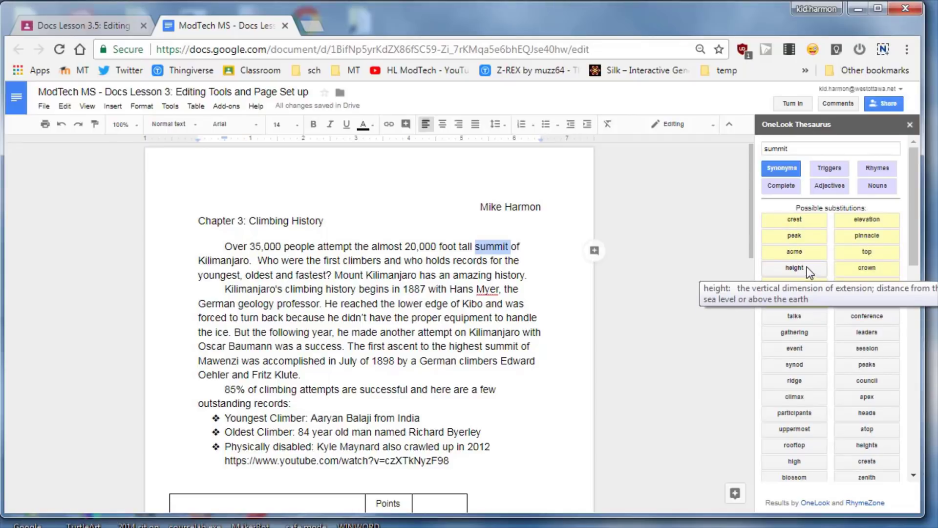
left_click(801, 236)
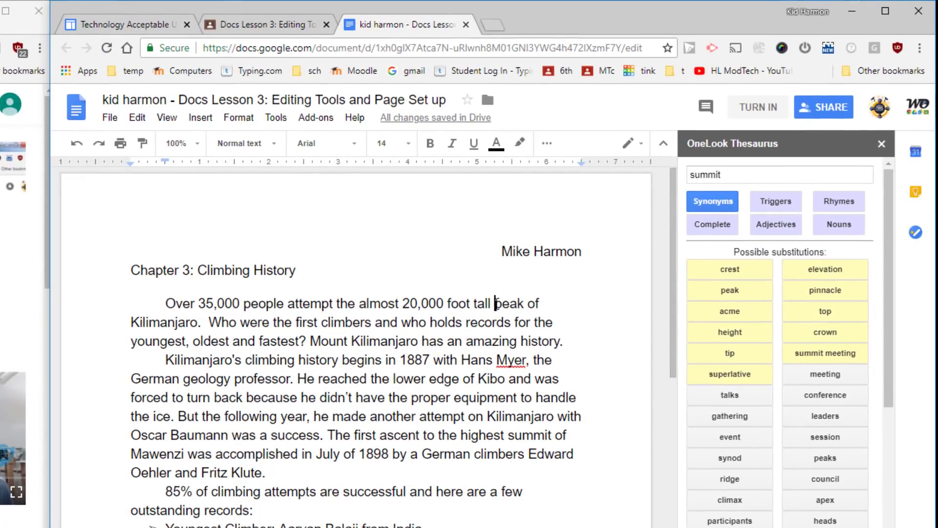
Highlight the word peak in light blue
left_click_drag(495, 304, 525, 305)
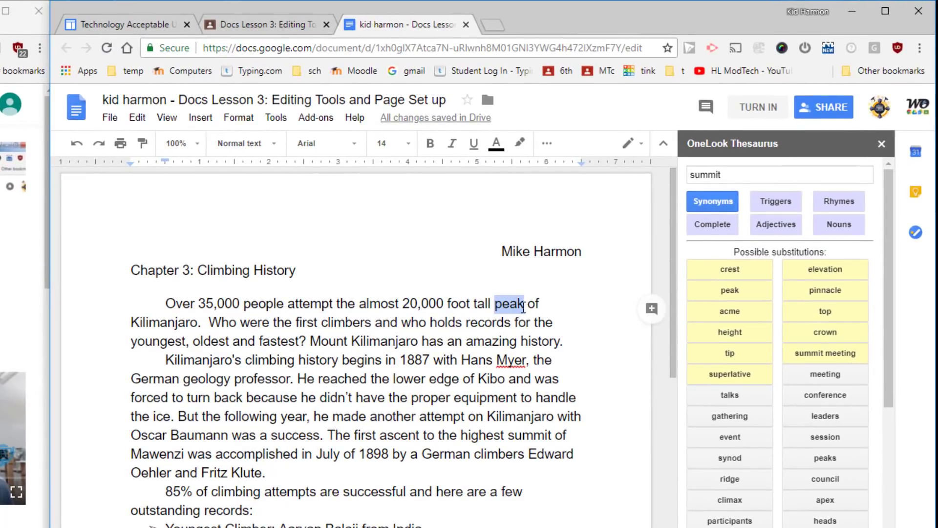
left_click(521, 144)
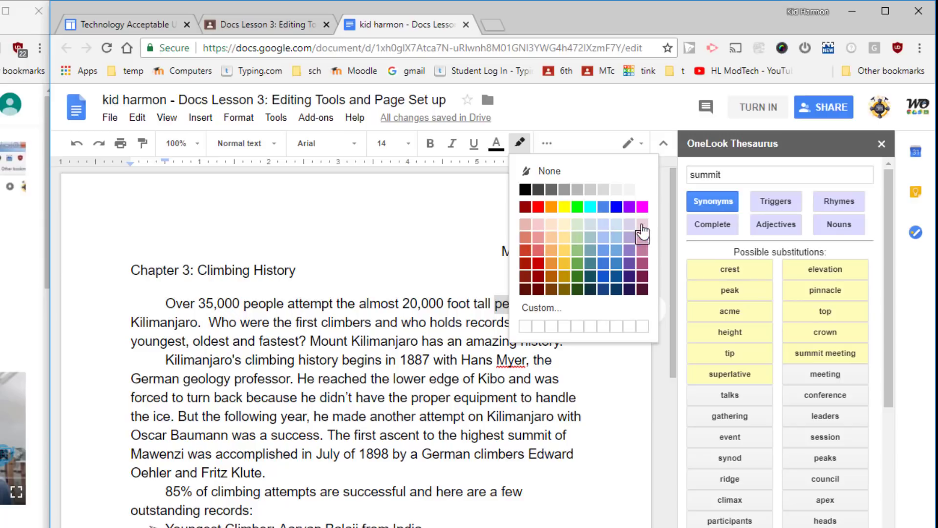
left_click(604, 226)
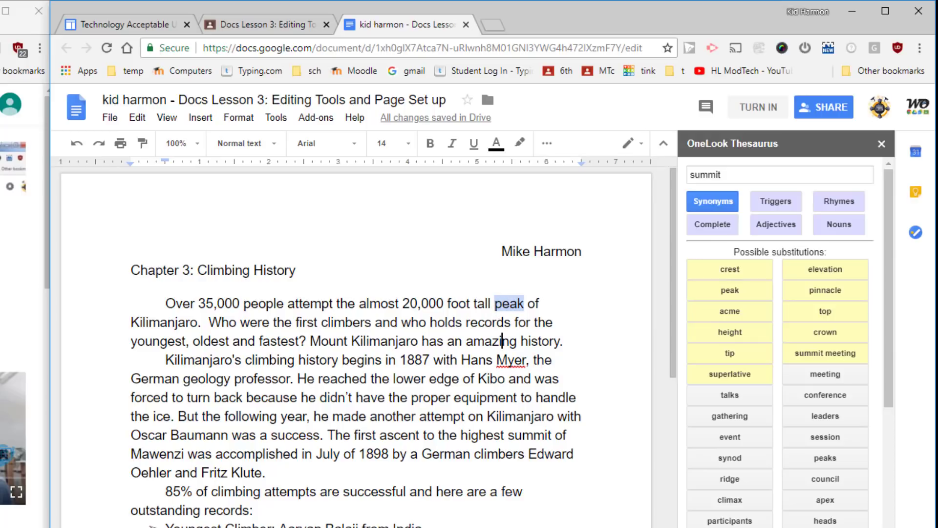
Select 'climbers' and launch OneLook Thesaurus Synonyms for it
scroll(298, 489, "down", 6)
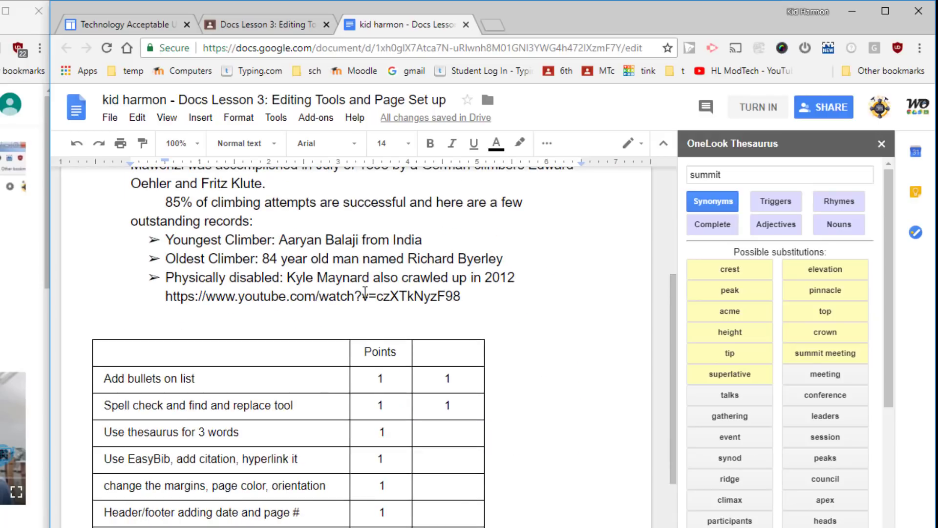
scroll(365, 293, "up", 6)
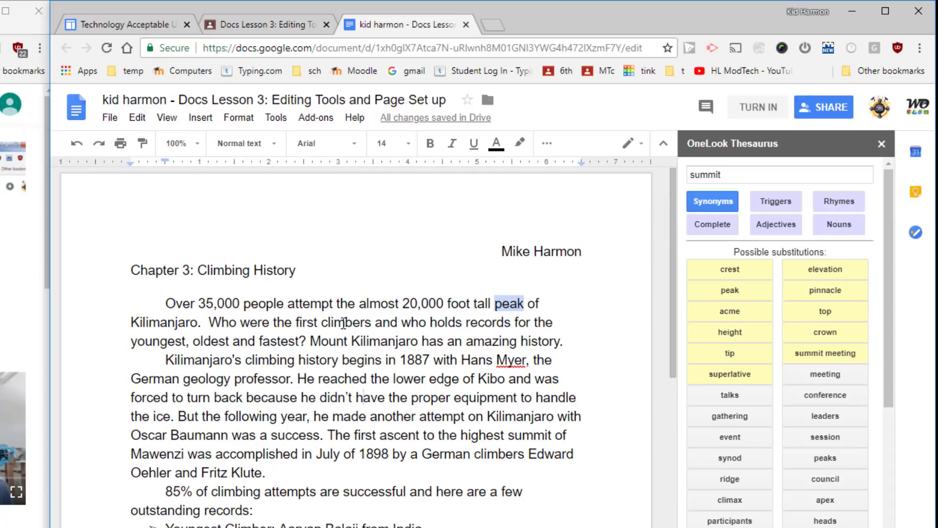
left_click_drag(323, 323, 376, 328)
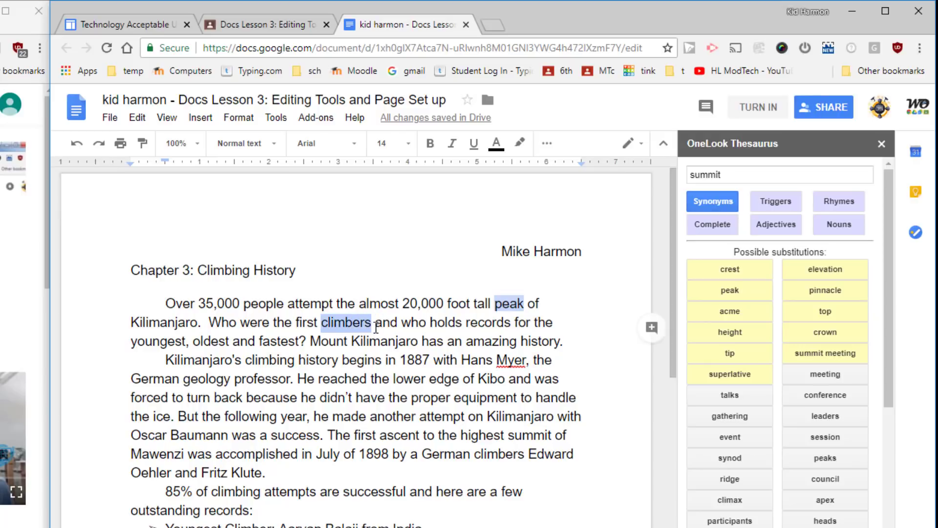
left_click(346, 325)
left_click(335, 325)
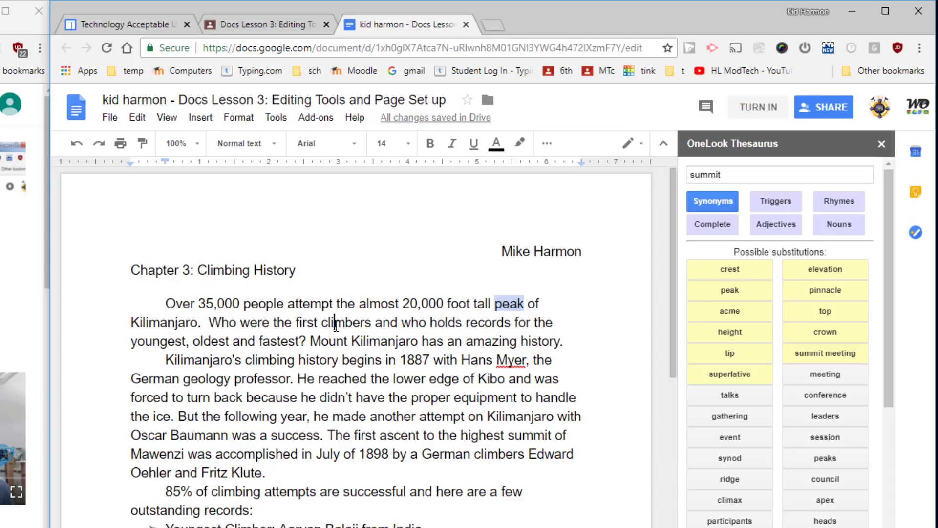
left_click_drag(321, 324, 373, 325)
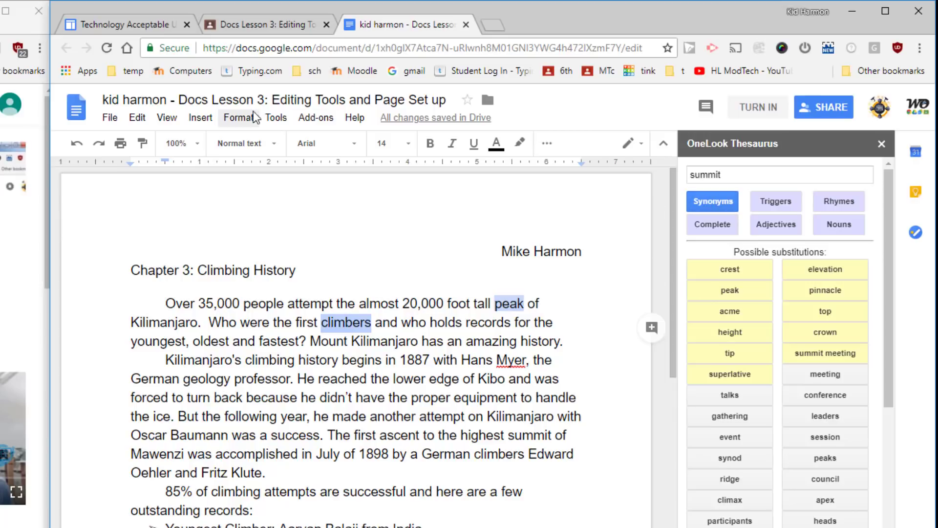
left_click(312, 118)
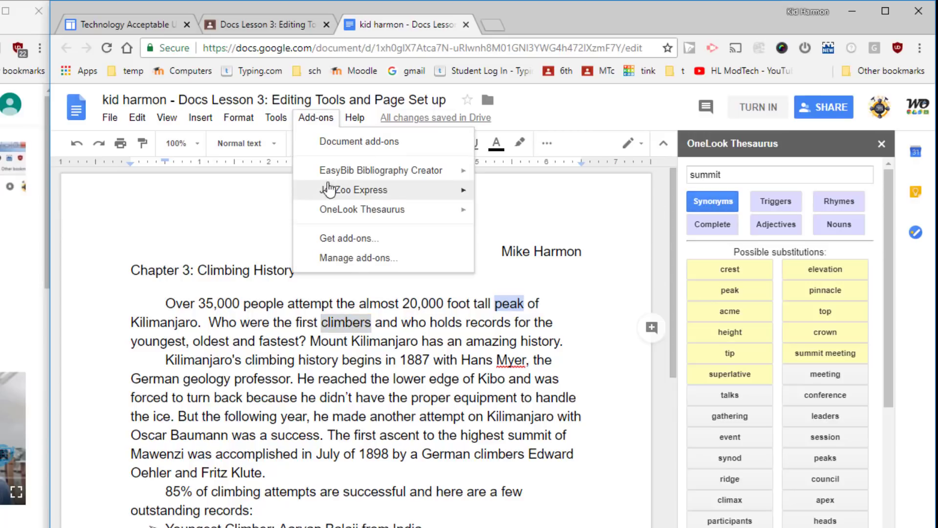
mouse_move(355, 175)
mouse_move(360, 213)
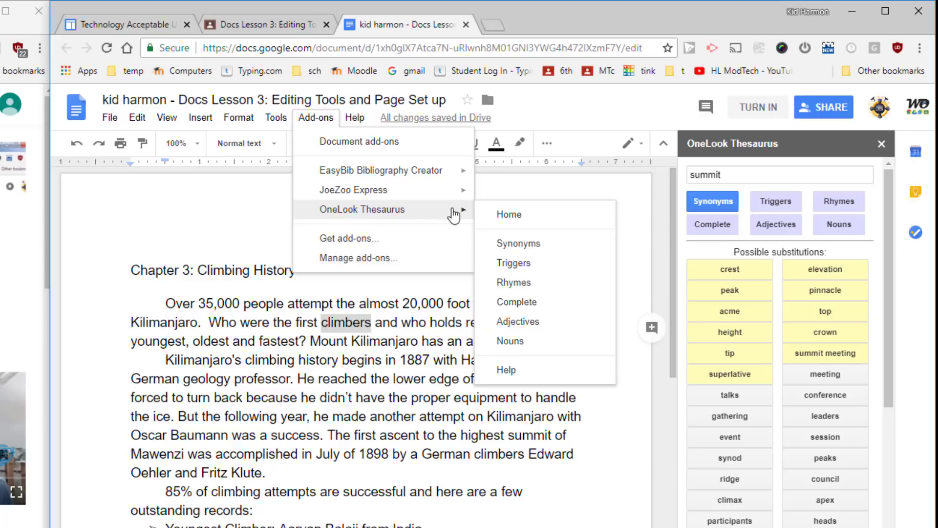
left_click(533, 247)
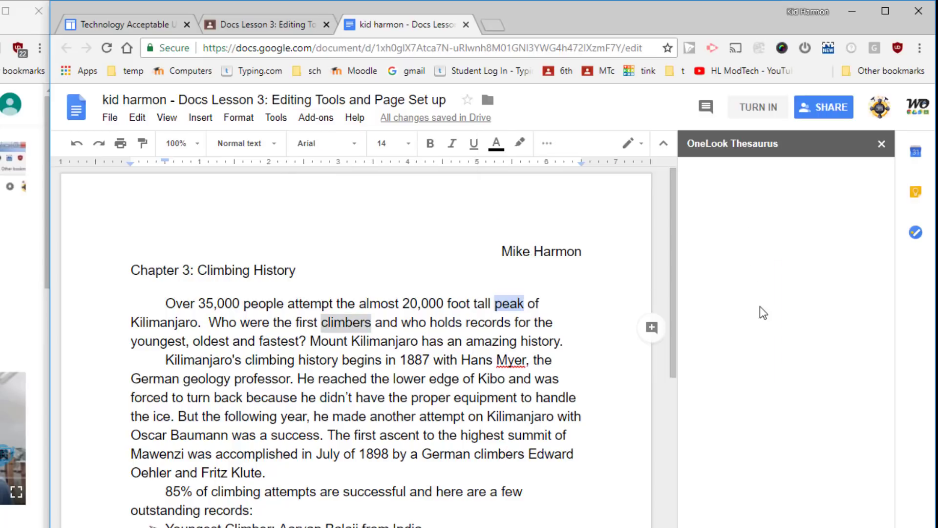
Replace 'climbers' with the synonym 'mountaineers'
left_click(727, 206)
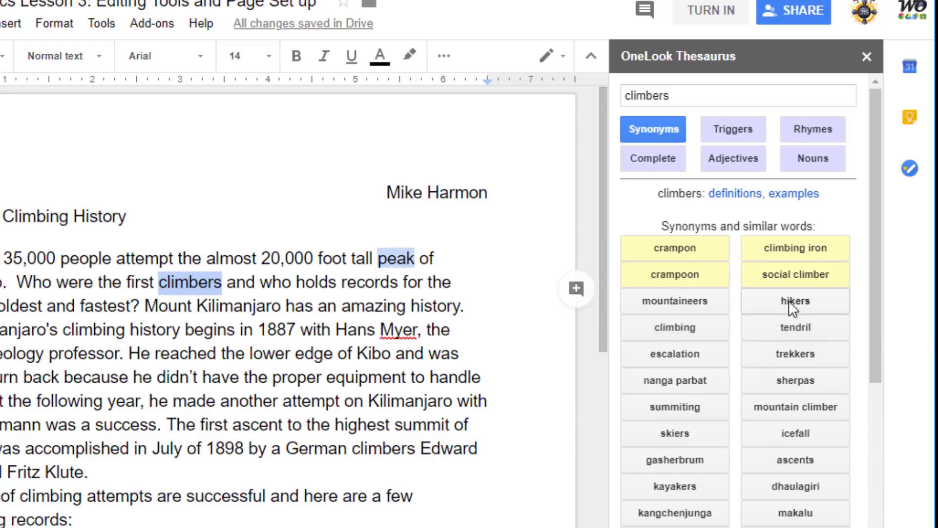
mouse_move(790, 353)
left_click(660, 301)
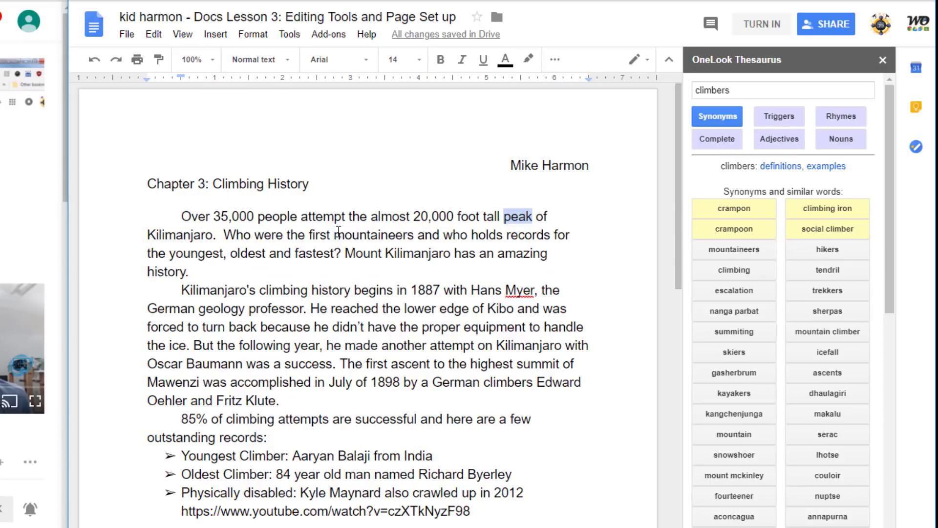
Highlight 'mountaineers' in light blue 2
left_click_drag(335, 235, 412, 238)
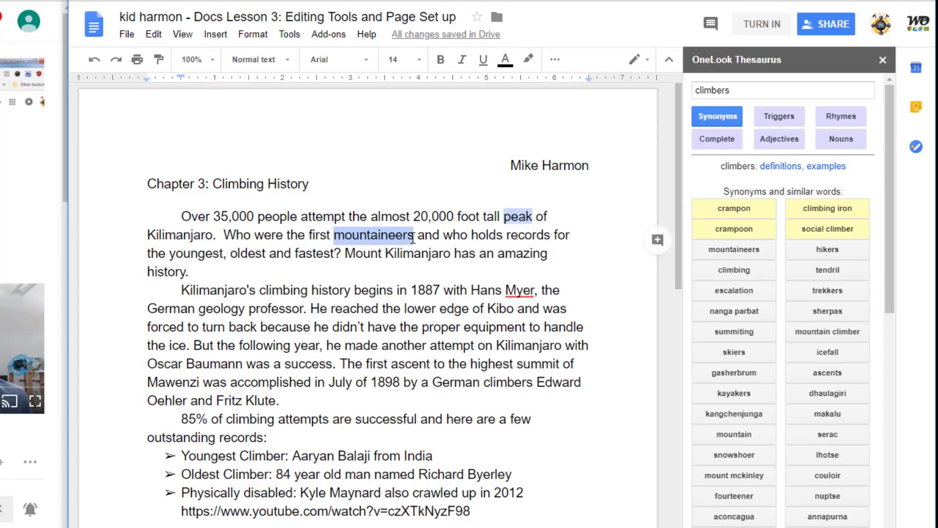
left_click(528, 59)
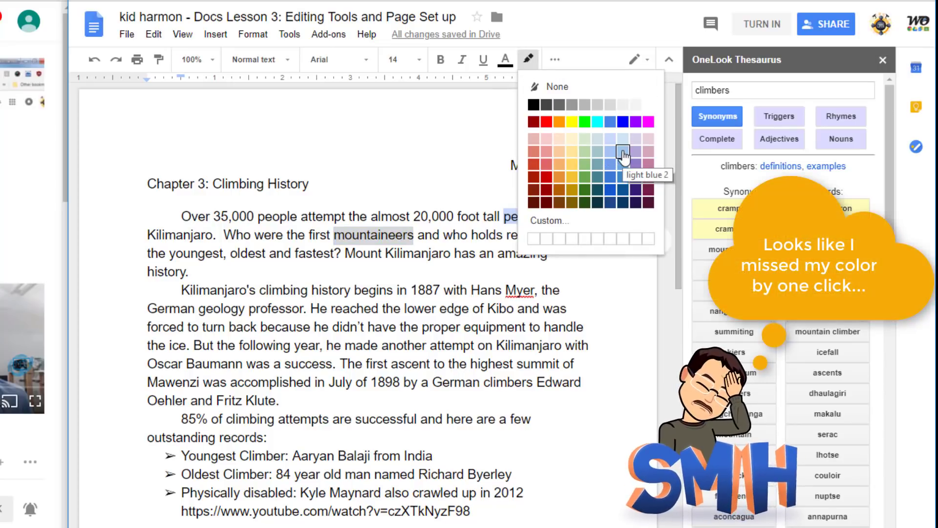
left_click(610, 164)
left_click(478, 290)
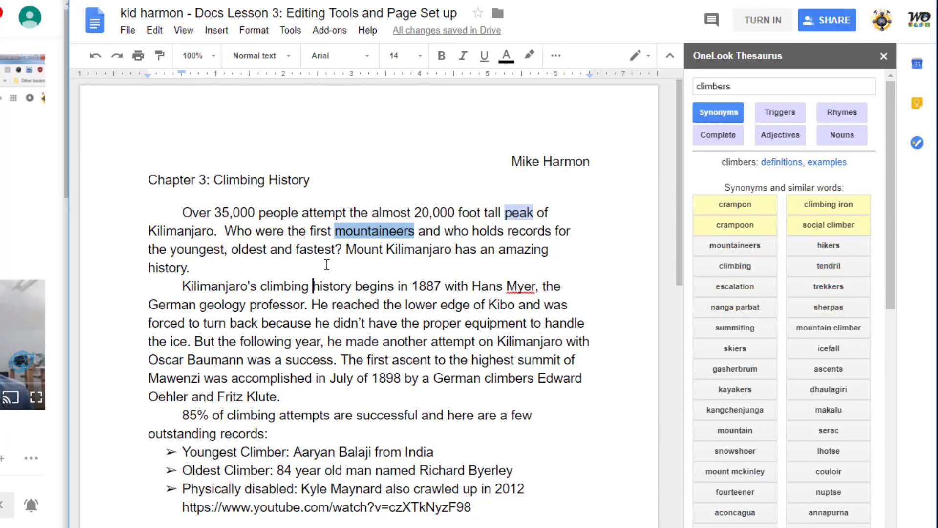
Enter 1 point in the Use thesaurus for 3 words rubric row
scroll(329, 275, "down", 3)
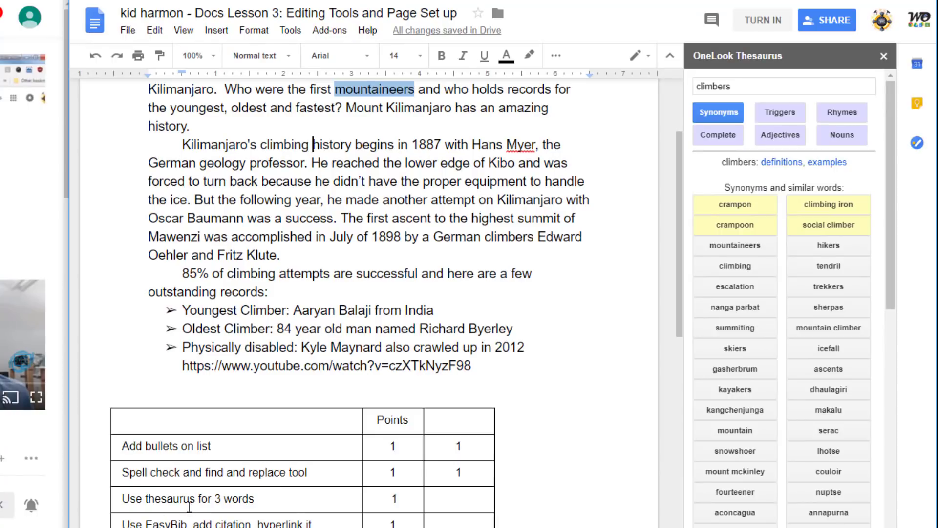
left_click(464, 503)
type("1")
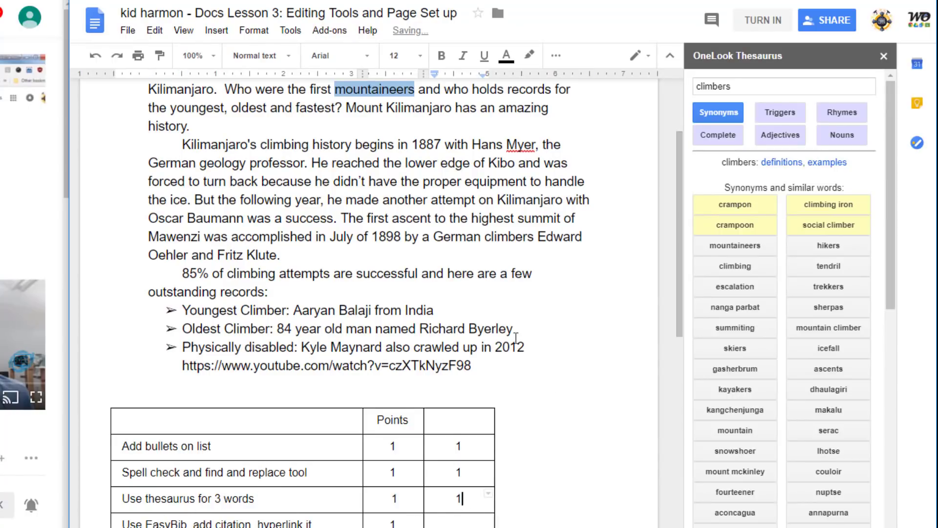
scroll(503, 338, "up", 3)
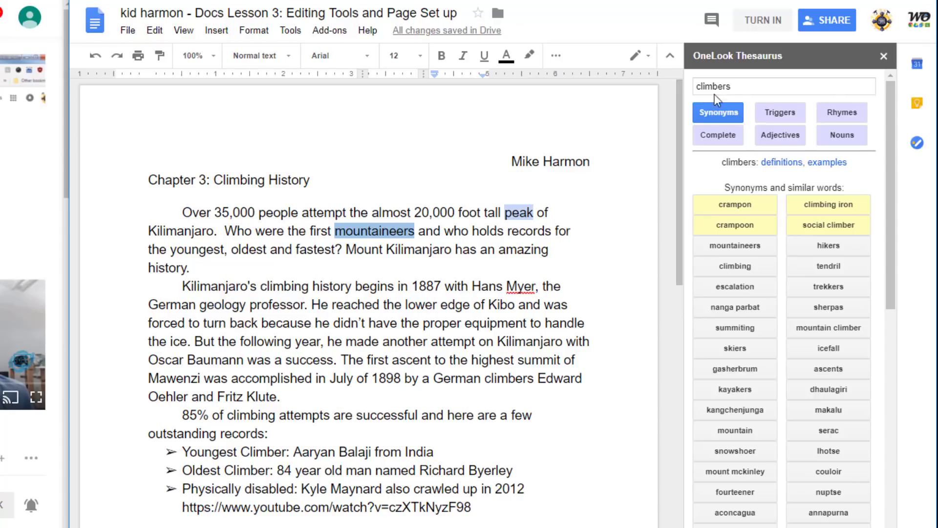
Replace the last rubric row's label, typing 'Tot' toward Total
scroll(412, 232, "down", 3)
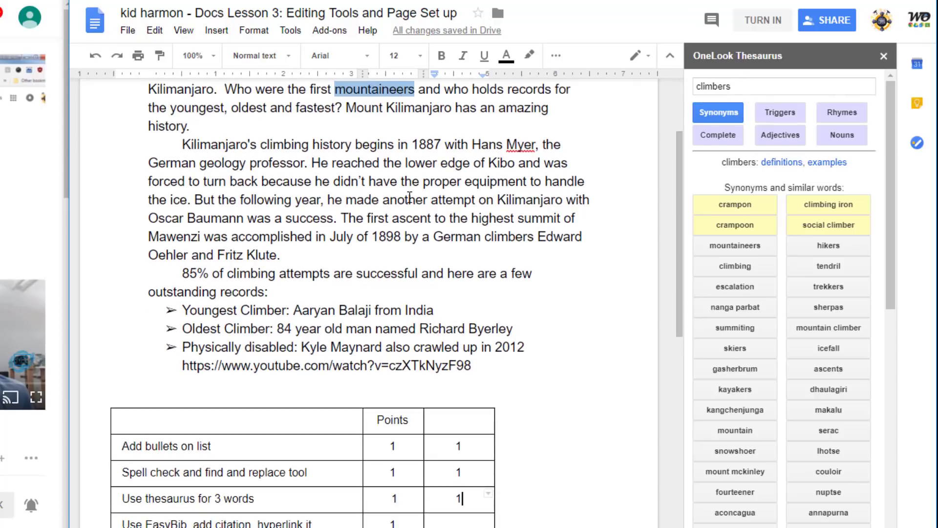
scroll(410, 159, "down", 7)
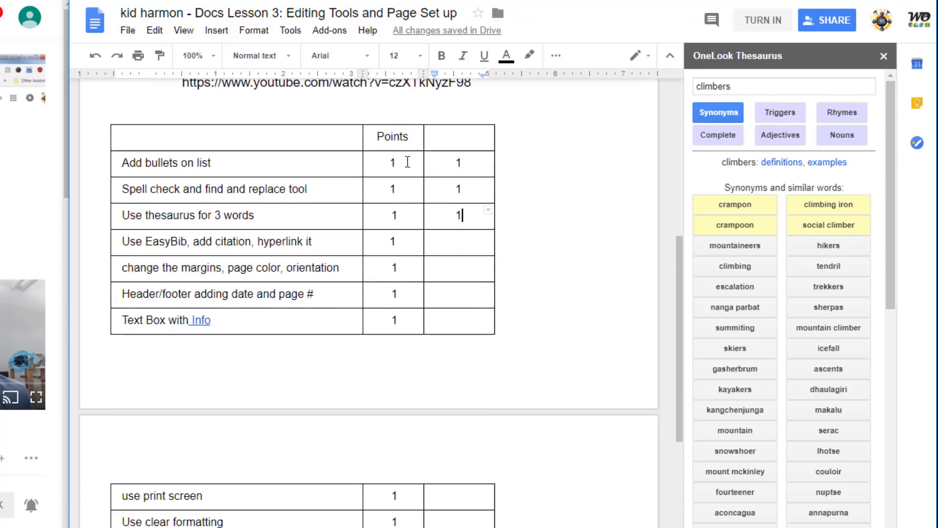
scroll(406, 162, "down", 2)
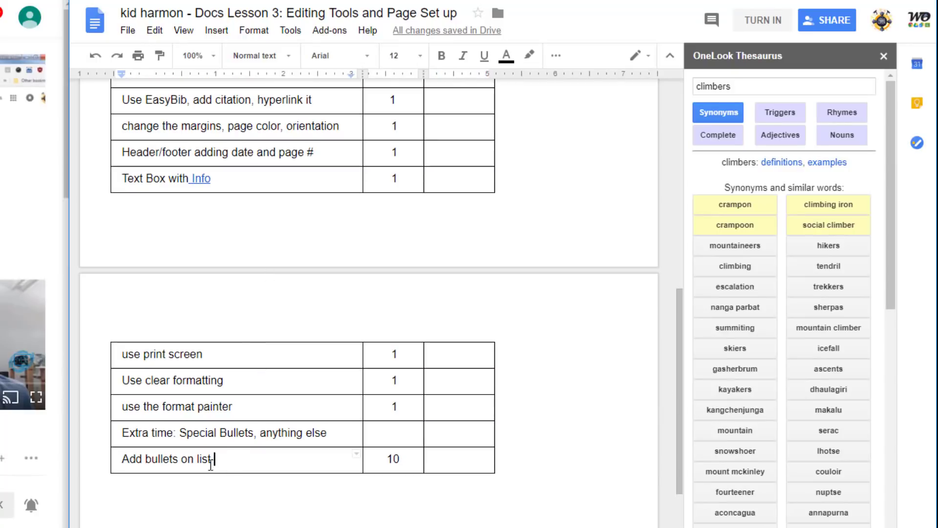
left_click_drag(213, 459, 104, 449)
type("Total")
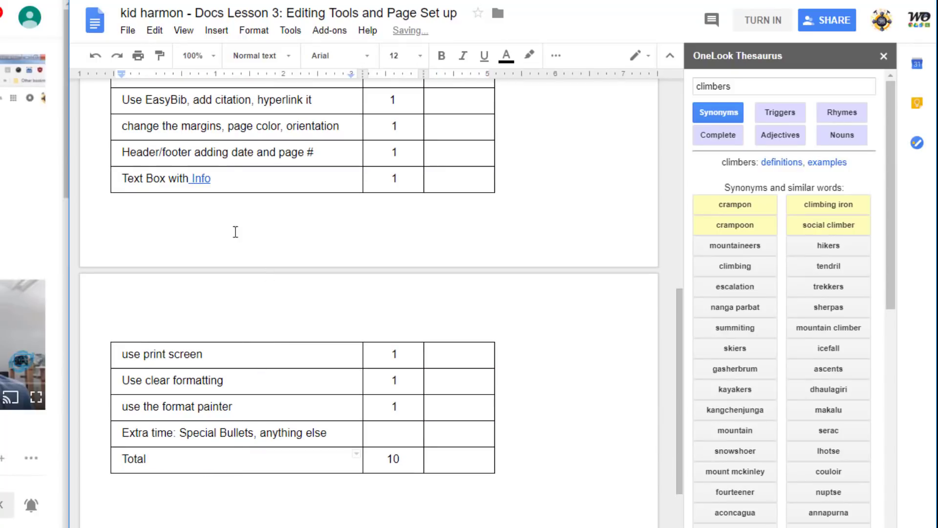
scroll(215, 332, "up", 7)
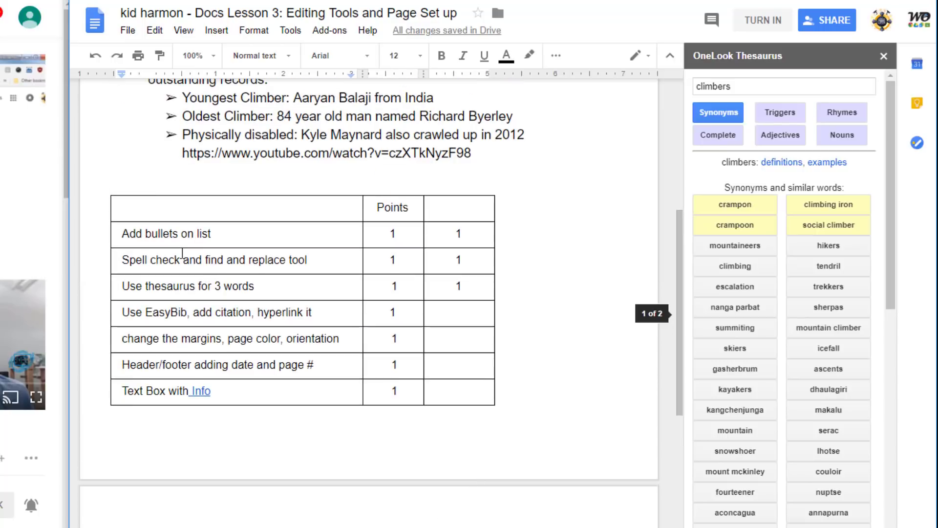
scroll(172, 377, "down", 8)
scroll(217, 386, "up", 15)
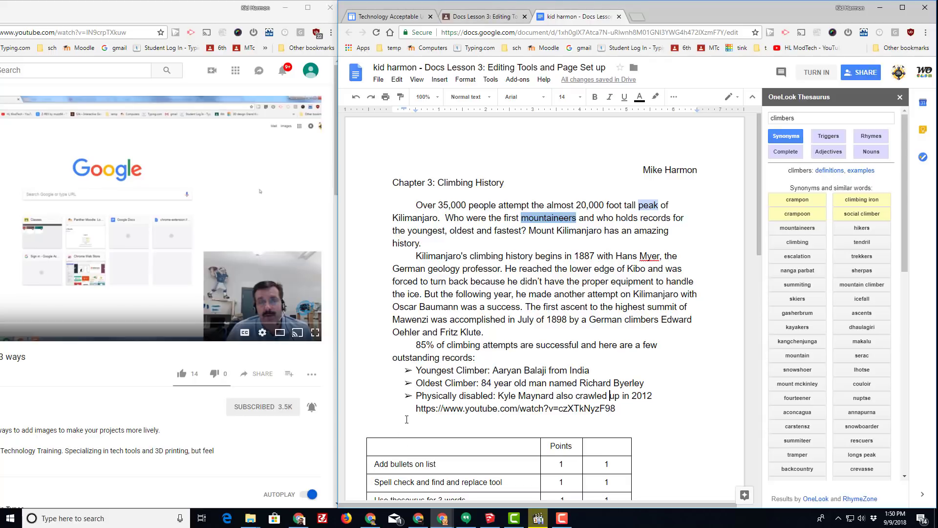
Open the Kyle Maynard - ESPN attachment from the Classroom assignment on YouTube
left_click(485, 16)
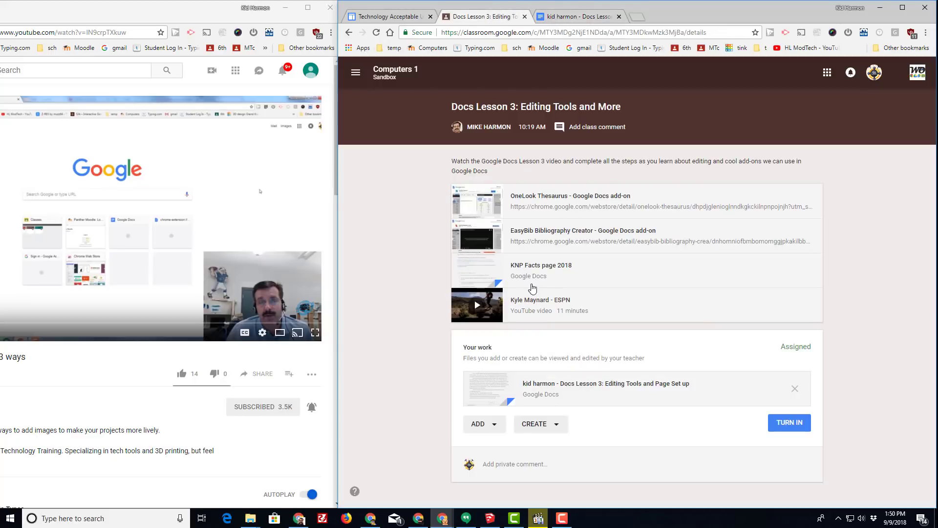
left_click(536, 303)
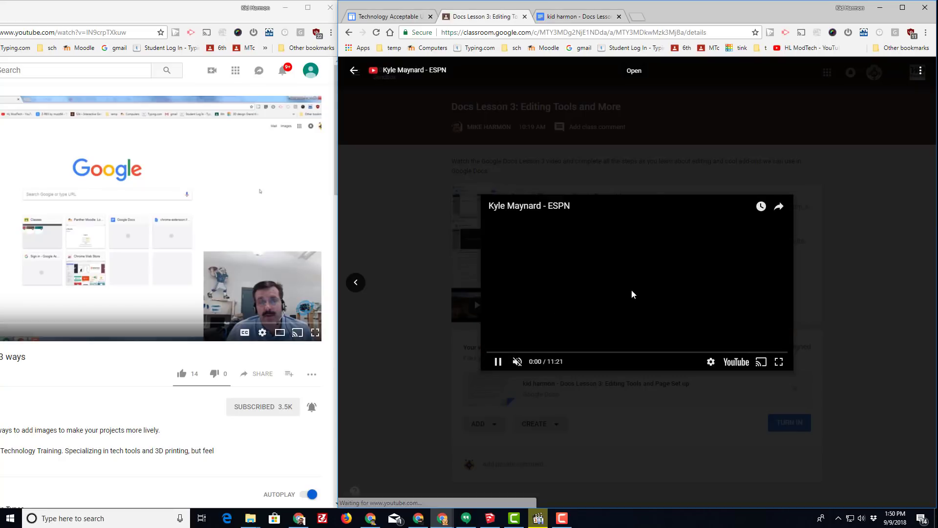
left_click(736, 362)
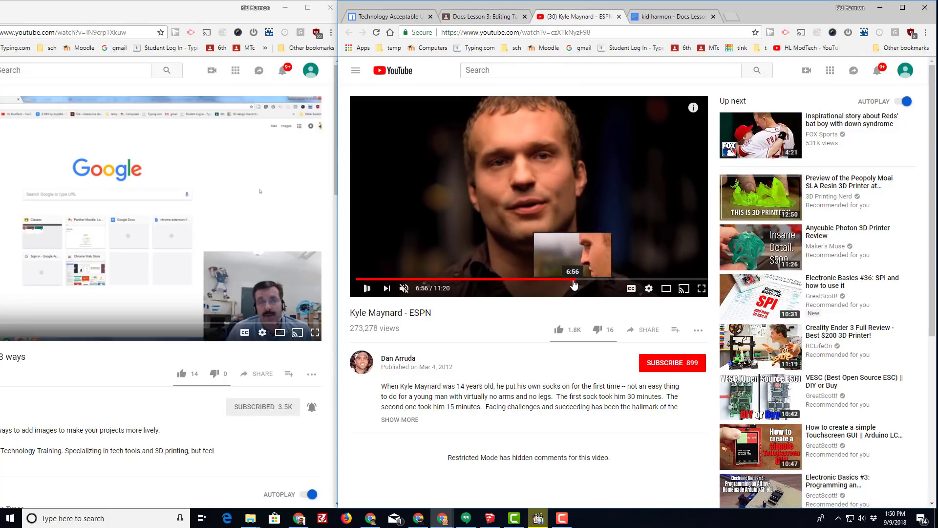
Jump the Kyle Maynard - ESPN video ahead to 6:56 of 11:20
left_click(570, 280)
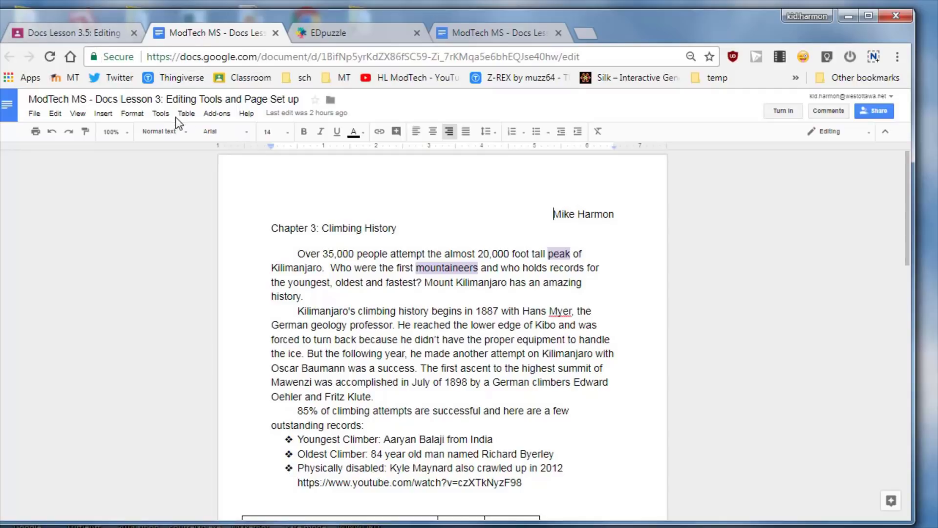
Install the free EasyBib Bibliography Creator add-on with the school account and grant its permissions
left_click(214, 117)
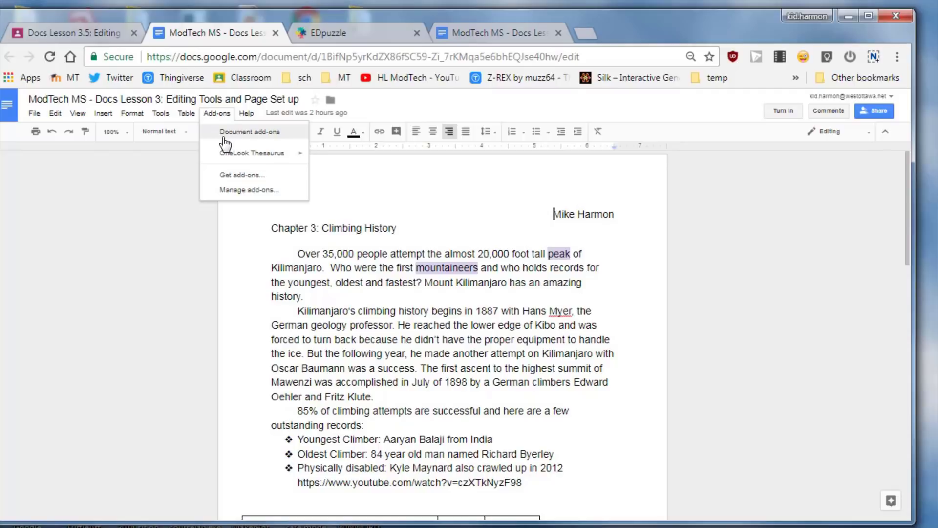
left_click(232, 176)
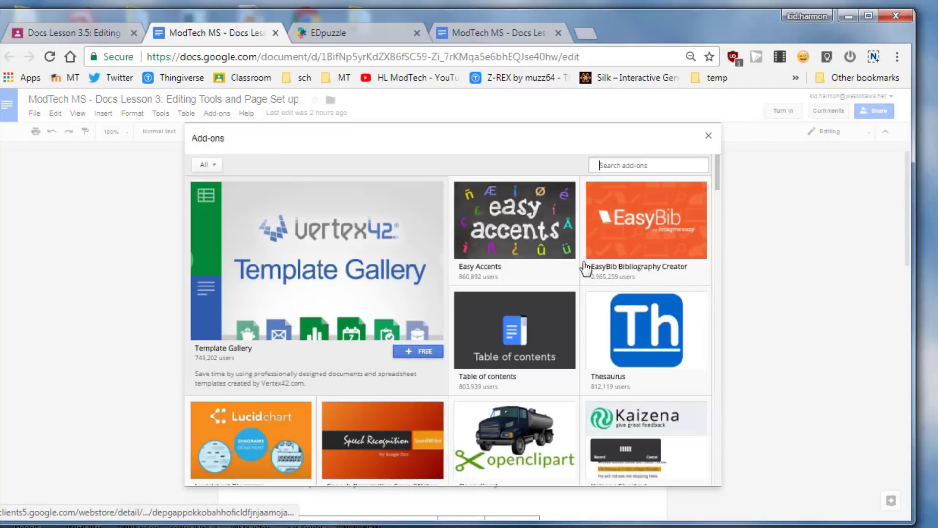
left_click(644, 233)
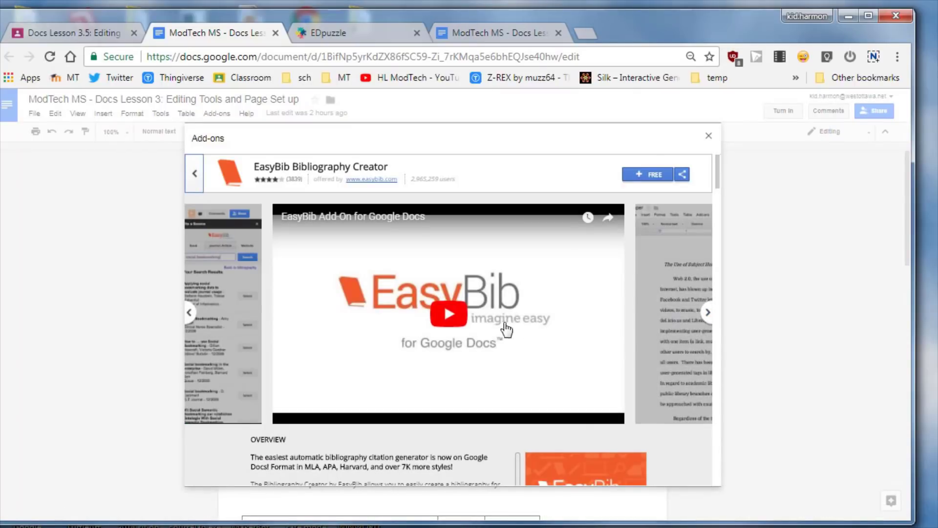
left_click(654, 175)
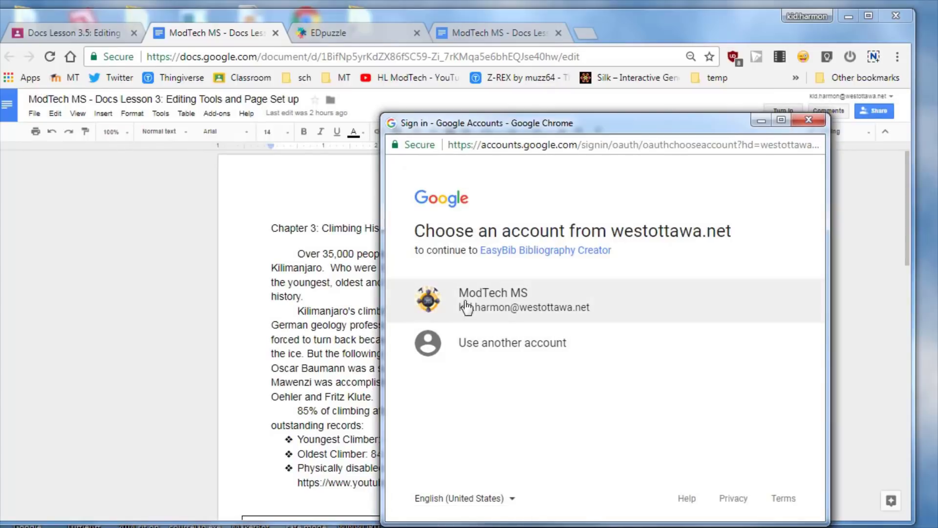
left_click(493, 303)
scroll(571, 364, "down", 3)
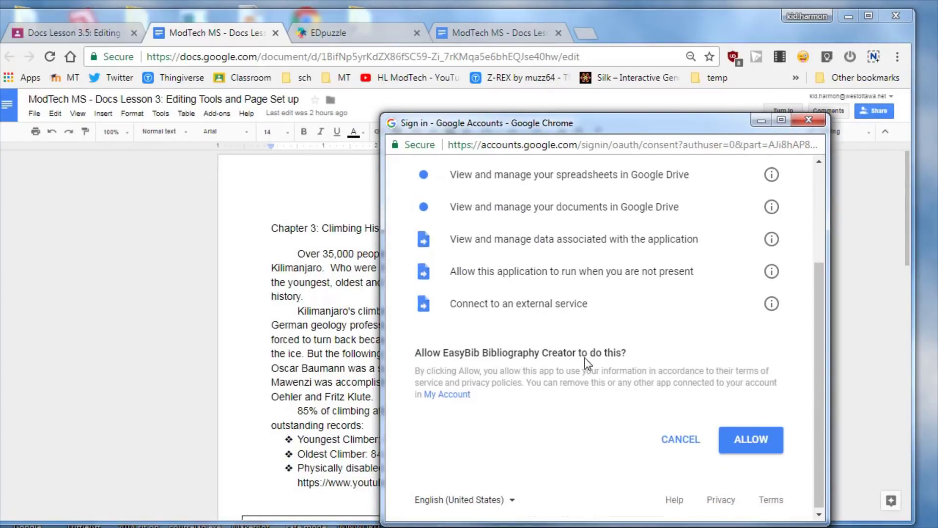
left_click(757, 437)
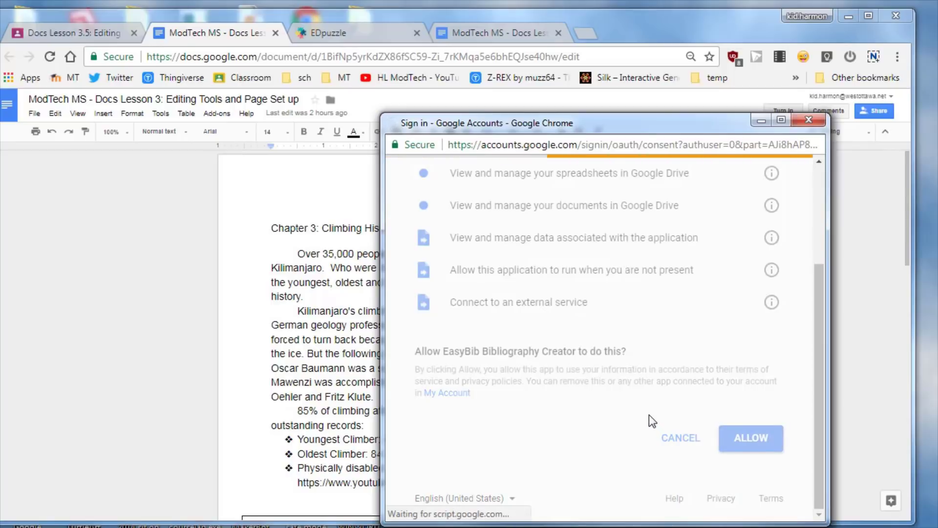
Open EasyBib's bibliography manager and copy the YouTube video link from the document
left_click(218, 115)
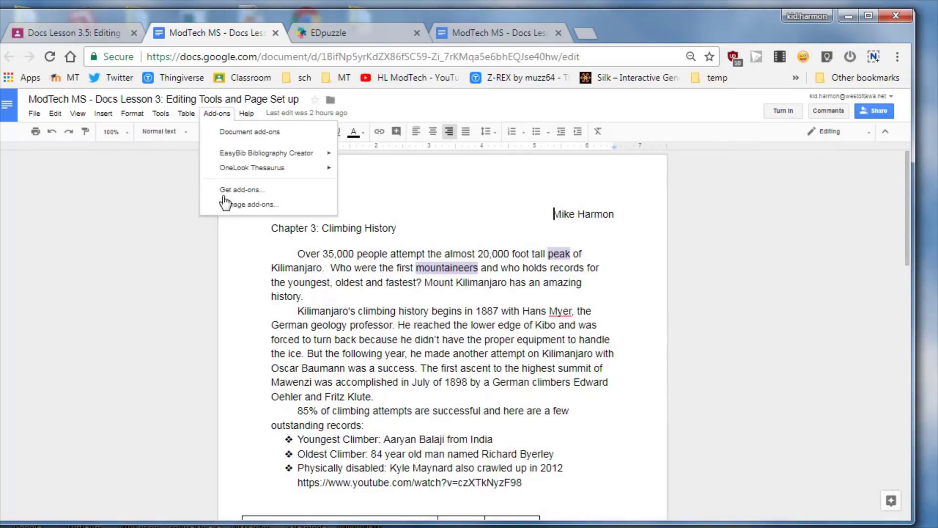
mouse_move(248, 171)
mouse_move(252, 155)
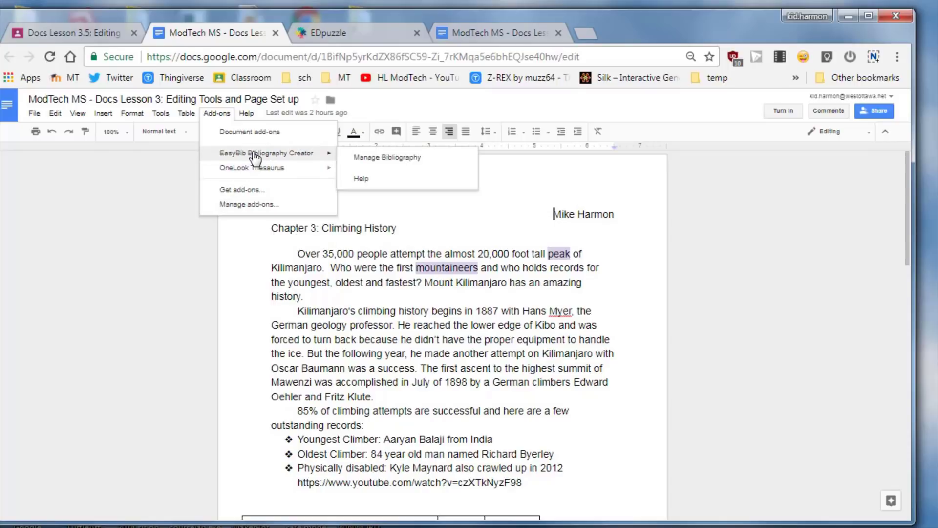
left_click(409, 158)
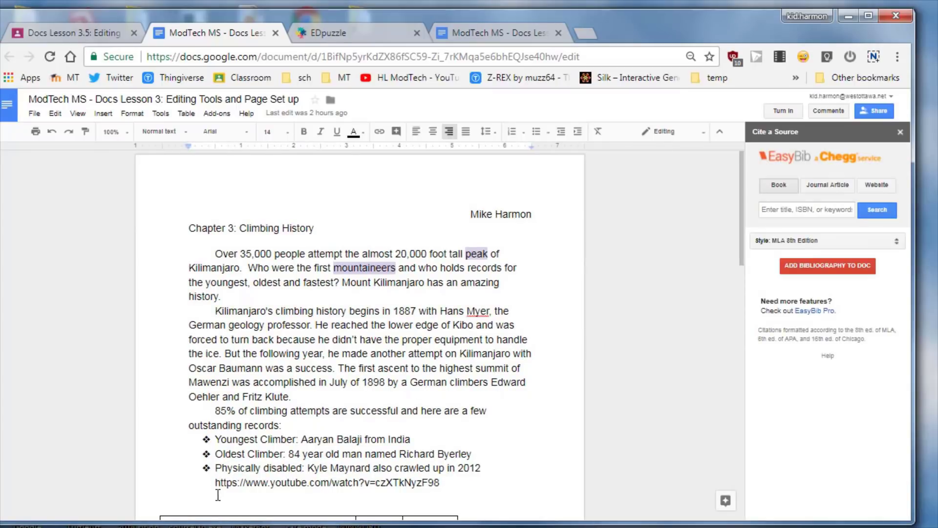
left_click_drag(215, 484, 440, 482)
key("ctrl+c")
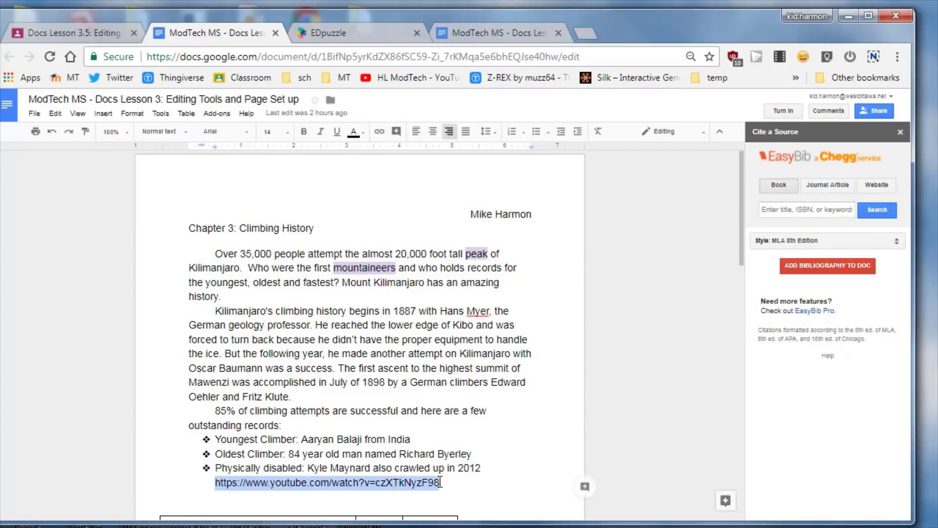
right_click(431, 482)
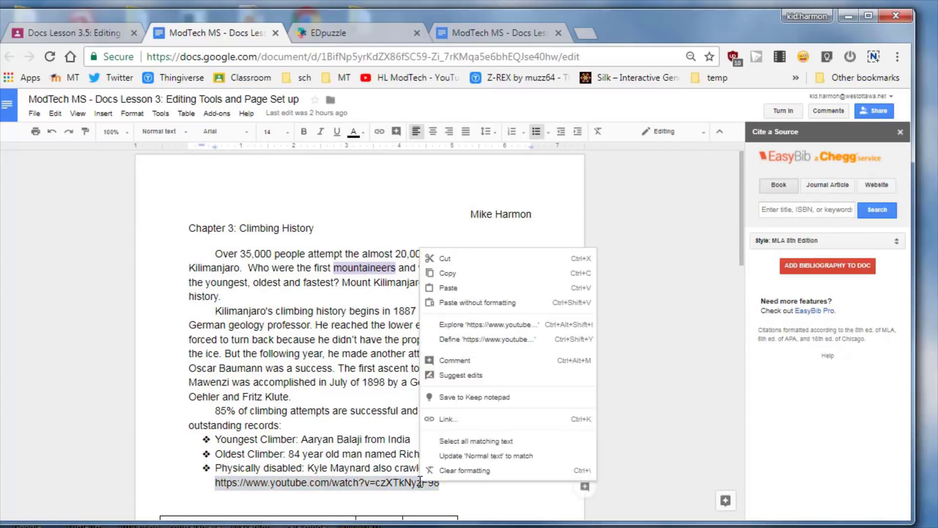
left_click(469, 273)
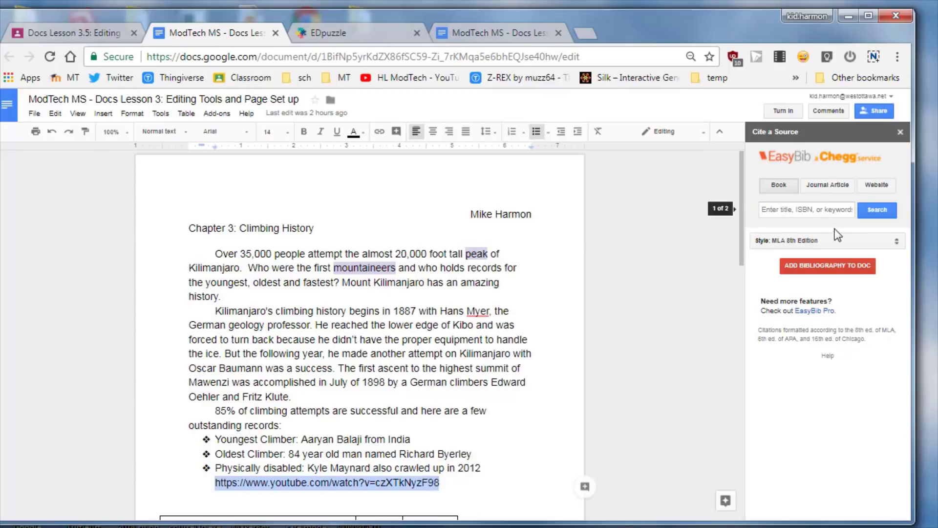
Cite the pasted YouTube URL as a website and add the Kyle Maynard - ESPN citation
left_click(879, 187)
left_click(795, 209)
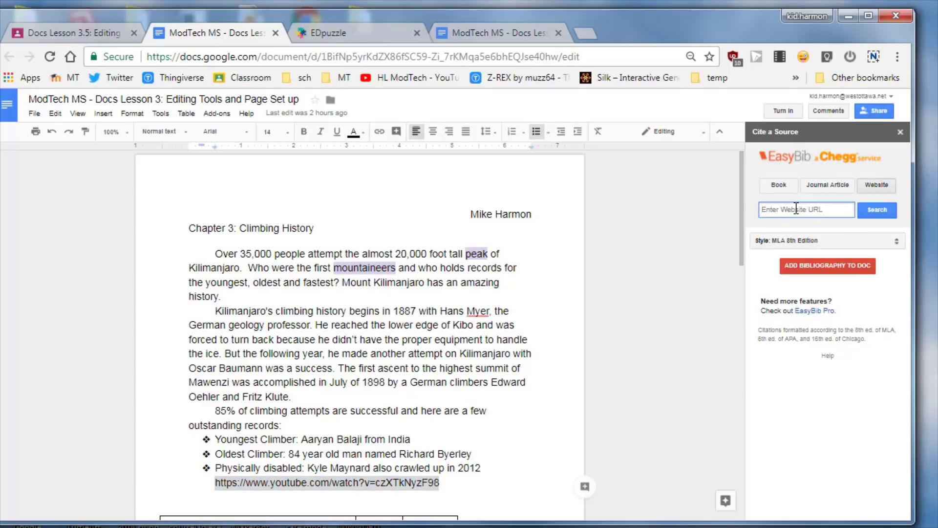
right_click(796, 209)
left_click(827, 293)
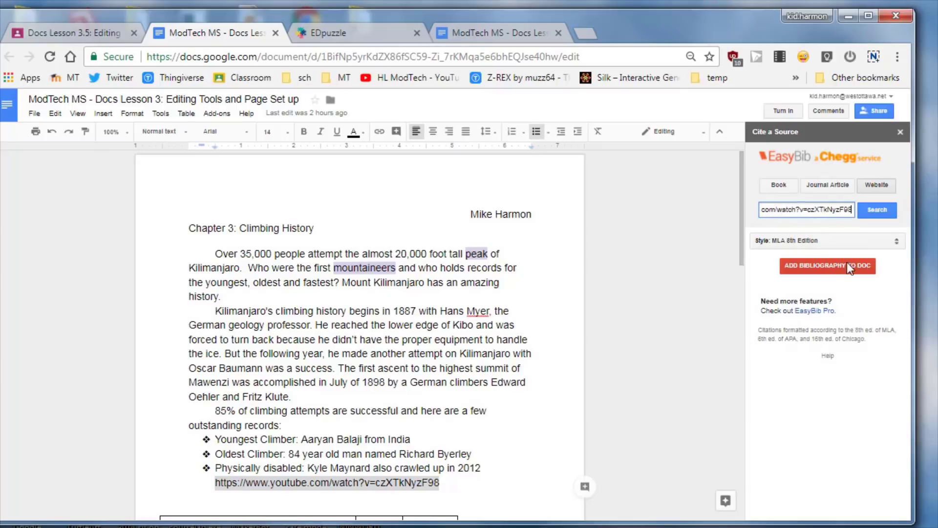
left_click(873, 214)
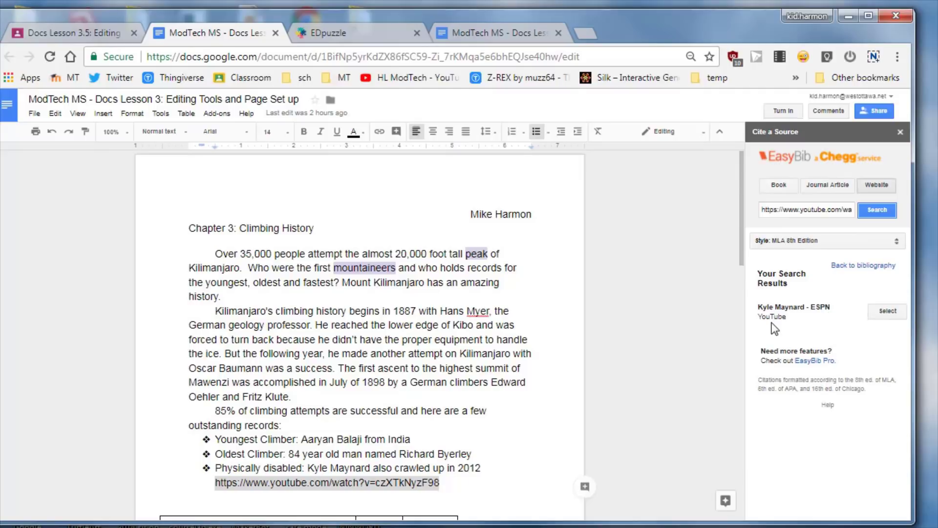
left_click(888, 313)
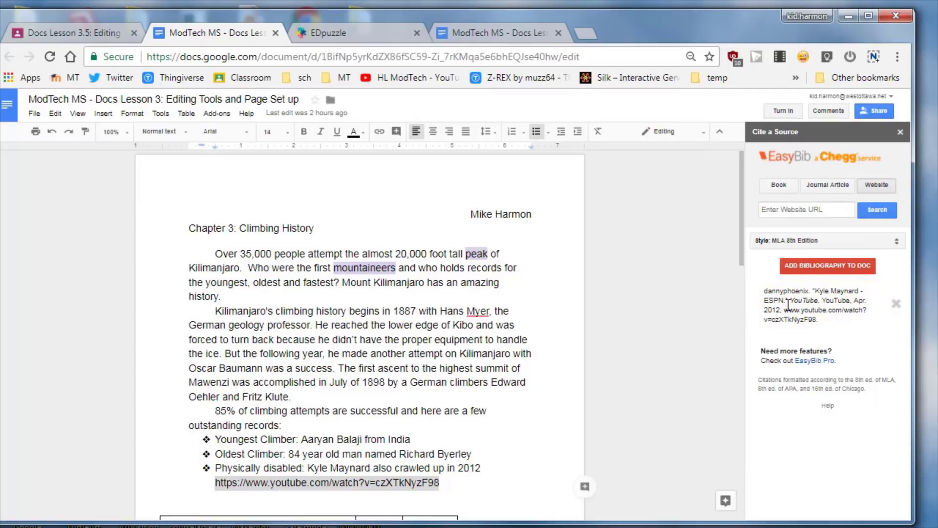
left_click(826, 270)
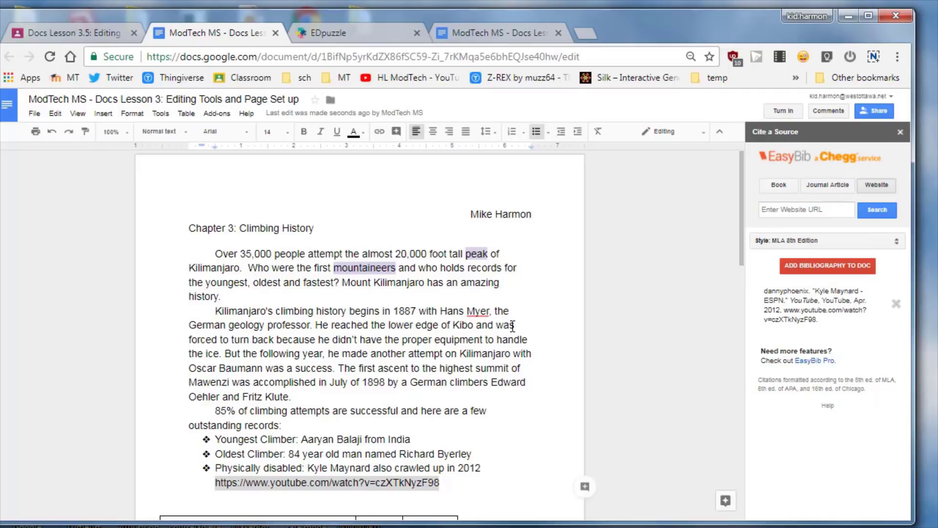
Close the Cite a Source sidebar and enter 1 in the EasyBib rubric row's score cell
scroll(512, 326, "down", 15)
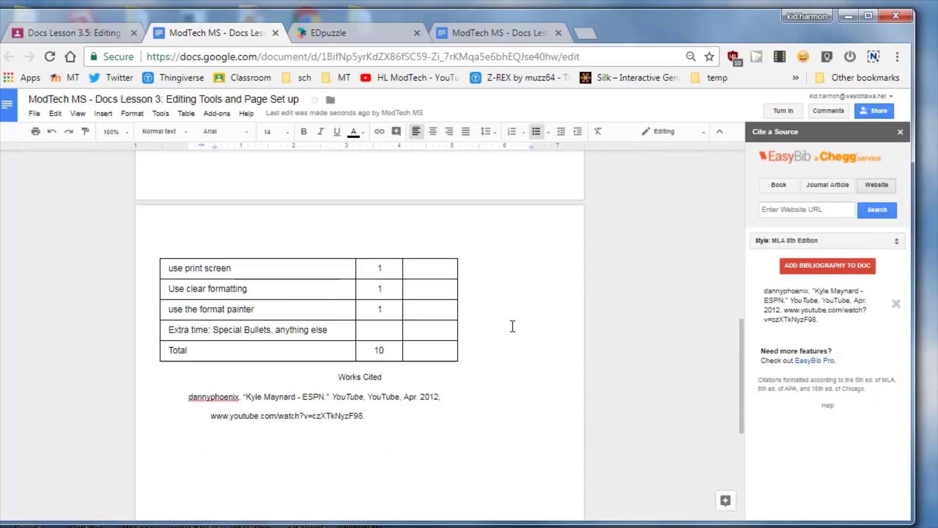
scroll(512, 326, "up", 1)
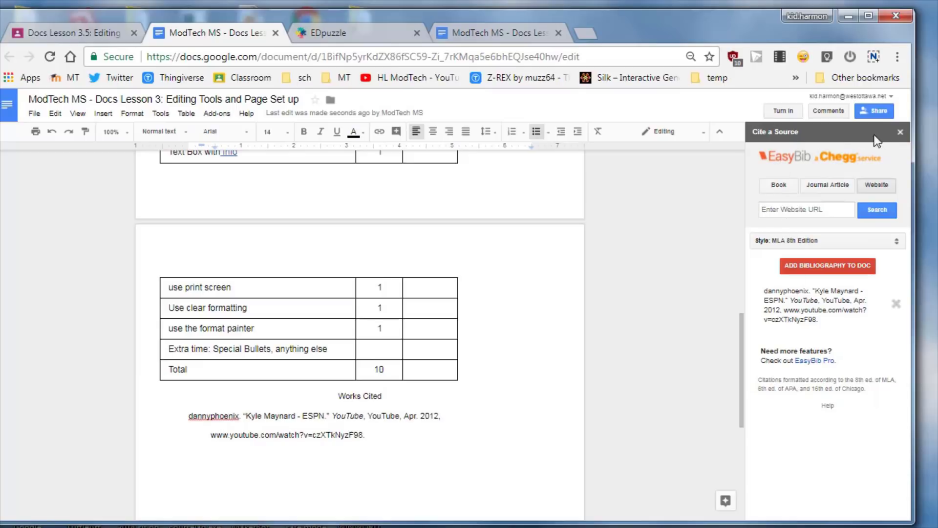
left_click(900, 132)
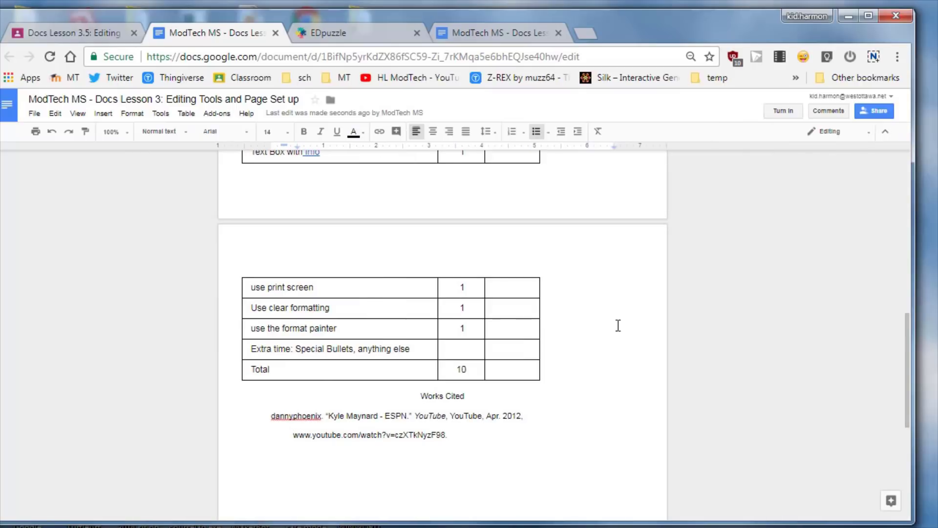
scroll(618, 325, "up", 6)
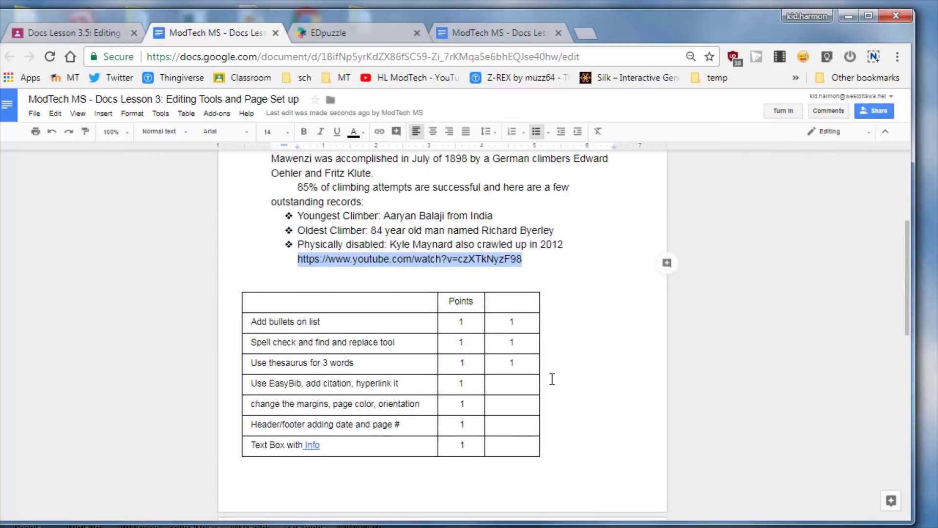
left_click(506, 383)
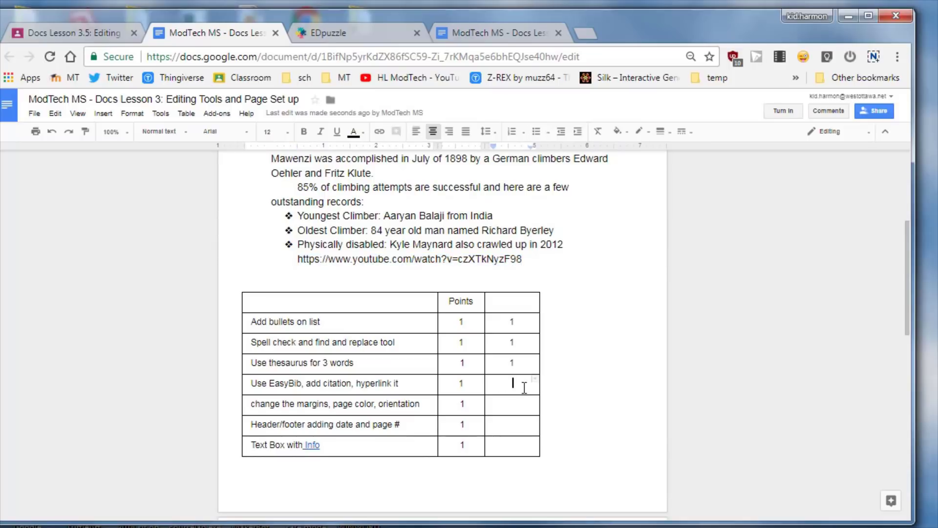
type("1")
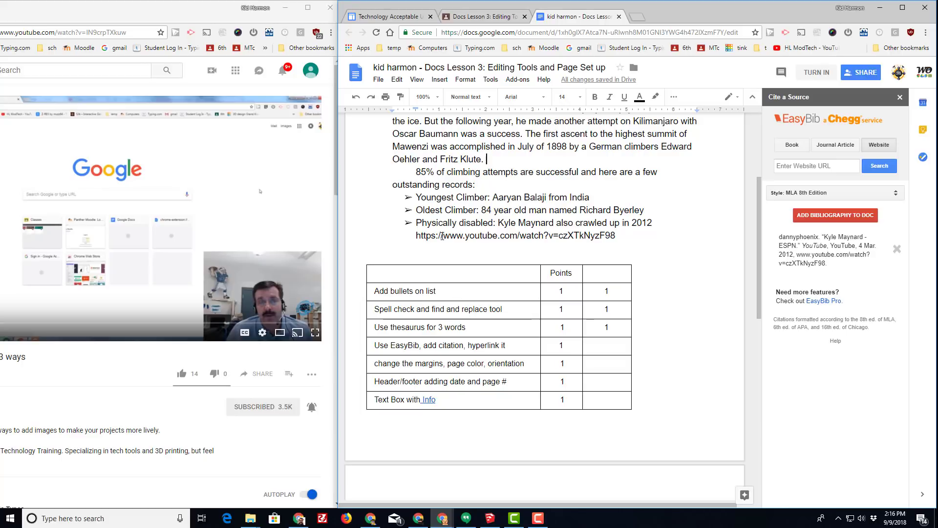
Turn the YouTube URL into a link whose display text reads 'Click to Watch'
left_click_drag(416, 235, 615, 235)
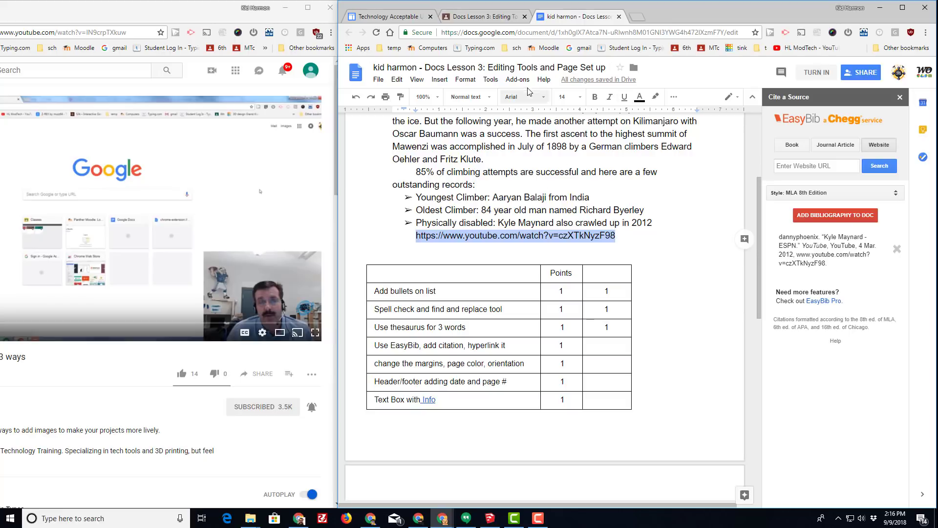
left_click(673, 97)
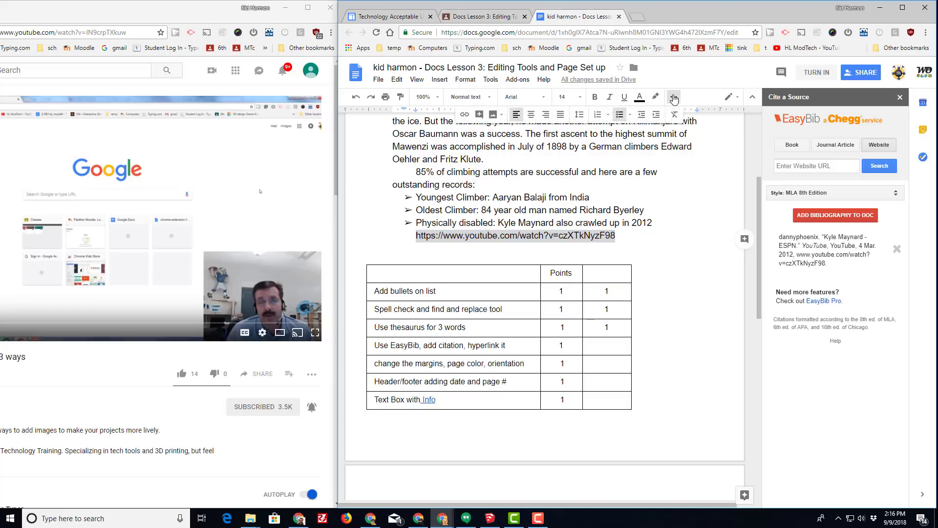
left_click(464, 115)
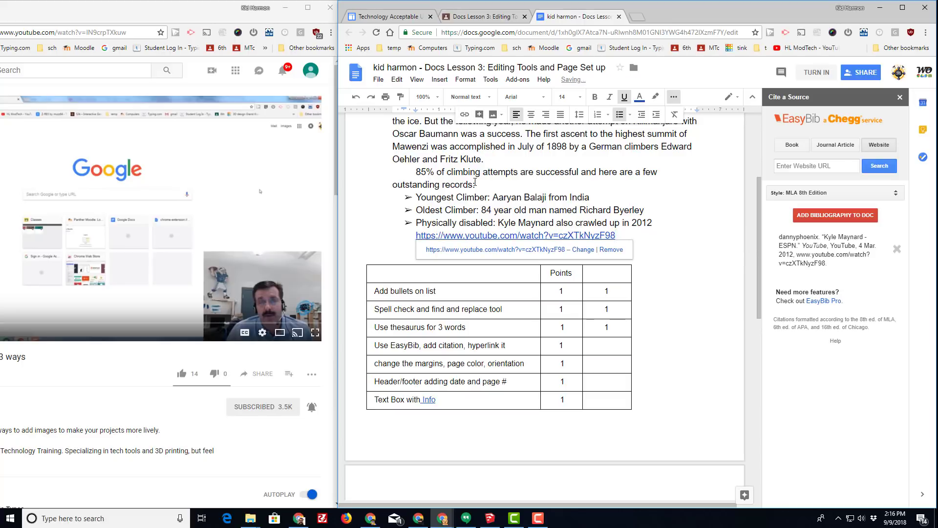
left_click(583, 249)
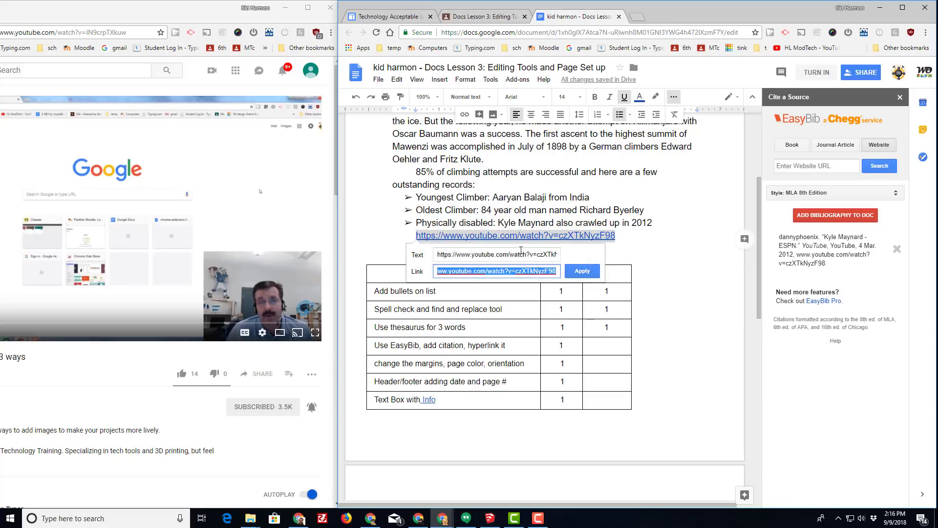
left_click_drag(439, 256, 609, 255)
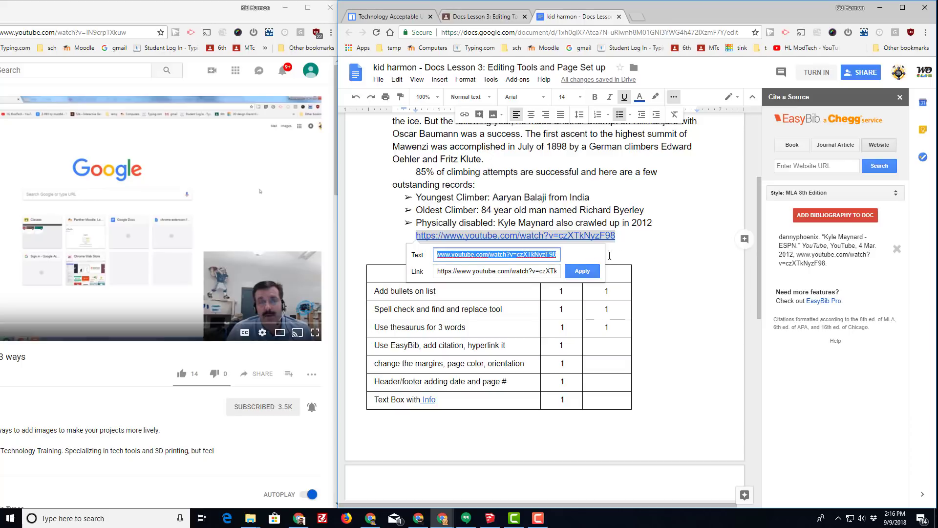
type("C")
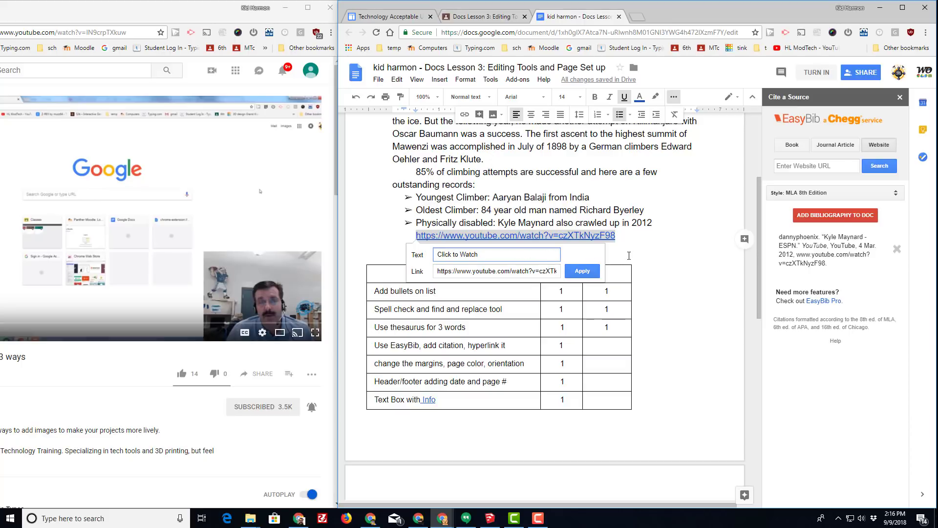
type("lick to Watch")
left_click(583, 271)
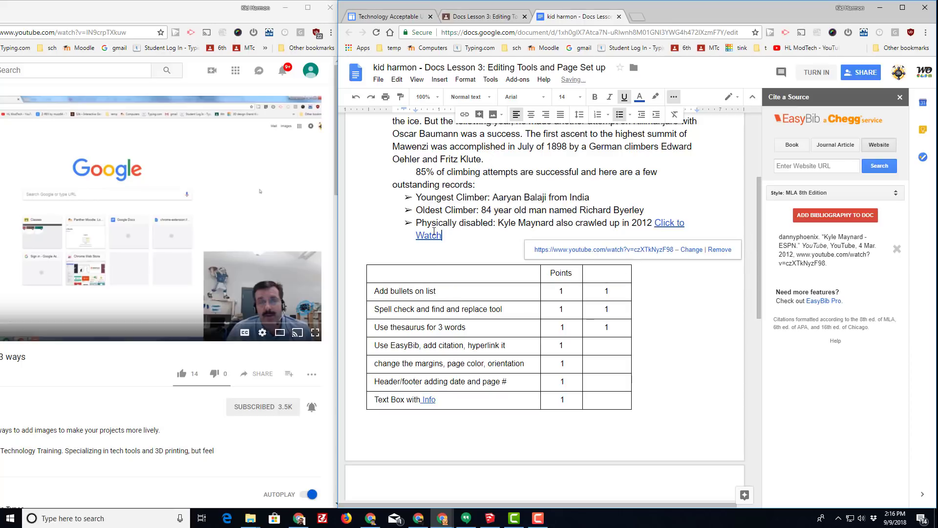
left_click(574, 227)
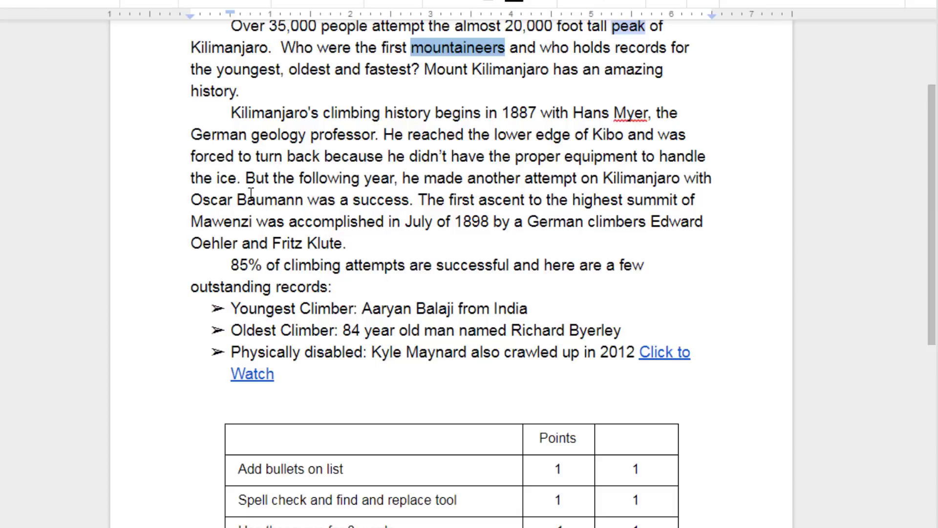
Cut the Works Cited heading and its citation from the end of the document
scroll(332, 212, "down", 5)
scroll(334, 217, "down", 5)
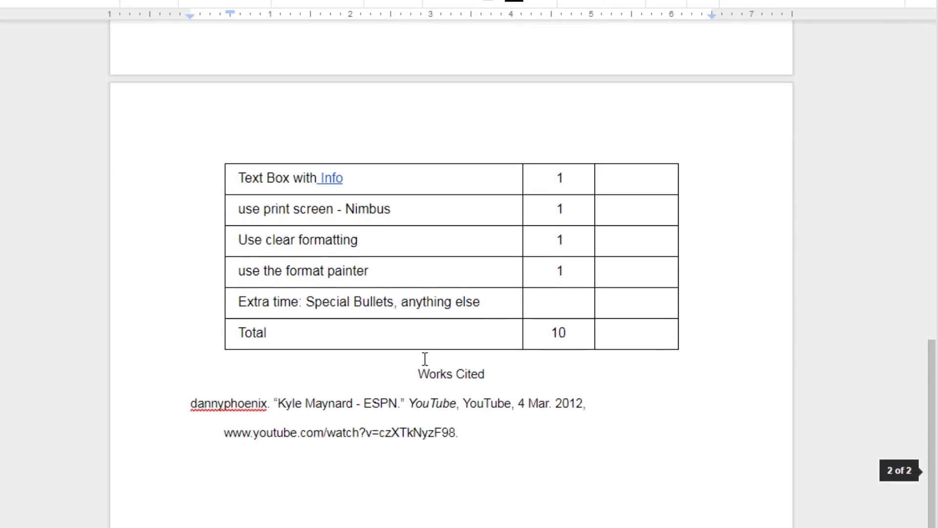
left_click(429, 378)
left_click_drag(428, 379, 494, 430)
key("ctrl+c")
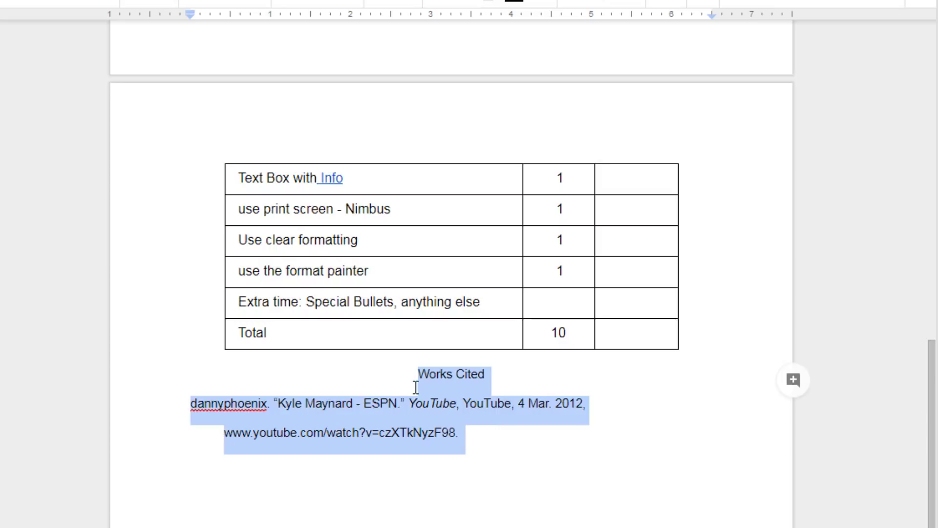
key("BackSpace")
Paste the Works Cited section on a new unbulleted line below the Click to Watch link
scroll(406, 256, "up", 10)
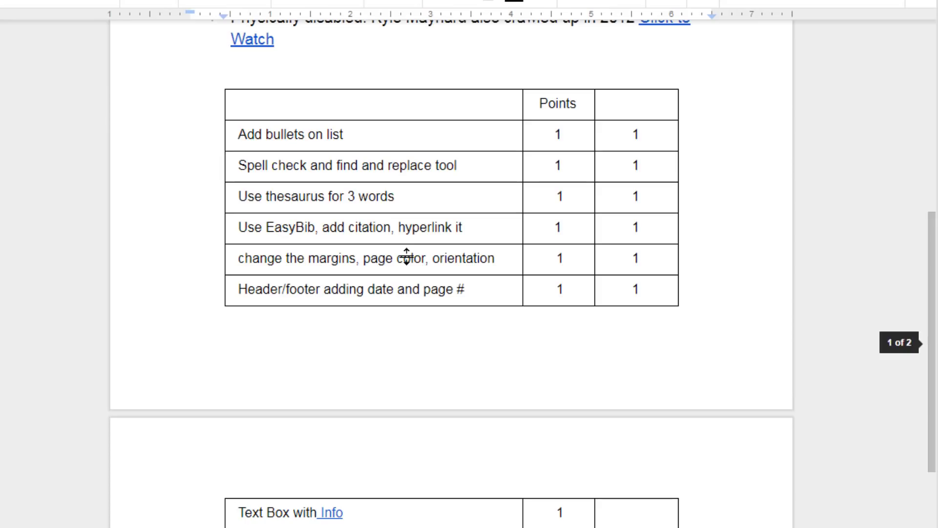
left_click(332, 290)
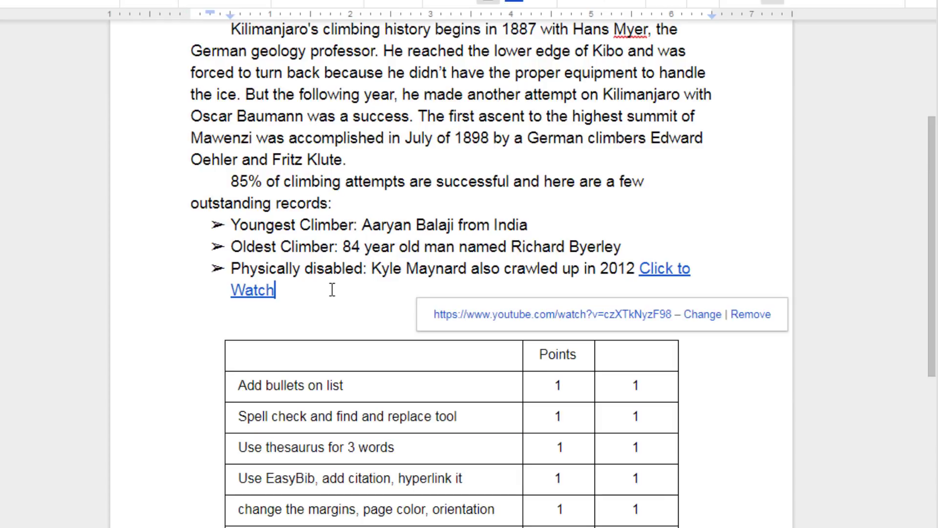
key("Return")
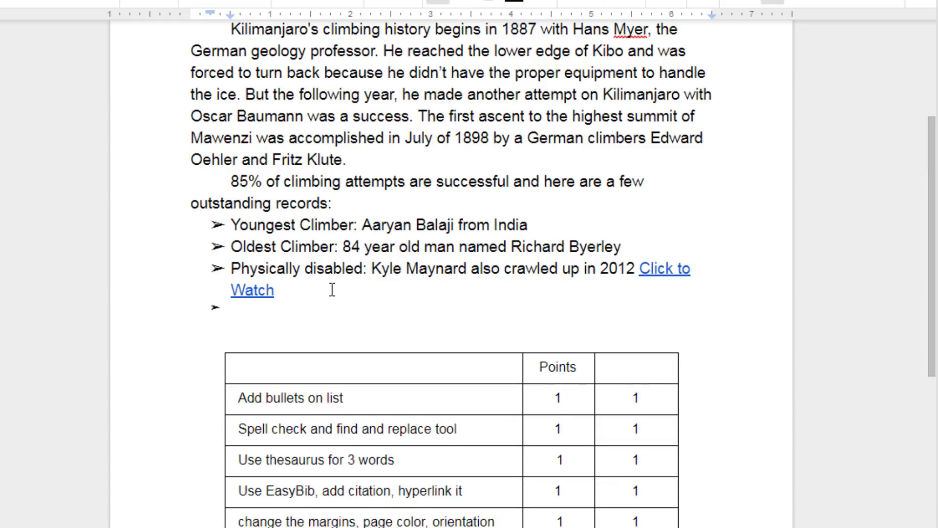
key("BackSpace")
key("BackSpace")
key("ctrl+v")
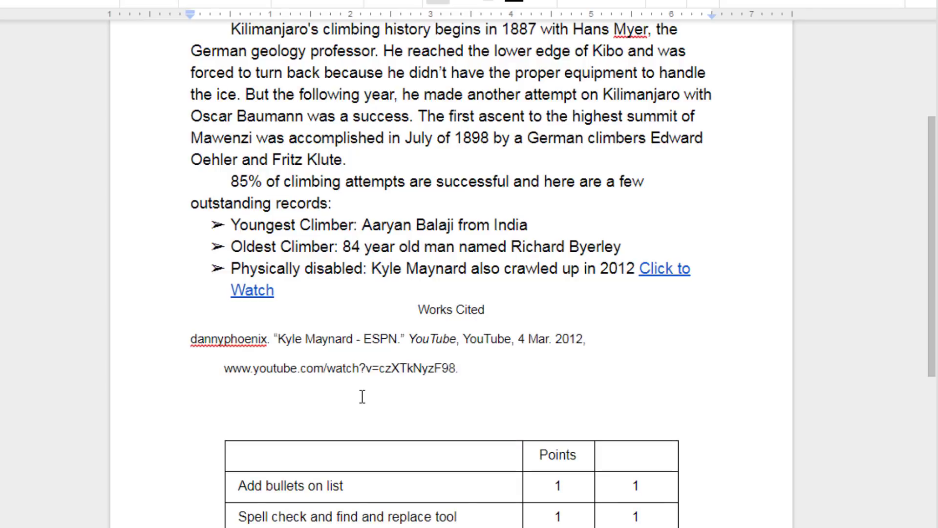
scroll(454, 425, "down", 10)
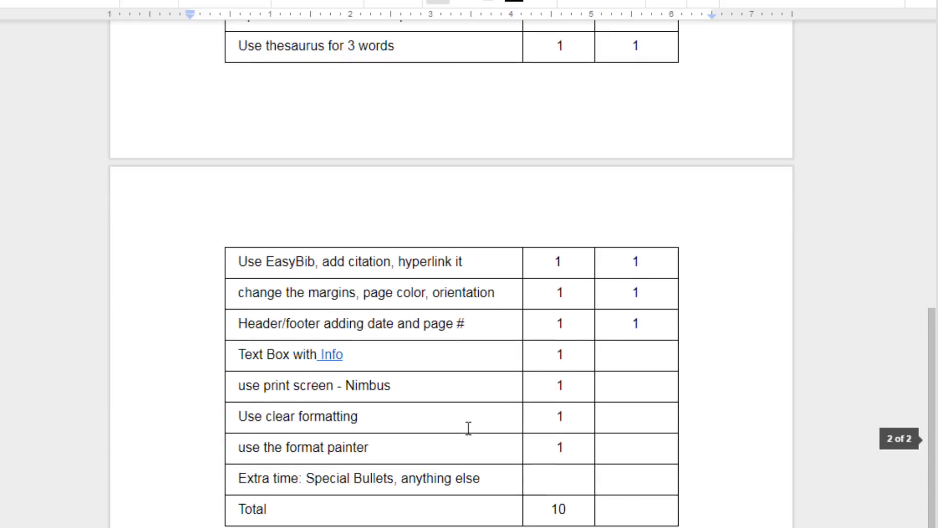
scroll(467, 427, "up", 7)
scroll(470, 426, "up", 5)
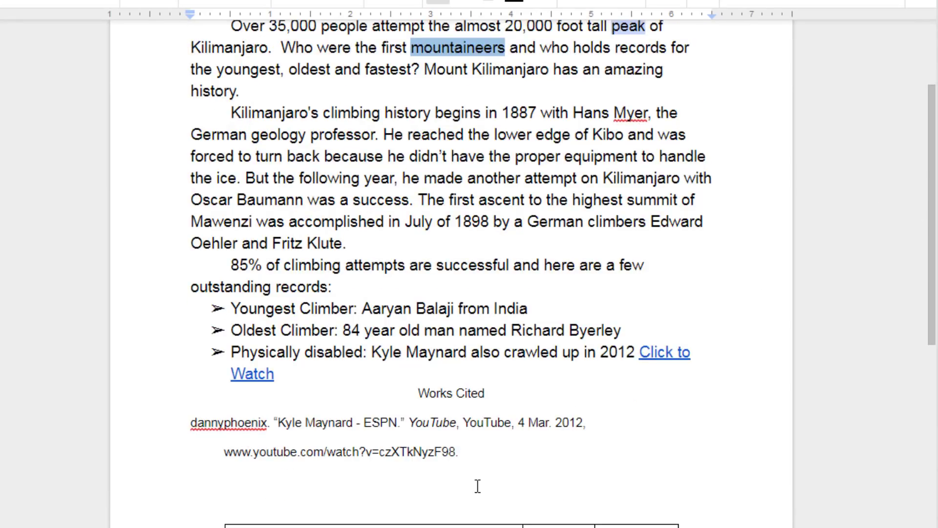
scroll(475, 481, "down", 7)
scroll(473, 478, "up", 3)
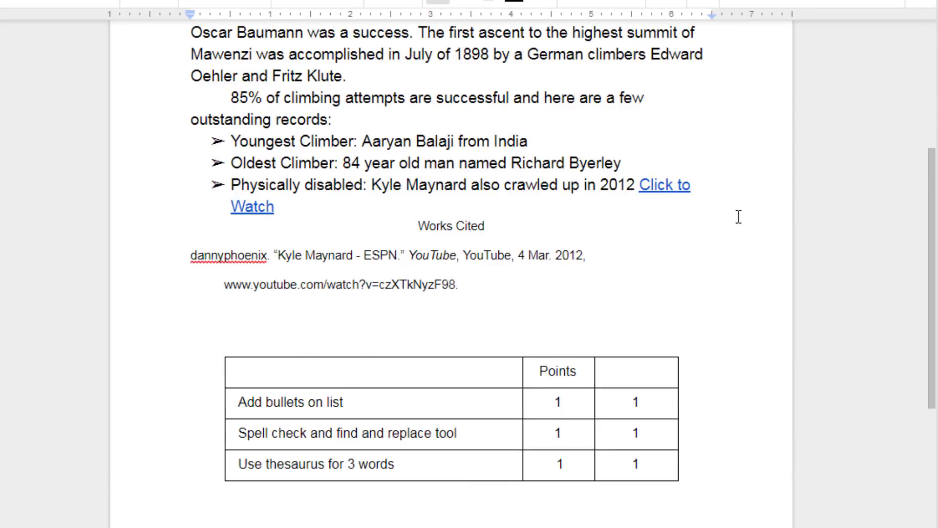
scroll(674, 288, "down", 5)
scroll(674, 289, "up", 2)
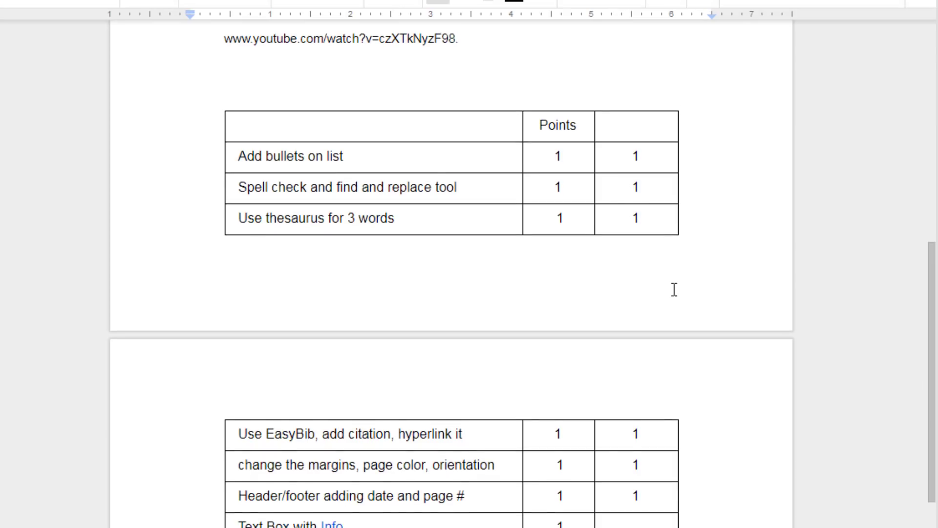
scroll(668, 290, "up", 7)
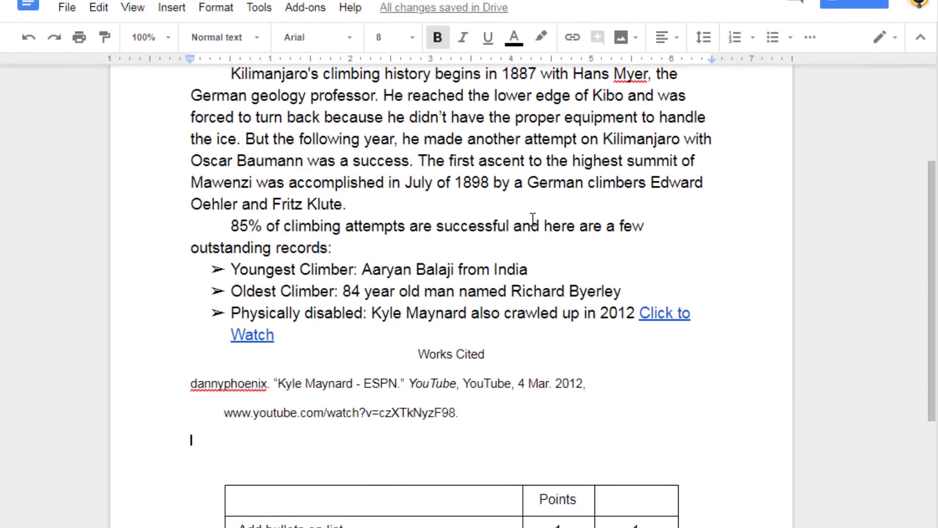
In Page setup, set top, bottom, left and right margins to 0.5 and page colour to light blue
left_click(67, 7)
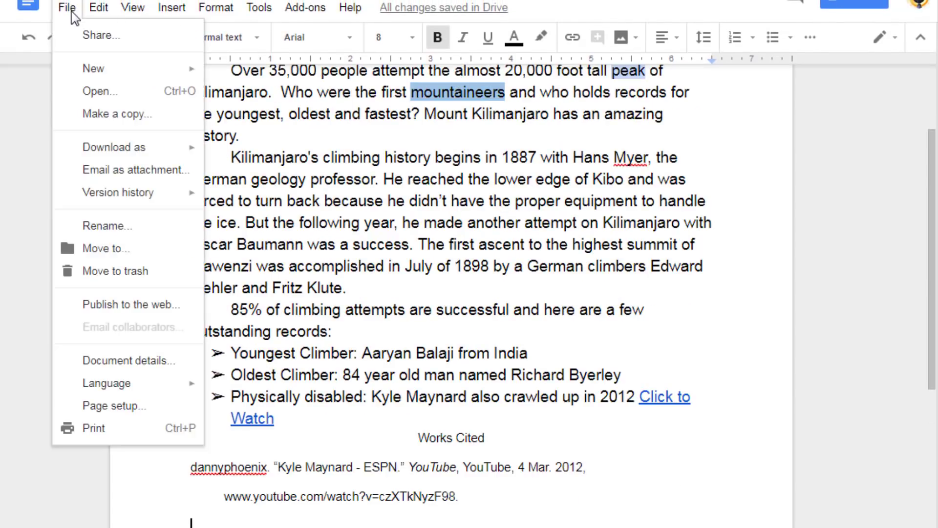
left_click(108, 408)
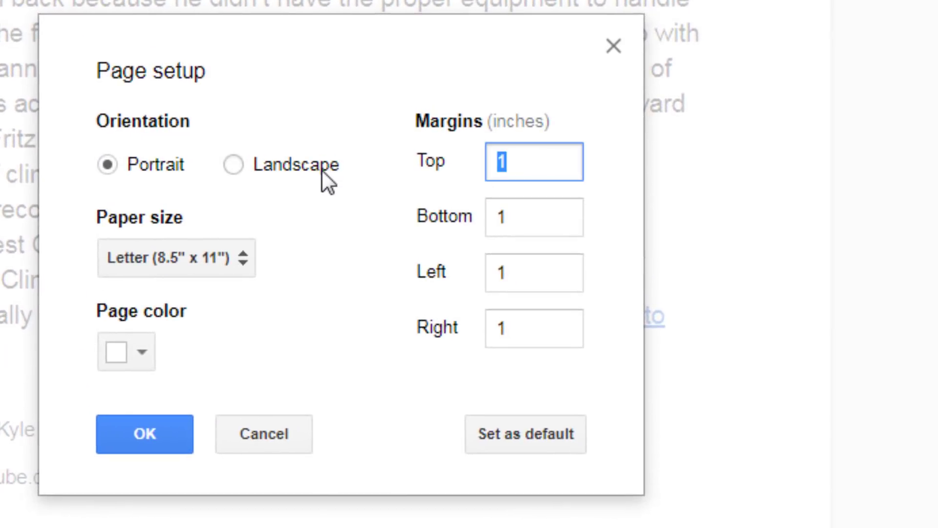
type(".5")
key("Tab")
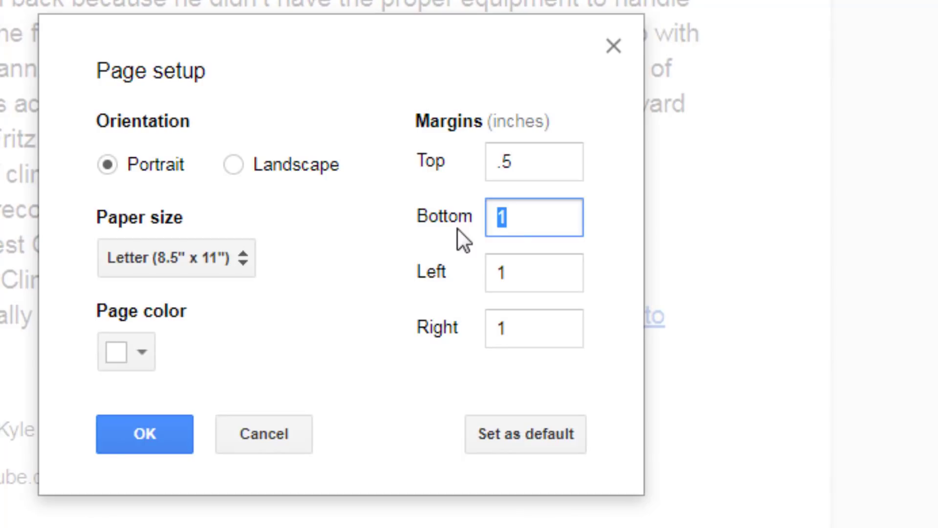
type(".5")
key("Tab")
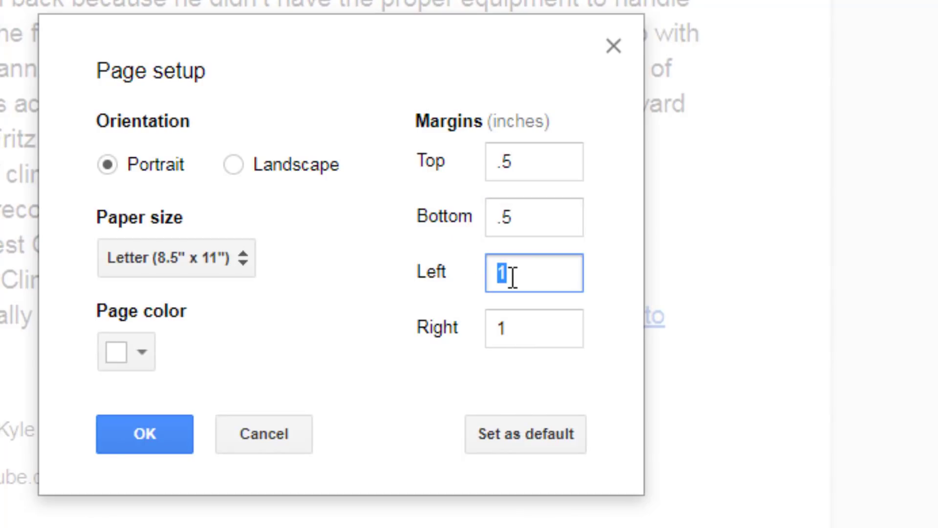
type(".5")
key("Tab")
type(".5")
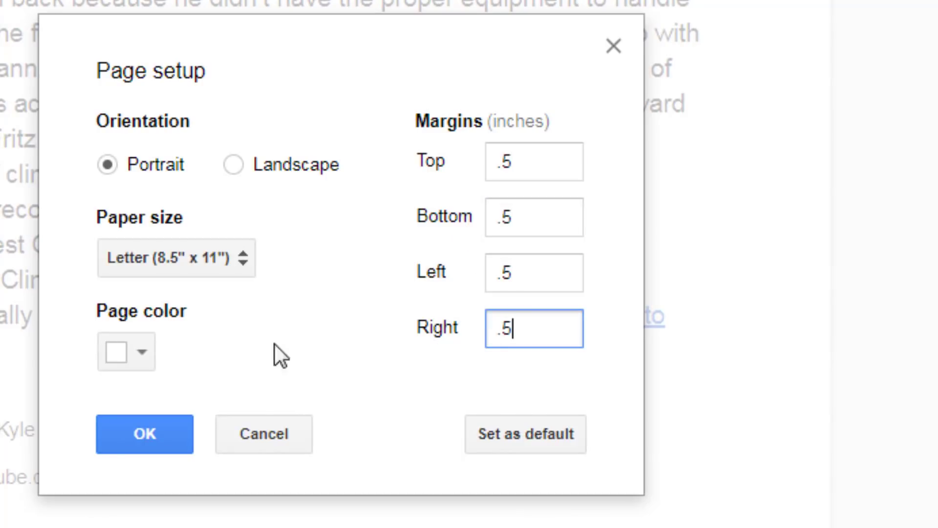
left_click(136, 364)
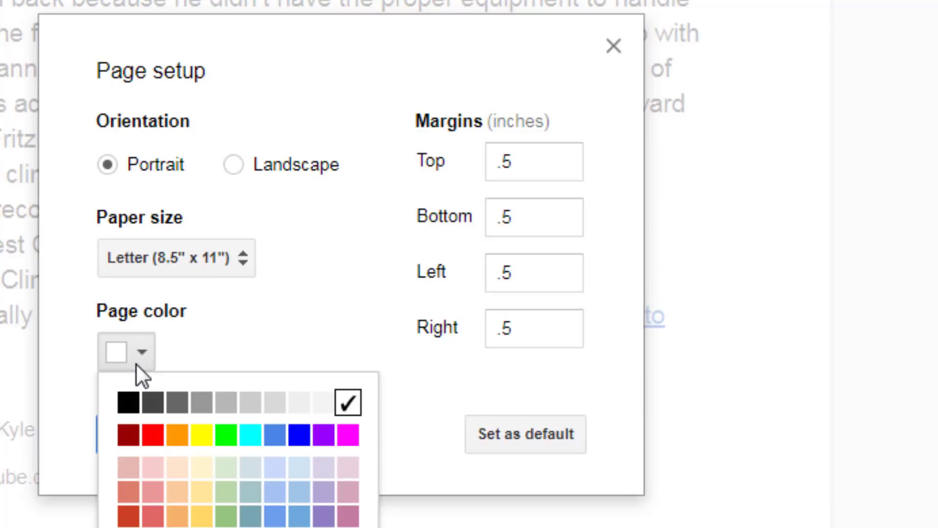
left_click(269, 472)
left_click(148, 437)
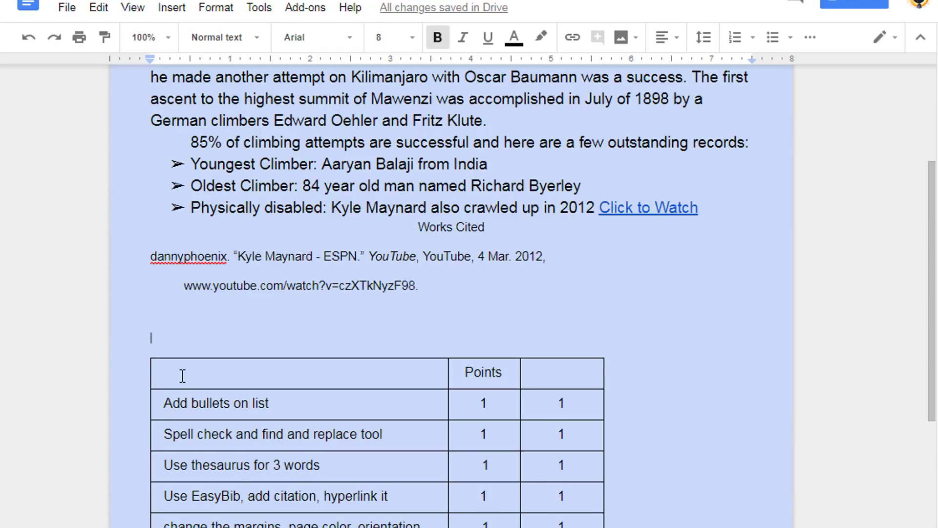
Set the rubric table's alignment to Center in Table properties
left_click(172, 372)
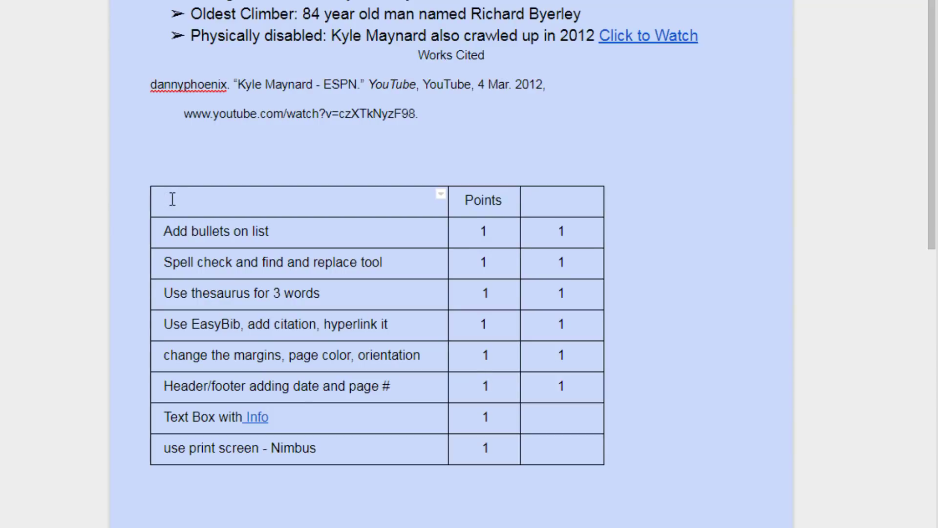
right_click(173, 200)
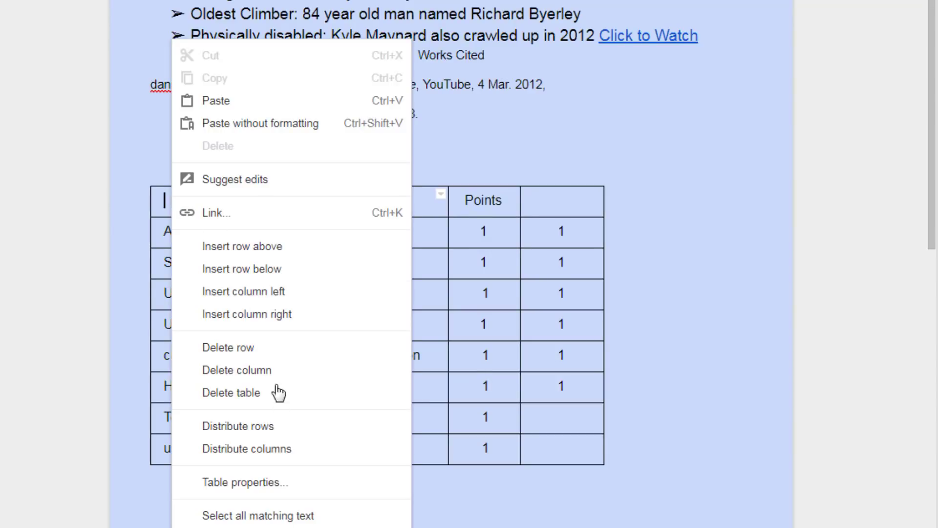
left_click(254, 488)
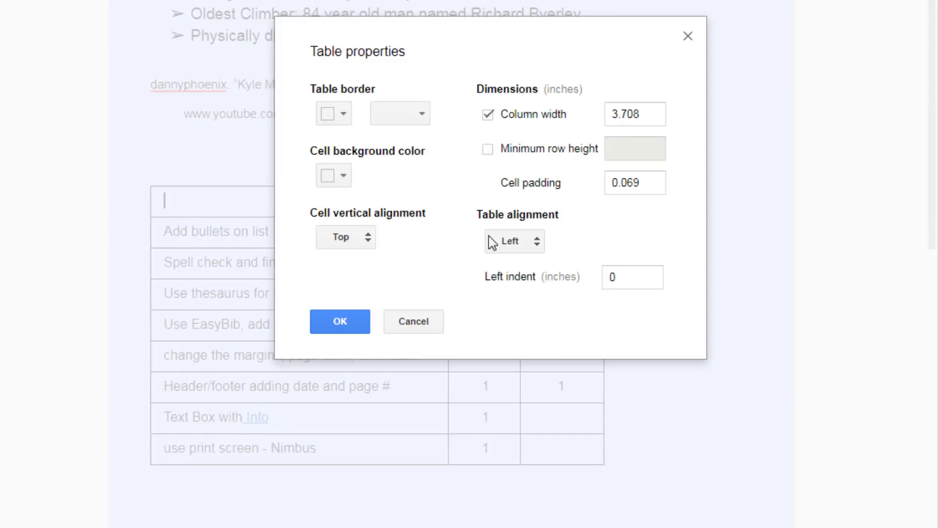
left_click(518, 242)
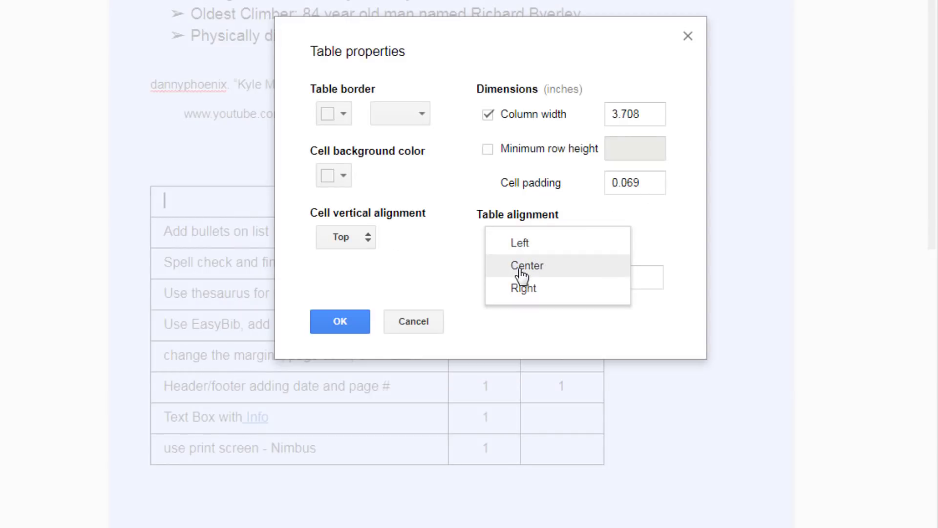
left_click(522, 274)
left_click(348, 321)
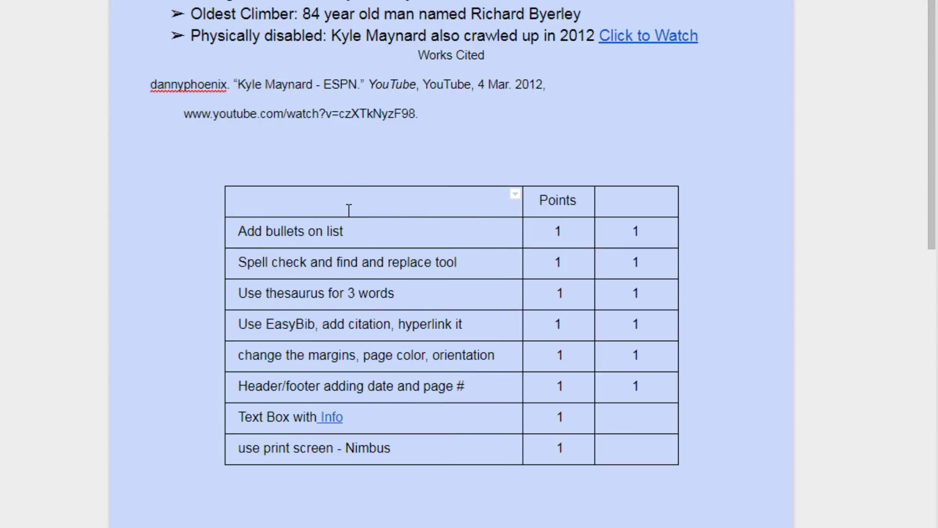
scroll(348, 209, "up", 3)
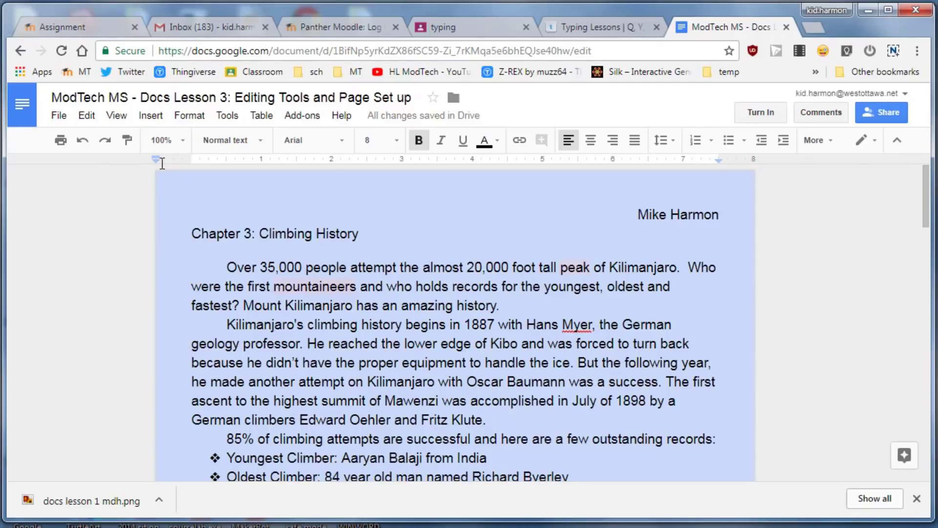
left_click(144, 115)
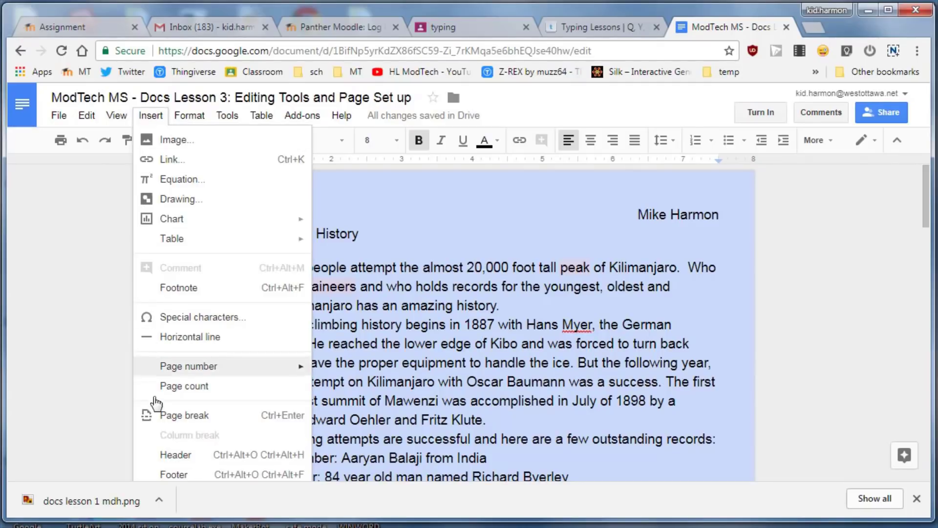
Insert a header reading 'Google Docs - Editing tools and Page Setup', made bold and centred
left_click(166, 456)
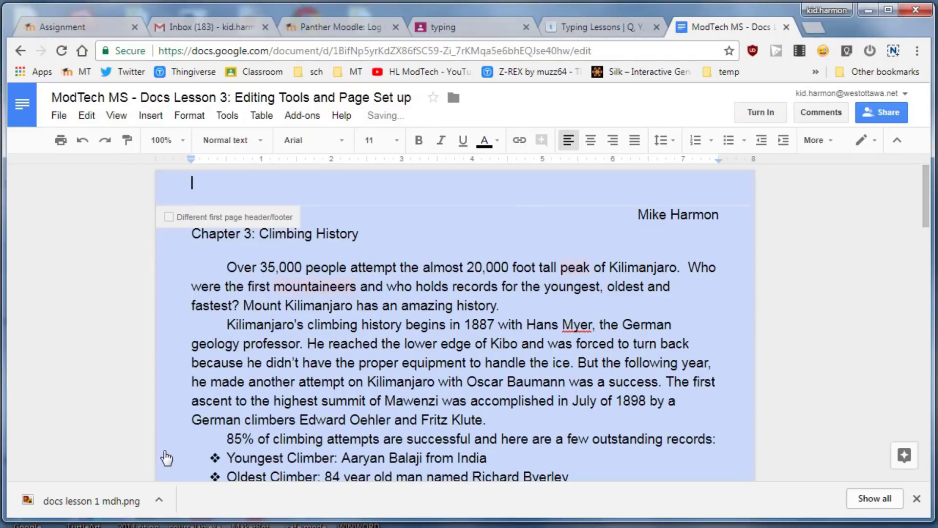
type("Google Docs - Editing tools and Page Setup")
left_click(194, 186)
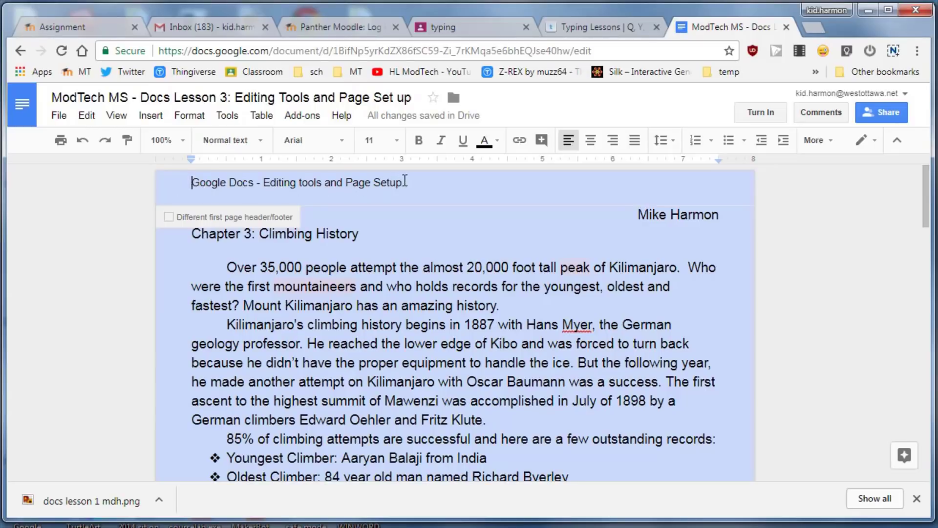
left_click_drag(404, 182, 175, 185)
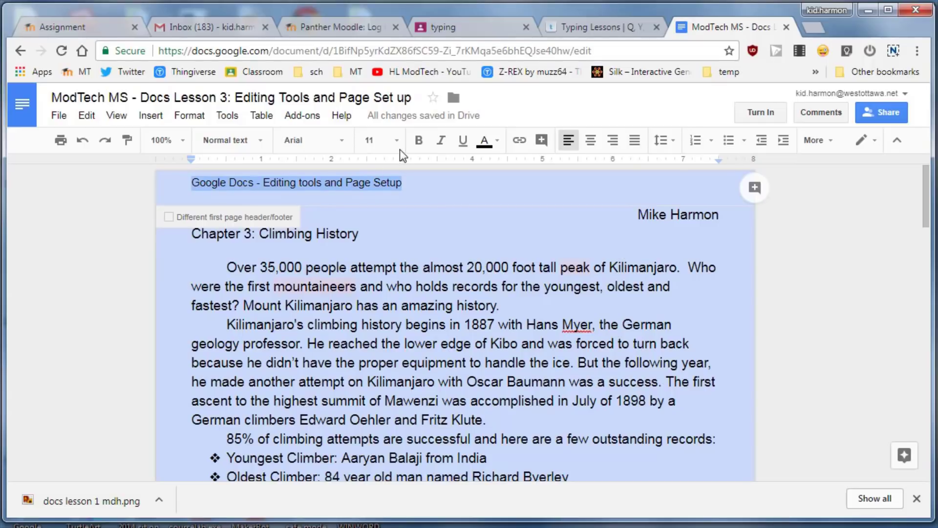
left_click(418, 140)
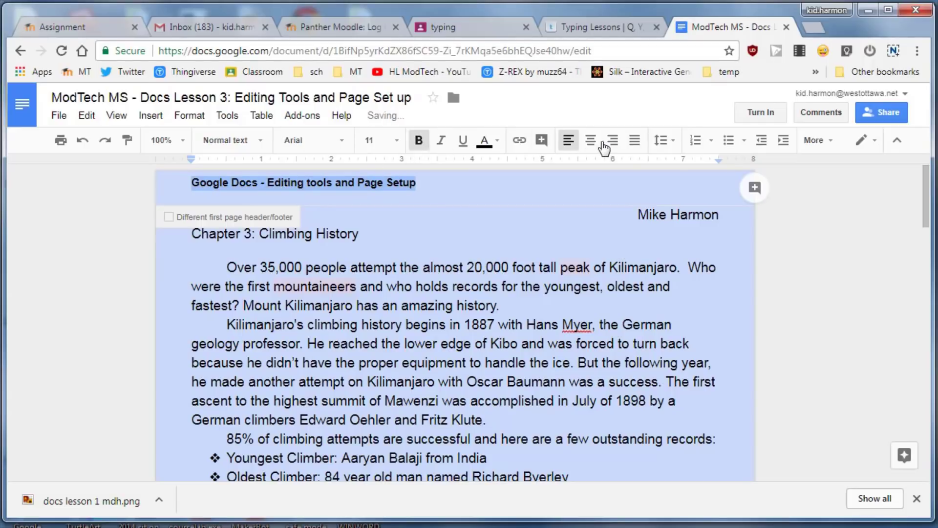
left_click(590, 140)
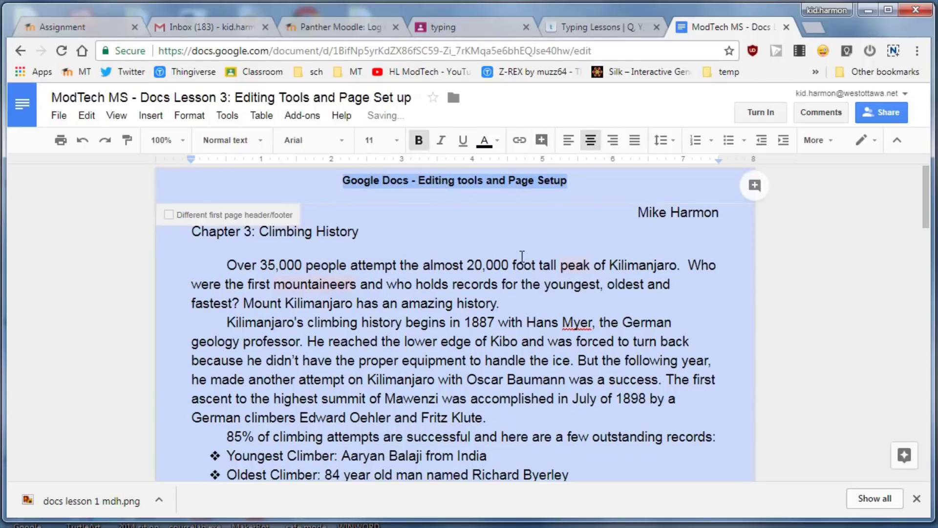
scroll(522, 256, "down", 20)
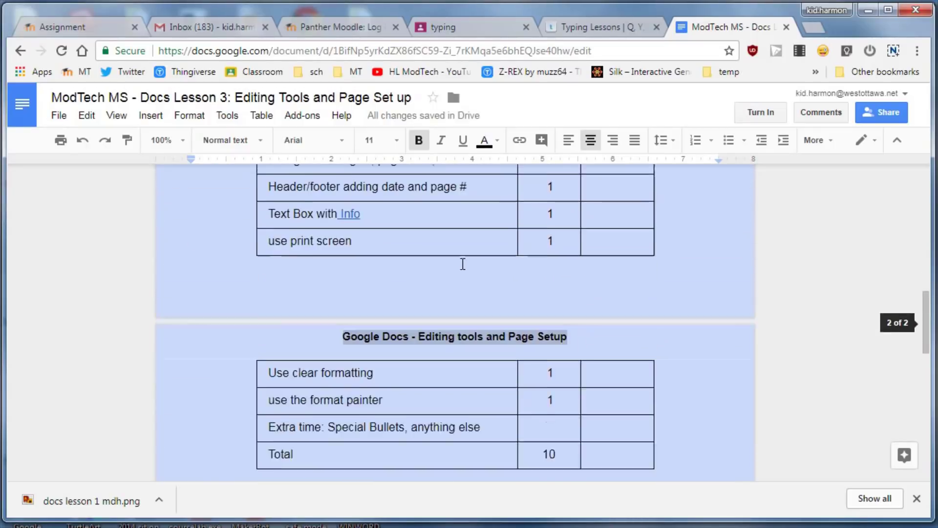
scroll(444, 367, "up", 1)
scroll(462, 384, "up", 14)
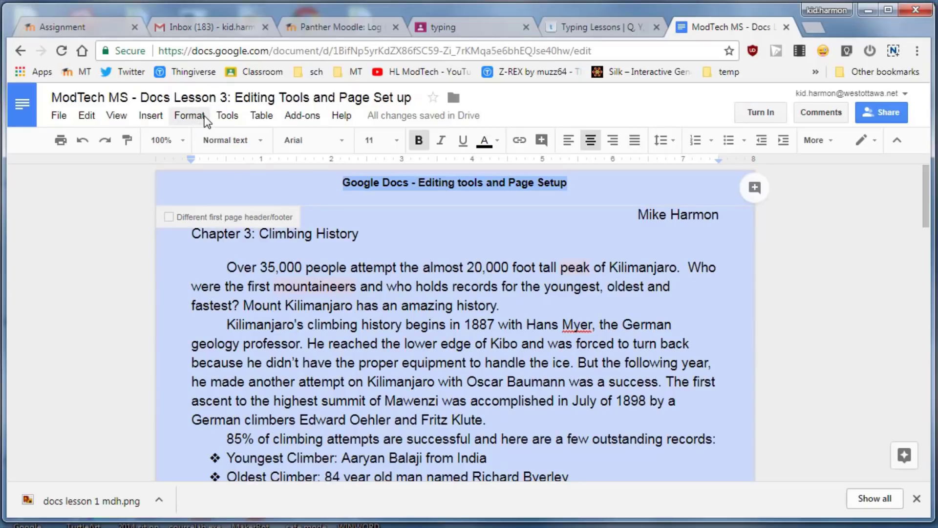
Add page numbers at the bottom right of every page and check them on page 2
left_click(161, 117)
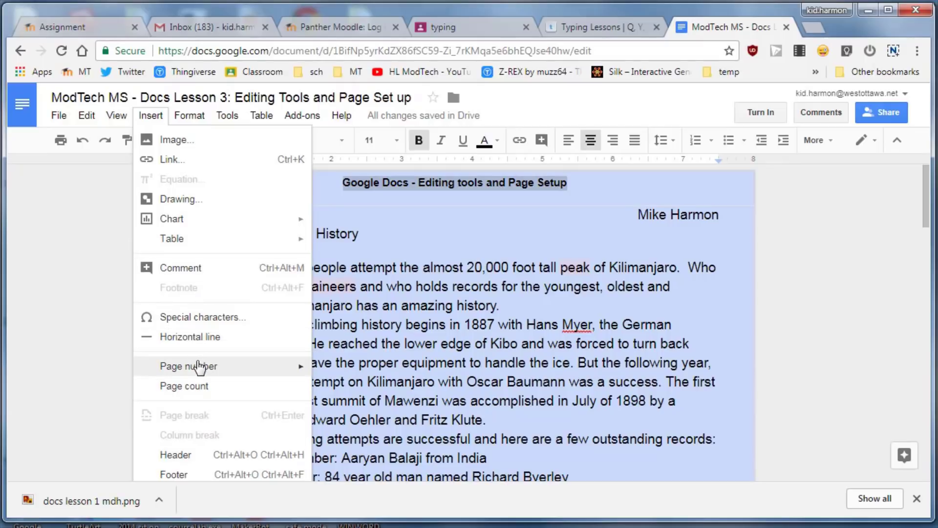
mouse_move(201, 370)
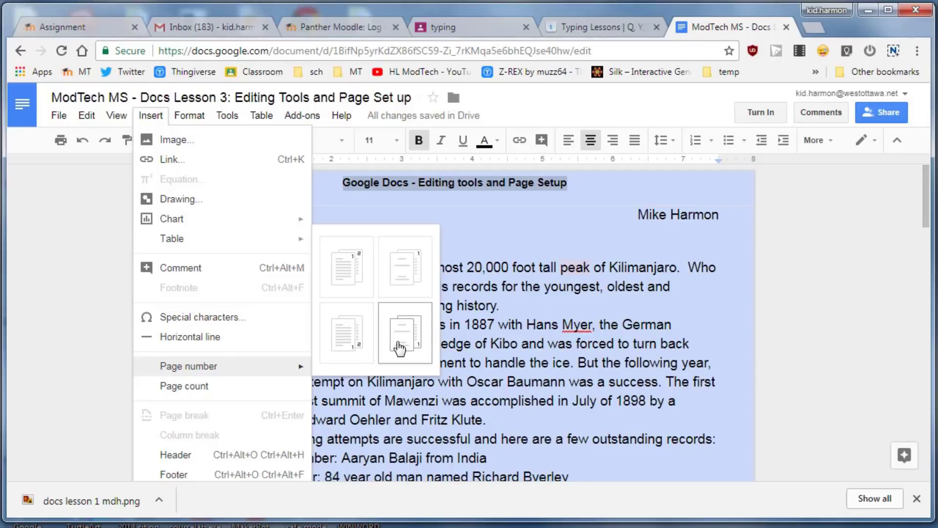
left_click(347, 346)
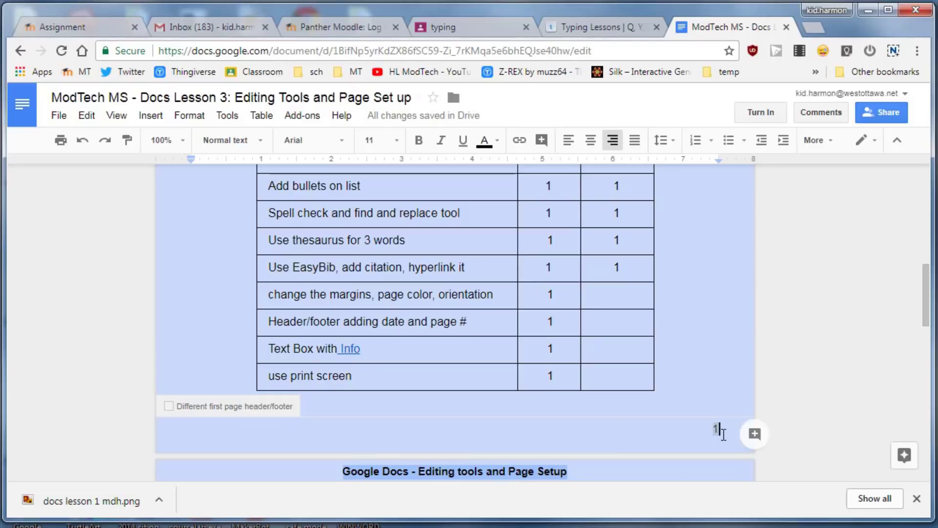
scroll(724, 434, "down", 10)
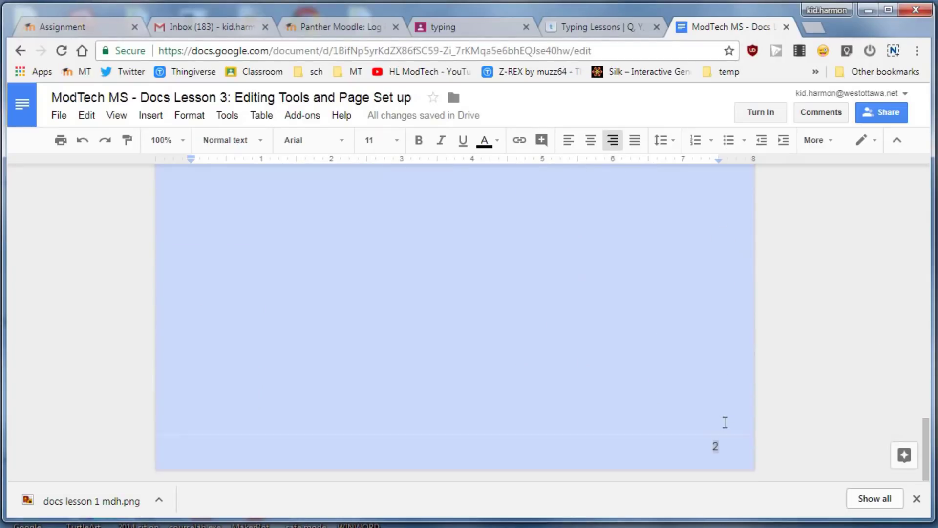
scroll(602, 398, "up", 5)
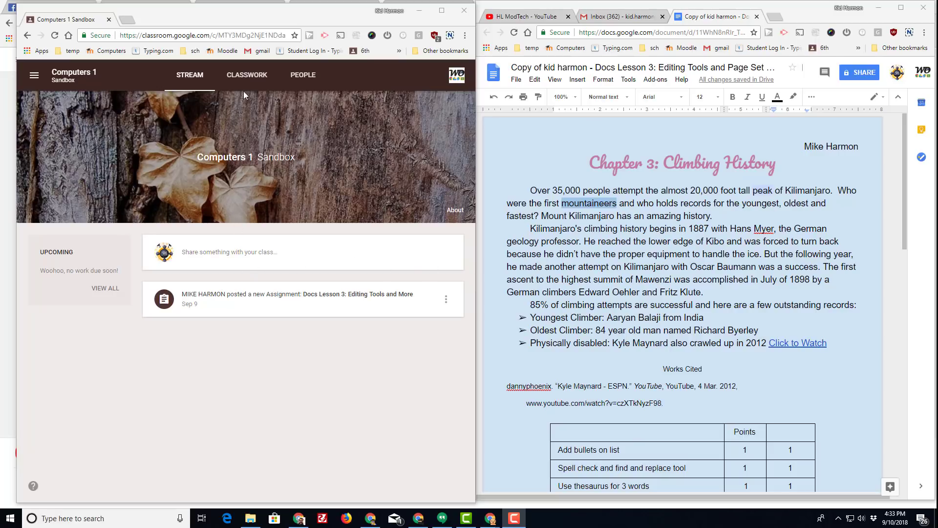
From Classwork, expand Docs Lesson 3 and open its KNP Facts page 2018 attachment
left_click(249, 73)
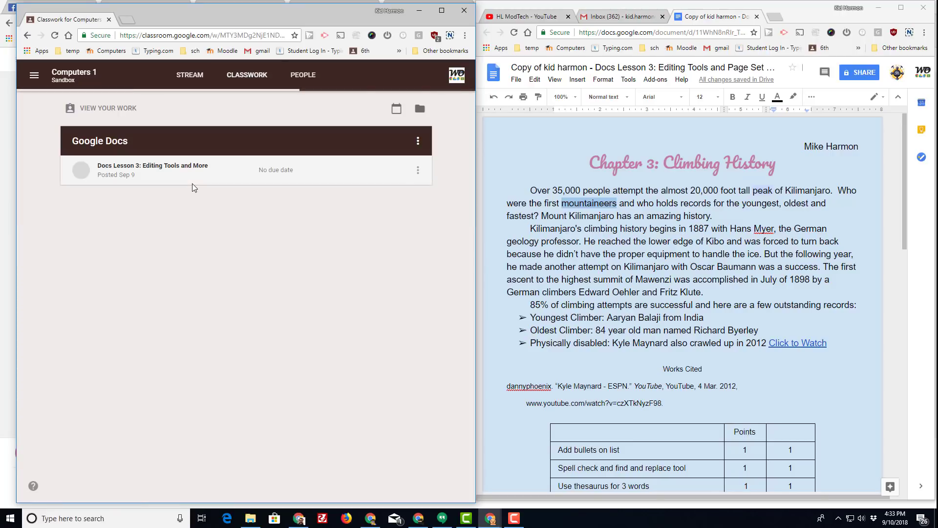
left_click(135, 166)
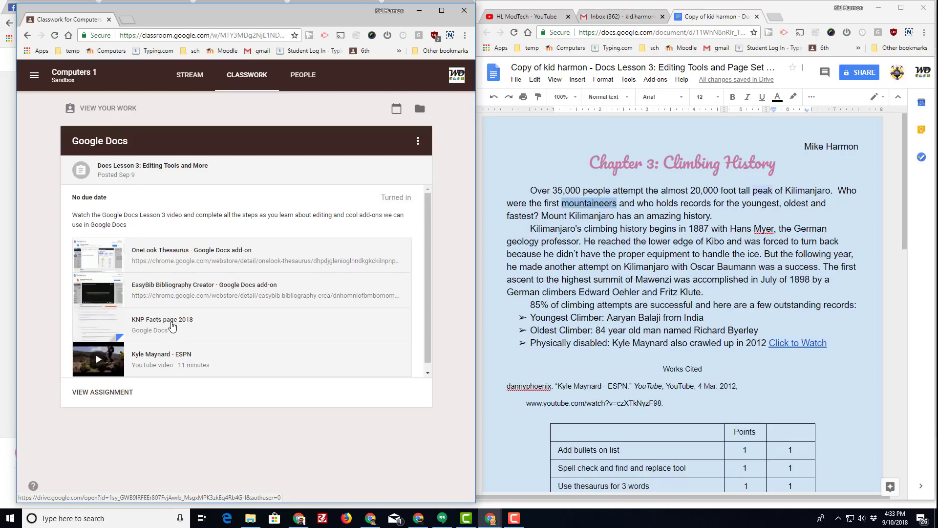
left_click(172, 327)
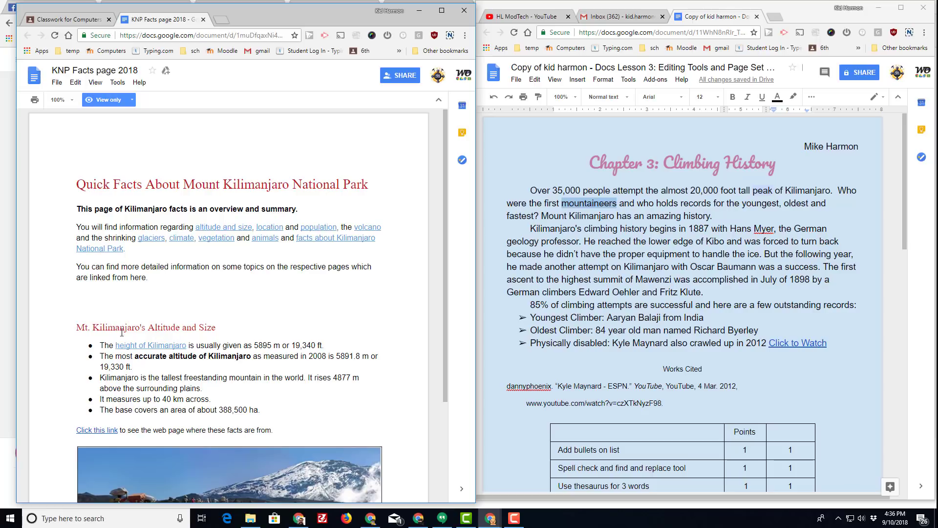
Select the five Kilimanjaro altitude-and-size bullet facts on the KNP Facts page, then return to the assignment
left_click_drag(99, 346, 267, 410)
key("ctrl+c")
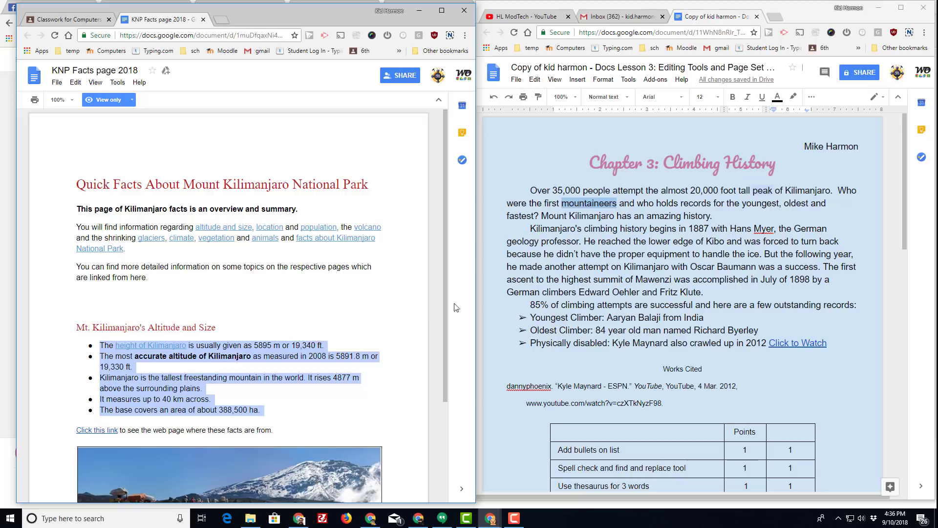
left_click(541, 276)
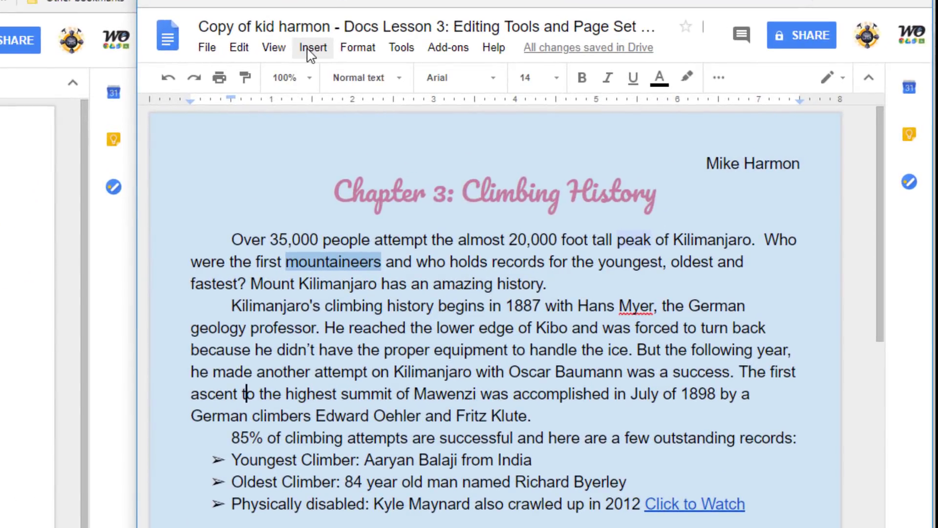
Insert a new drawing with a text box and paste the Kilimanjaro facts into it
left_click(313, 49)
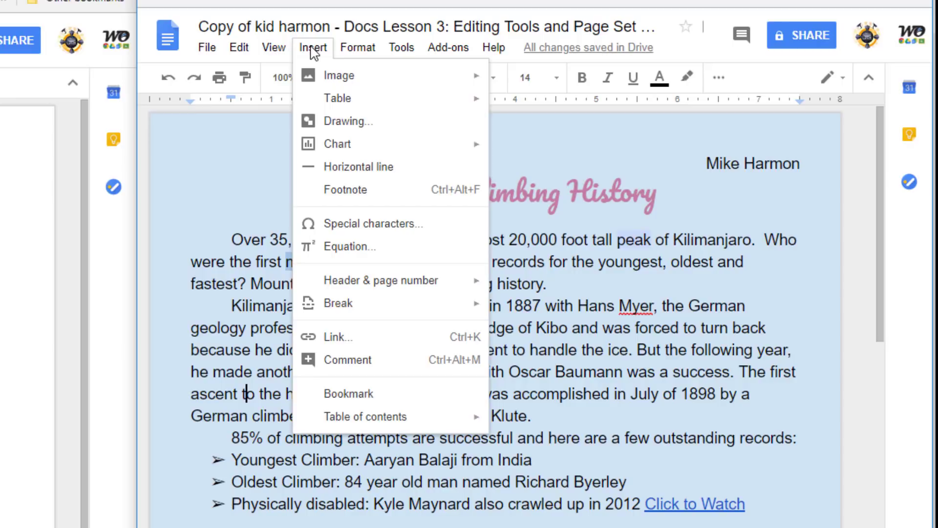
left_click(333, 130)
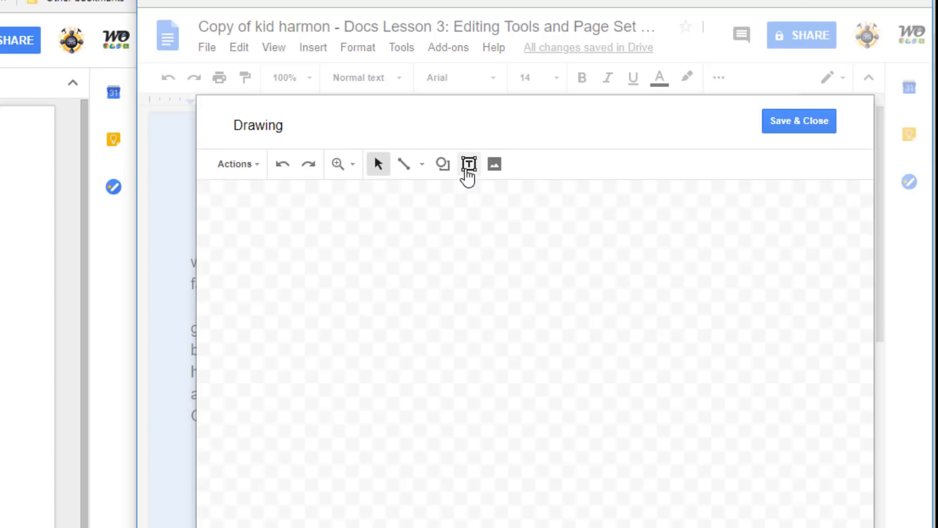
left_click(468, 165)
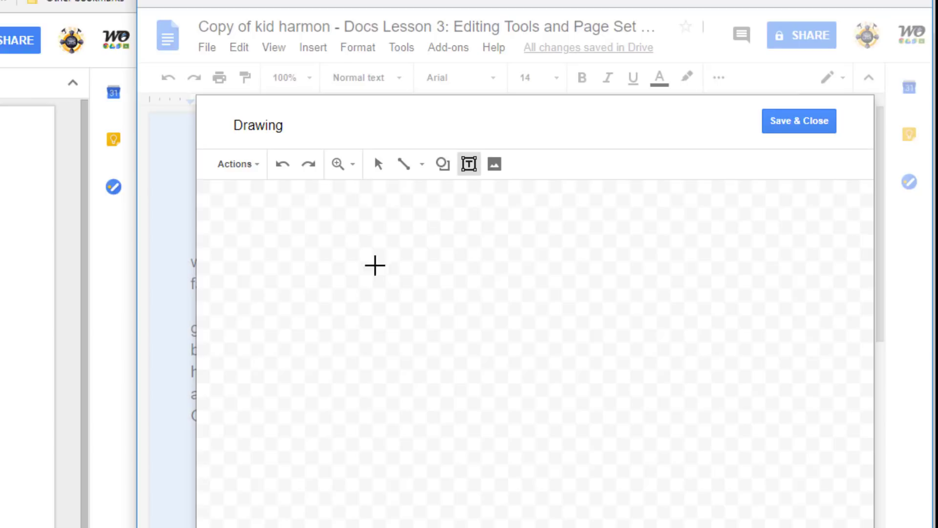
left_click(246, 214)
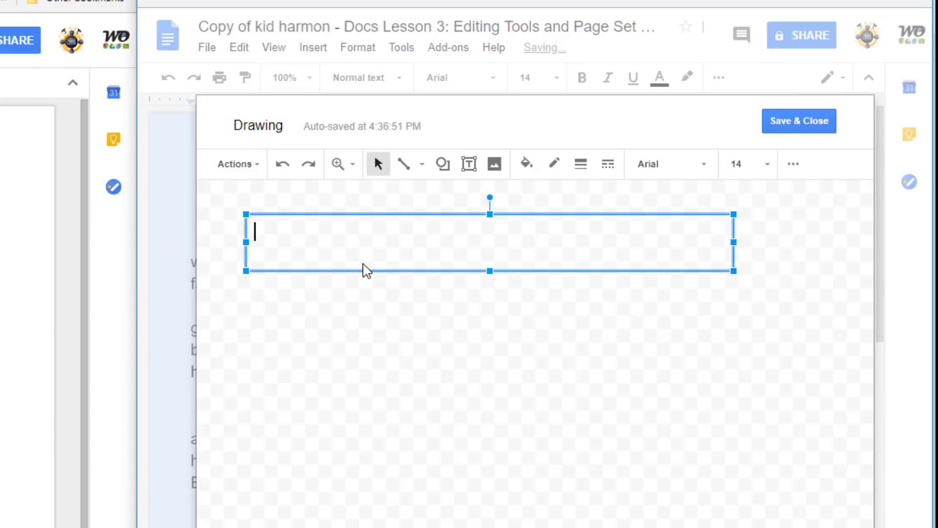
key("ctrl+v")
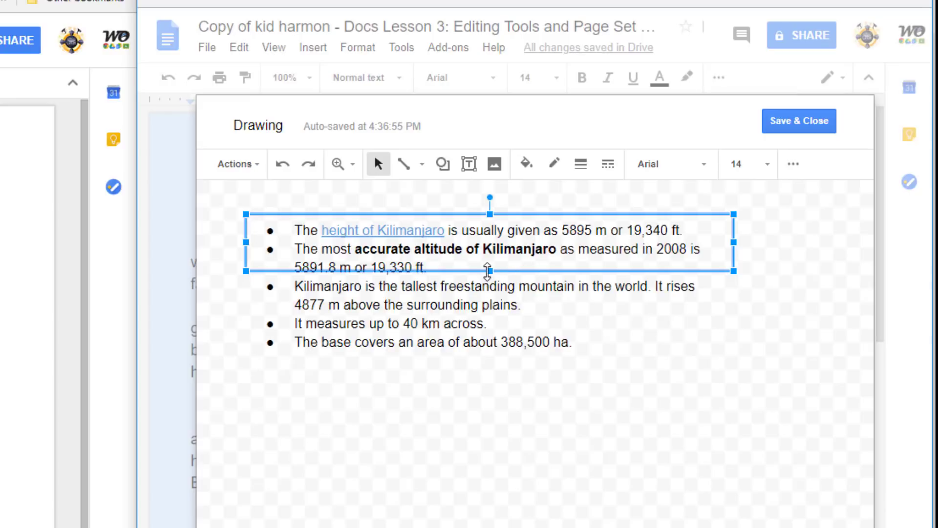
Make the facts text box taller and narrower so the lines rewrap, then select its text
left_click_drag(488, 271, 471, 376)
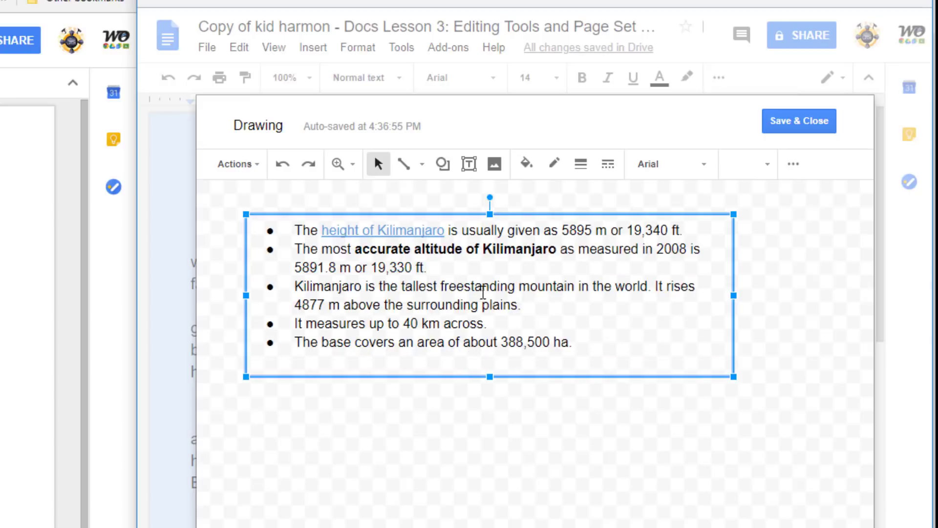
left_click_drag(490, 376, 484, 404)
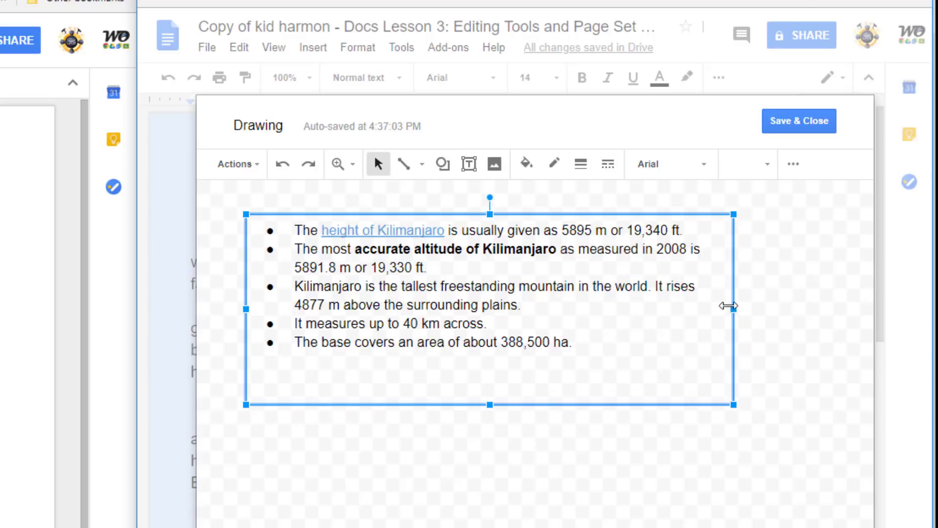
left_click_drag(728, 306, 617, 308)
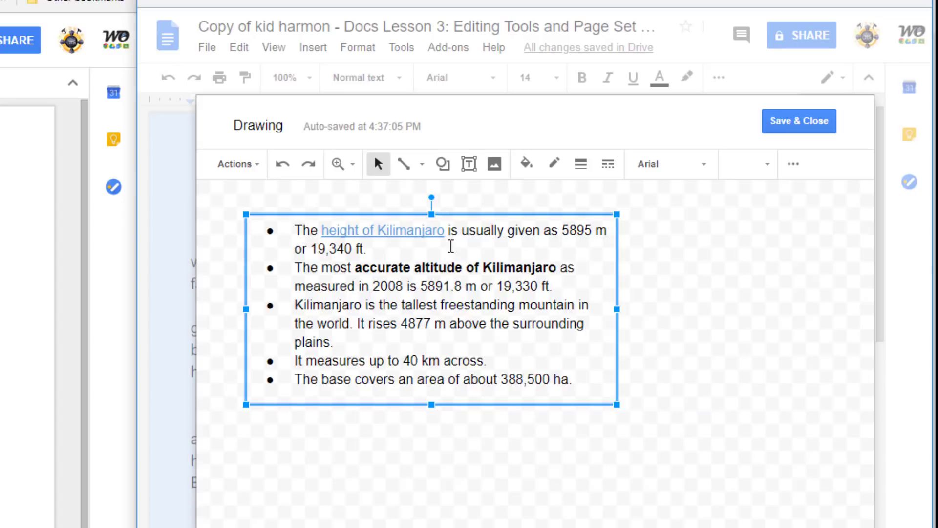
mouse_move(294, 230)
left_mouse_down()
mouse_move(449, 364)
mouse_move(583, 387)
left_mouse_up()
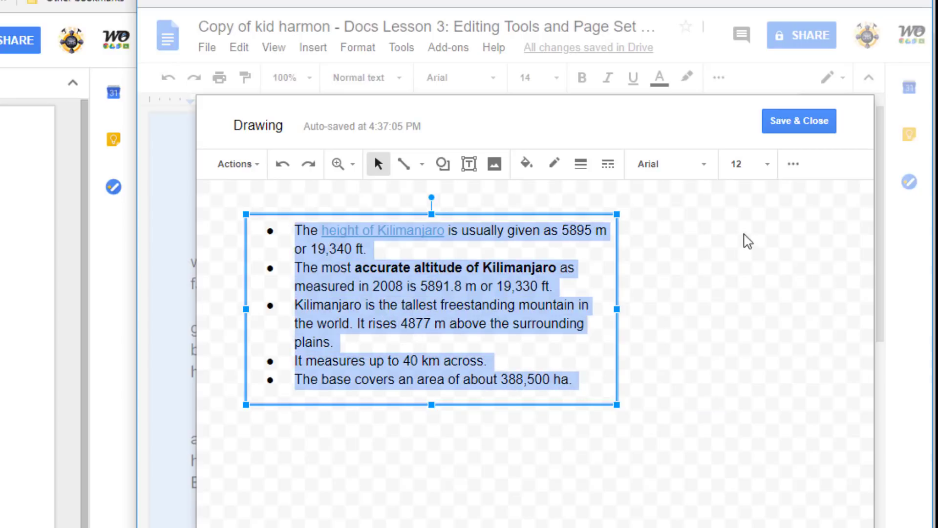
Change the facts list bullets to arrow markers
left_click(792, 169)
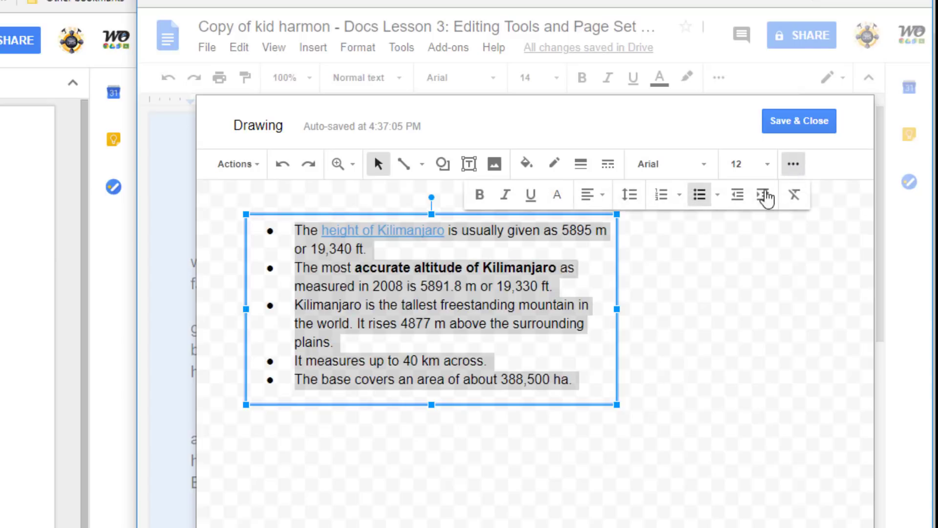
left_click(716, 196)
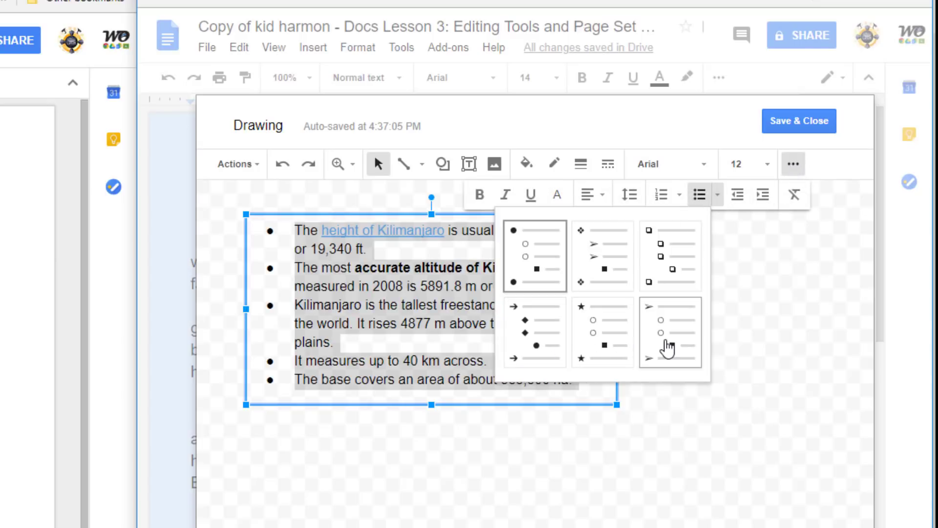
left_click(666, 346)
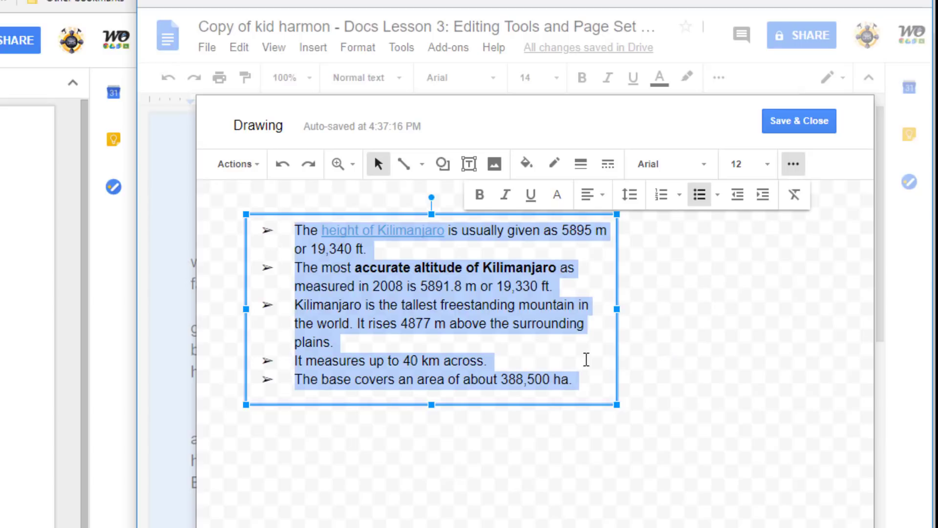
left_click(587, 359)
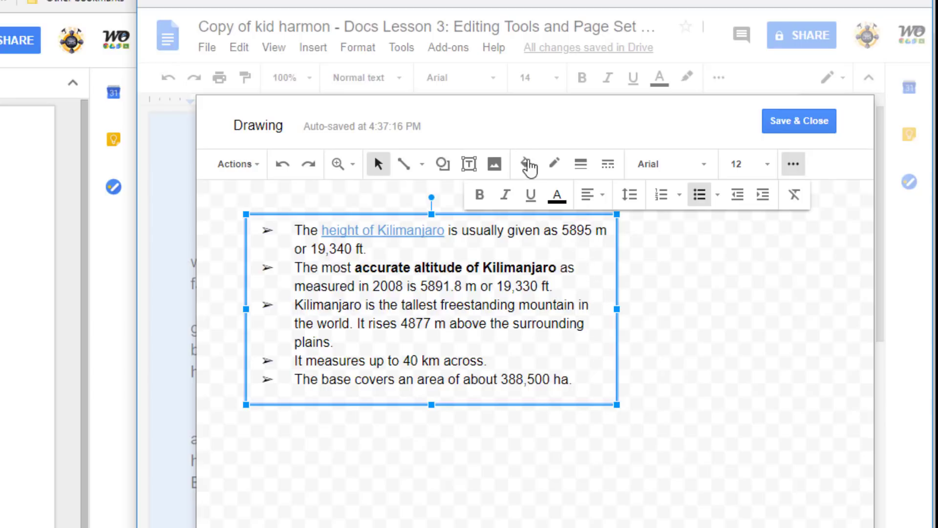
Fill the text box light orange and save the drawing into the document
left_click(528, 165)
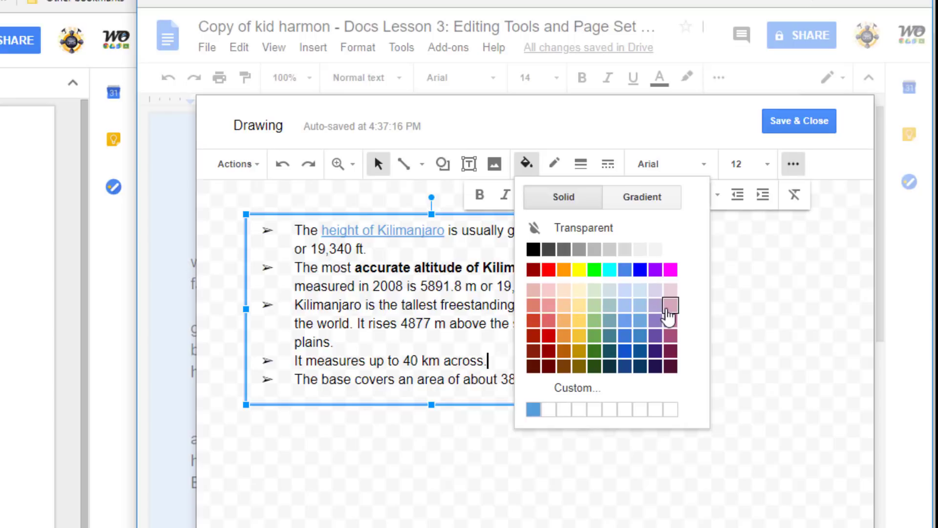
left_click(670, 304)
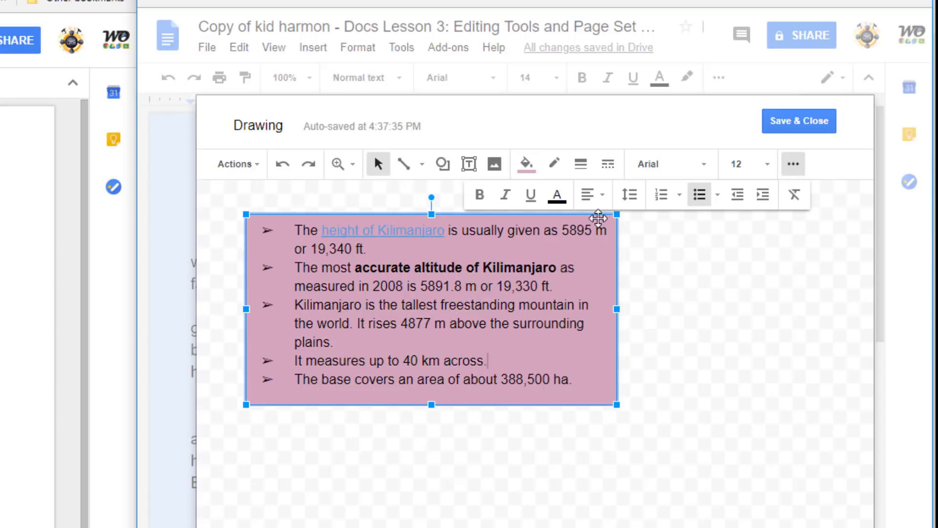
left_click(533, 164)
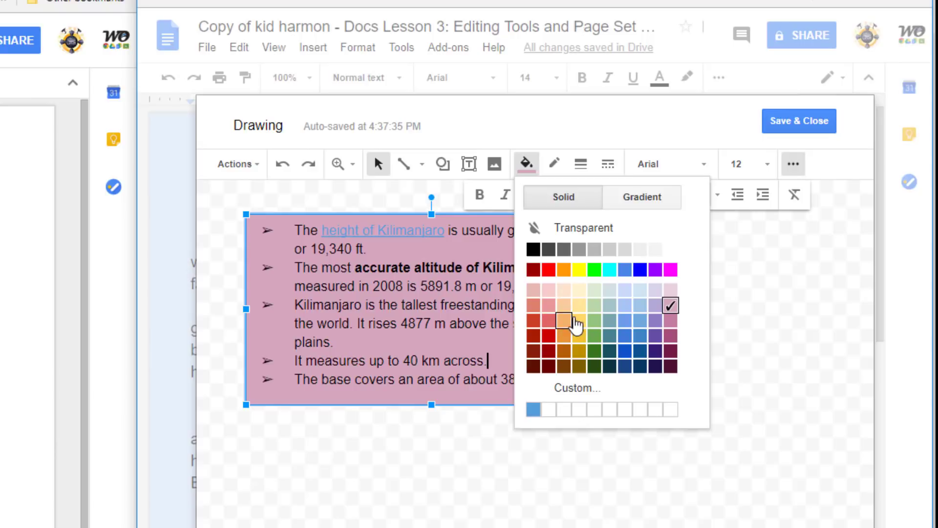
left_click(579, 306)
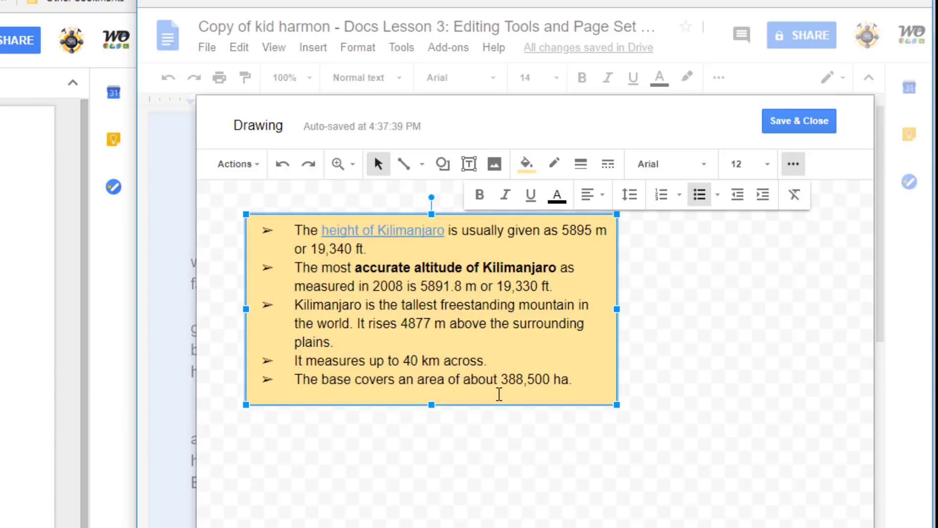
left_click(800, 121)
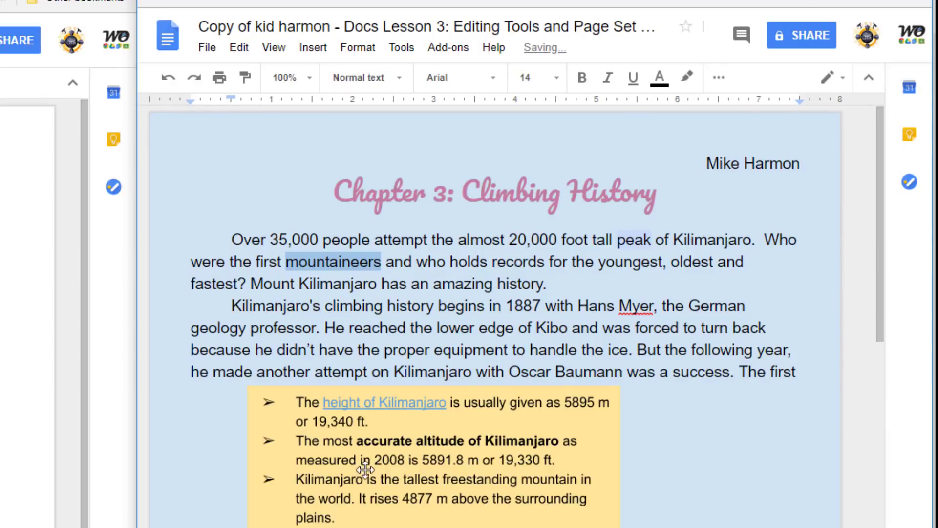
Set the facts box to Break text and move it to sit just above Works Cited
left_click(383, 469)
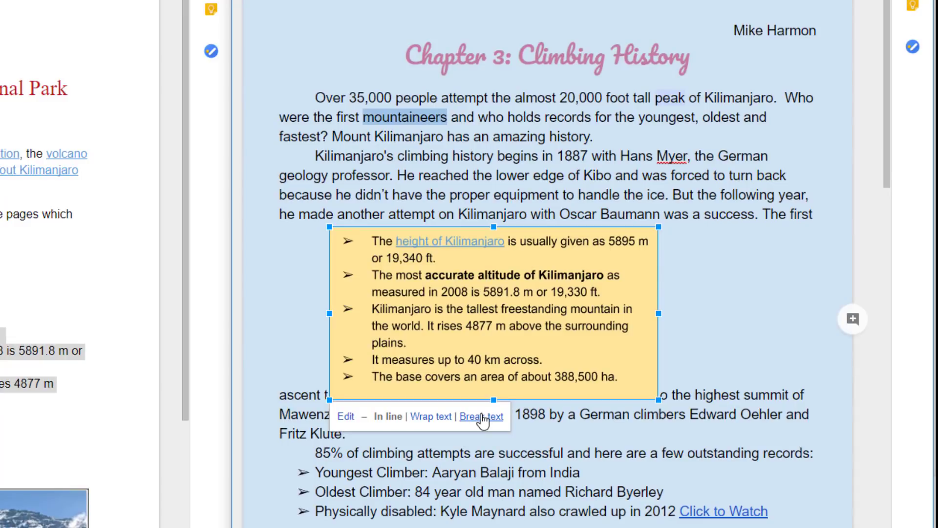
left_click(483, 417)
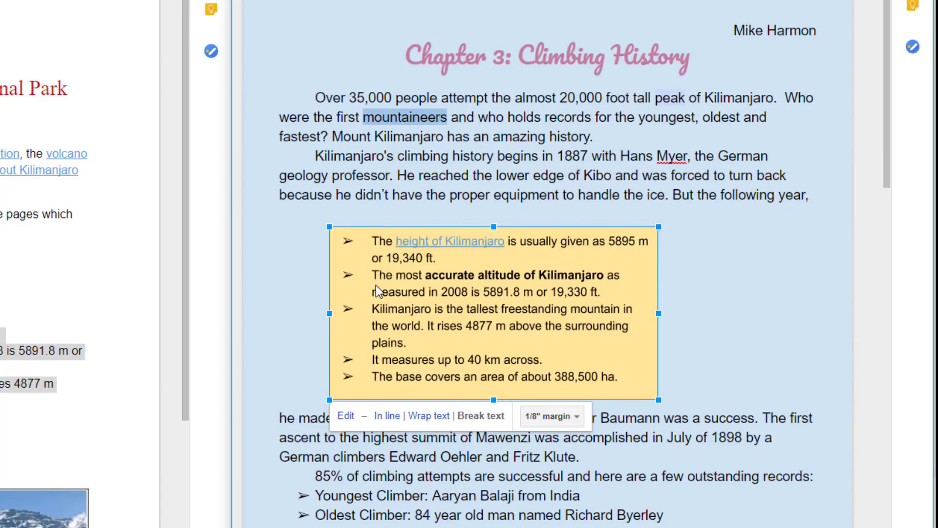
scroll(377, 289, "down", 5)
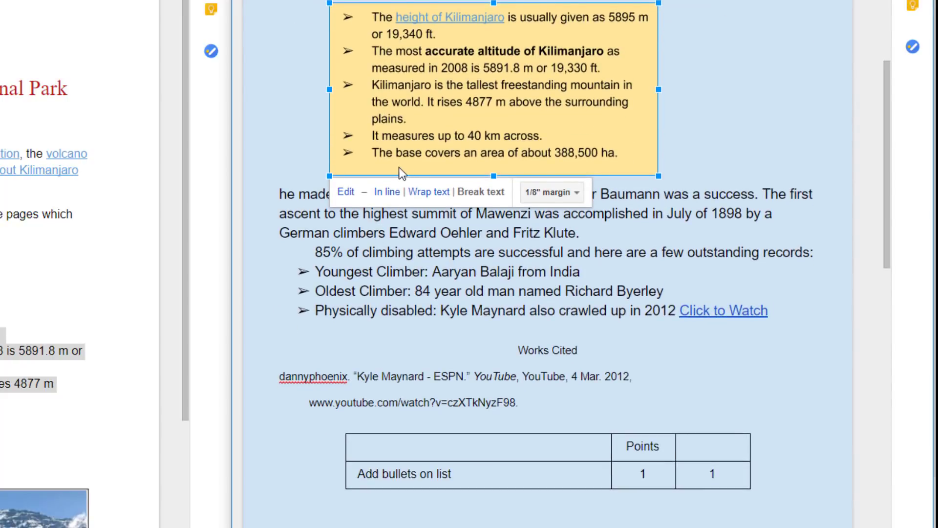
left_click_drag(392, 129, 347, 282)
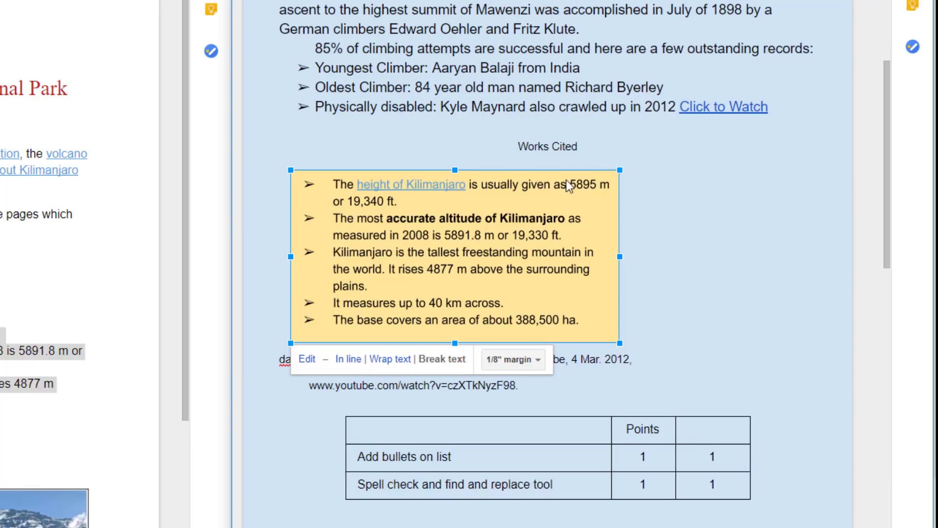
left_click_drag(432, 214, 429, 181)
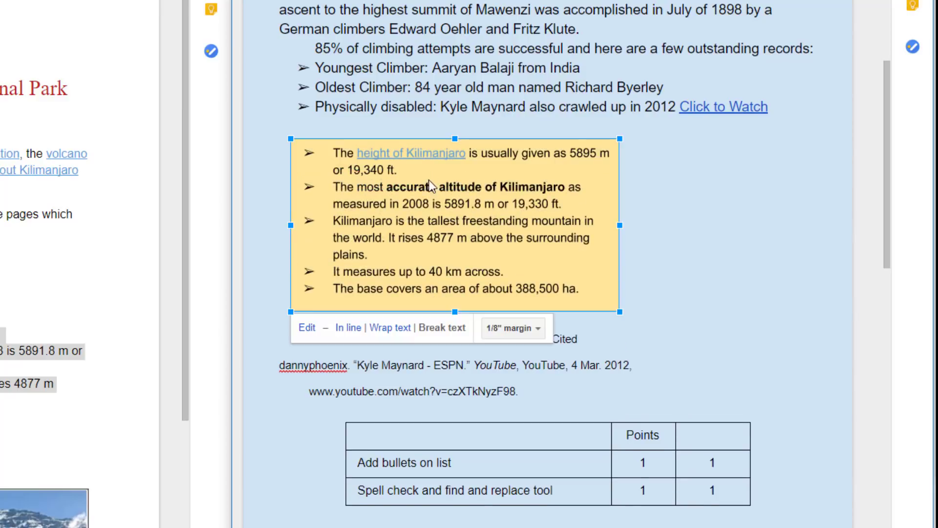
left_click(656, 244)
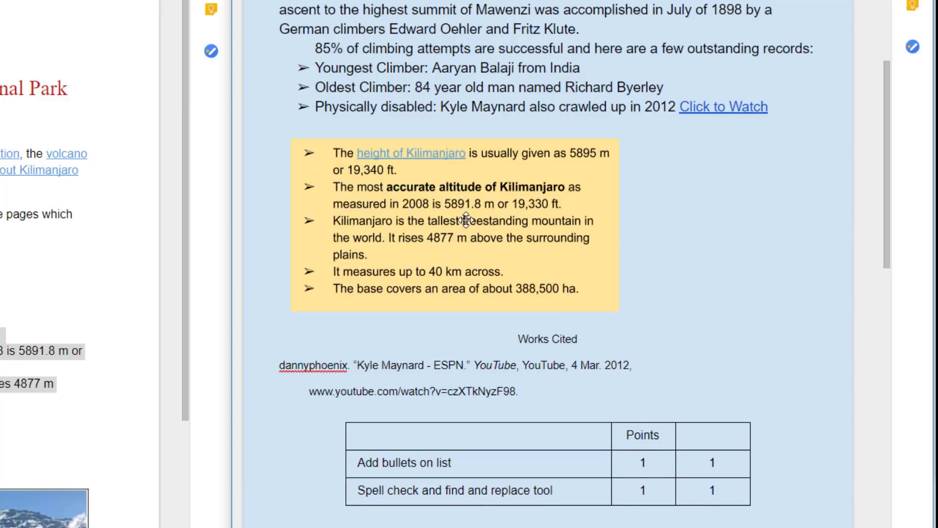
left_click_drag(462, 221, 468, 213)
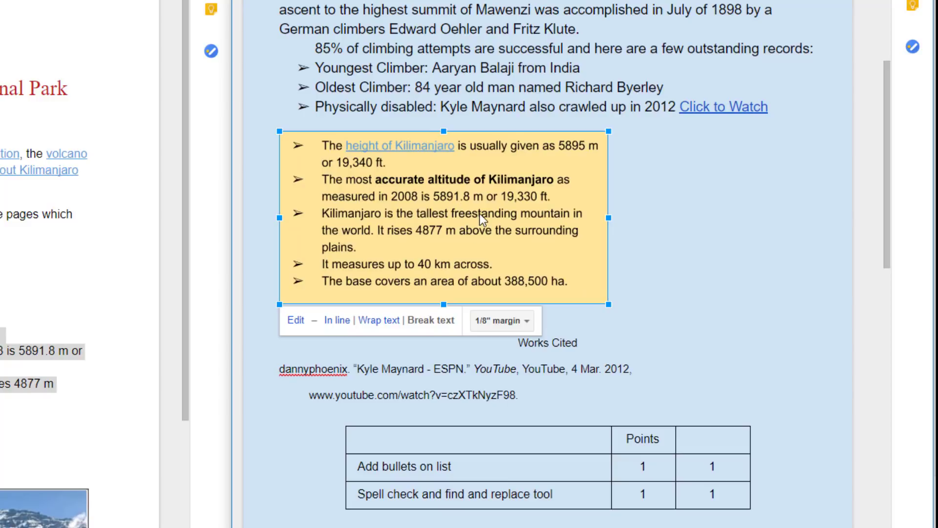
left_click_drag(479, 215, 476, 216)
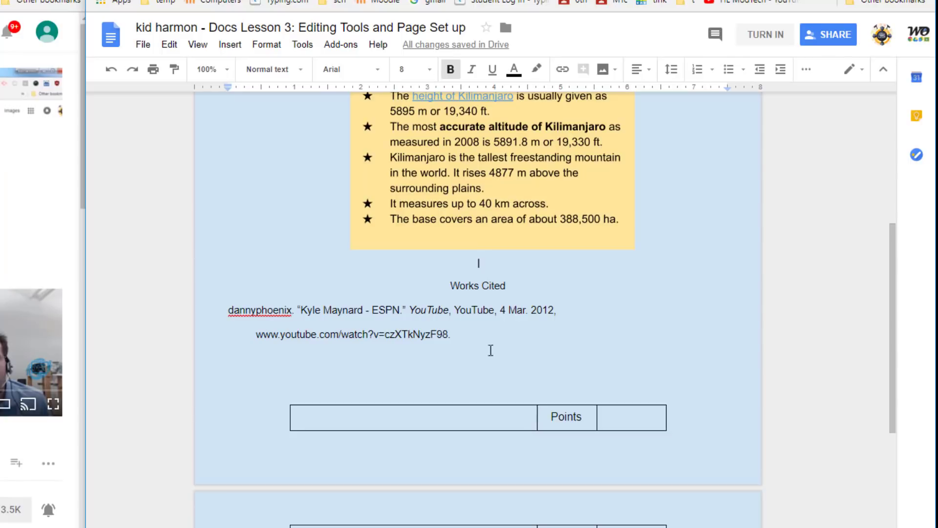
scroll(491, 350, "down", 4)
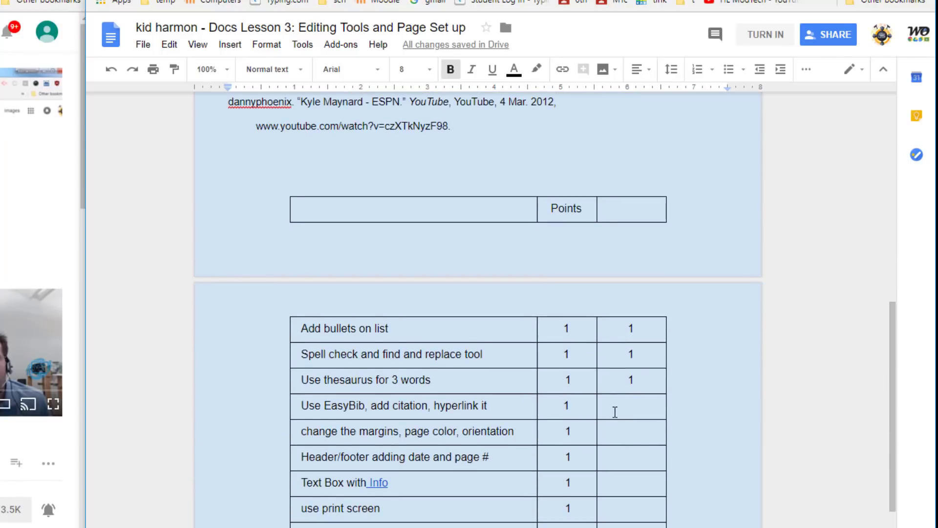
left_click(615, 411)
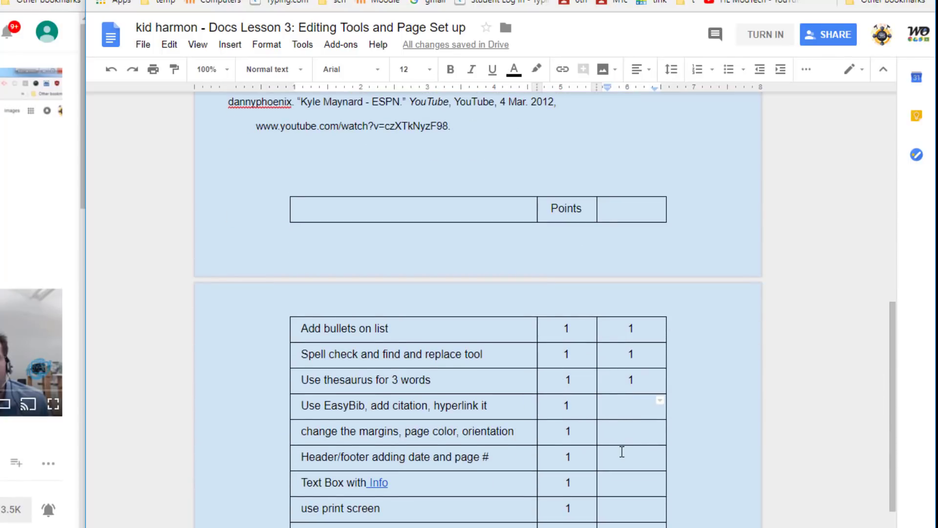
Enter 1 point in the score column for the EasyBib, margins, header/footer and Text Box rows
type("1")
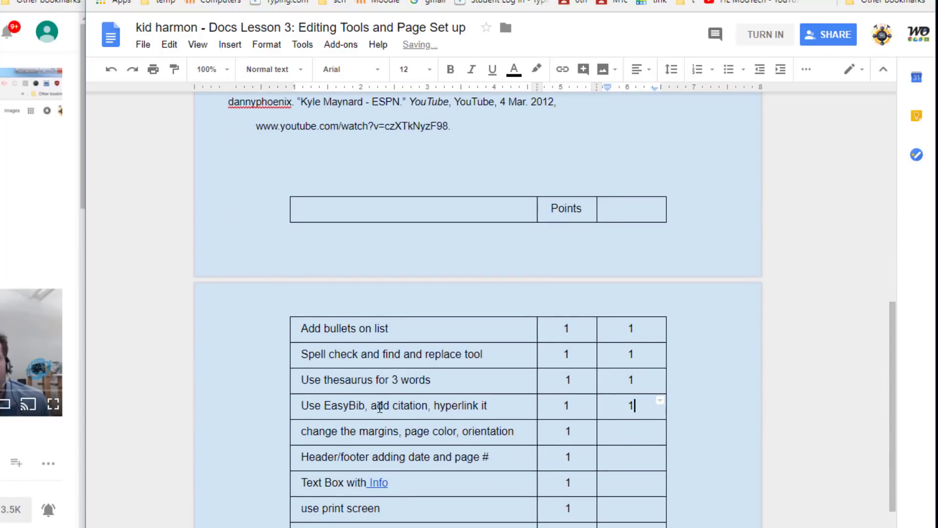
left_click(625, 432)
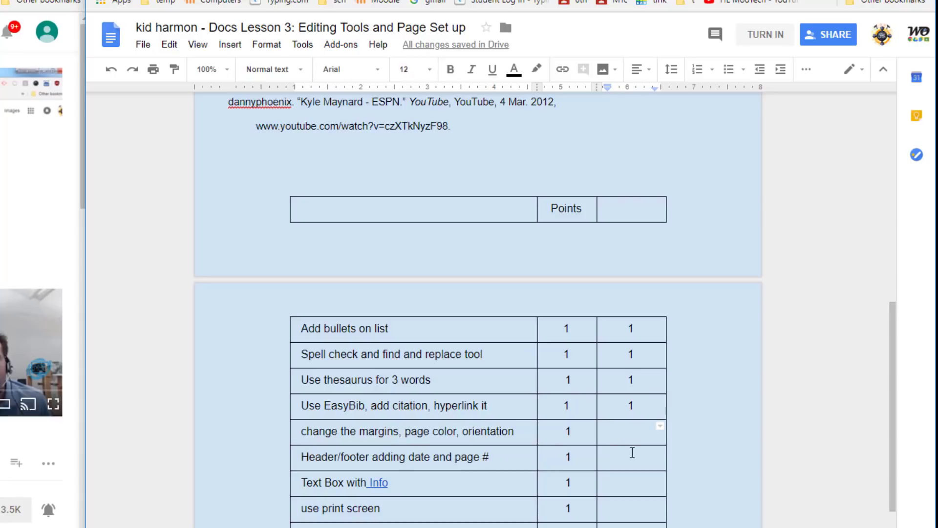
type("1")
left_click(631, 468)
type("1")
key("Down")
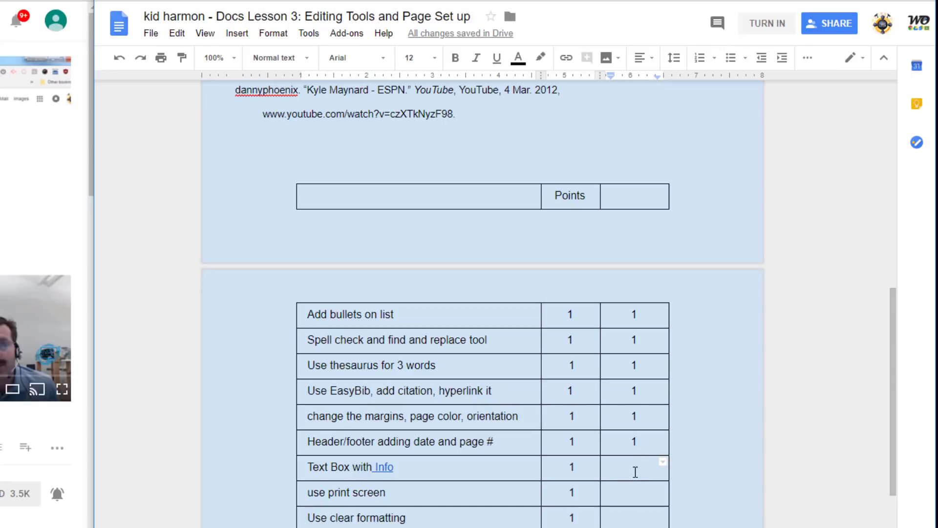
type("1")
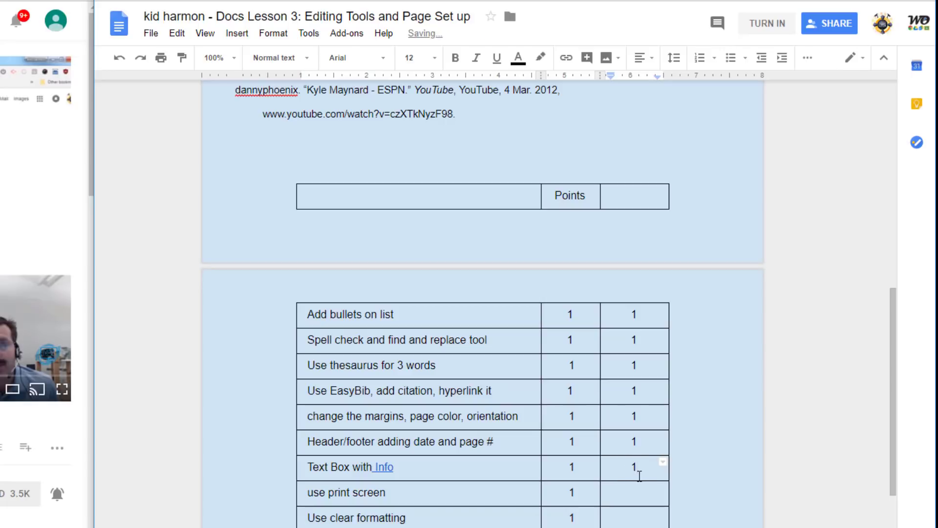
scroll(639, 472, "up", 7)
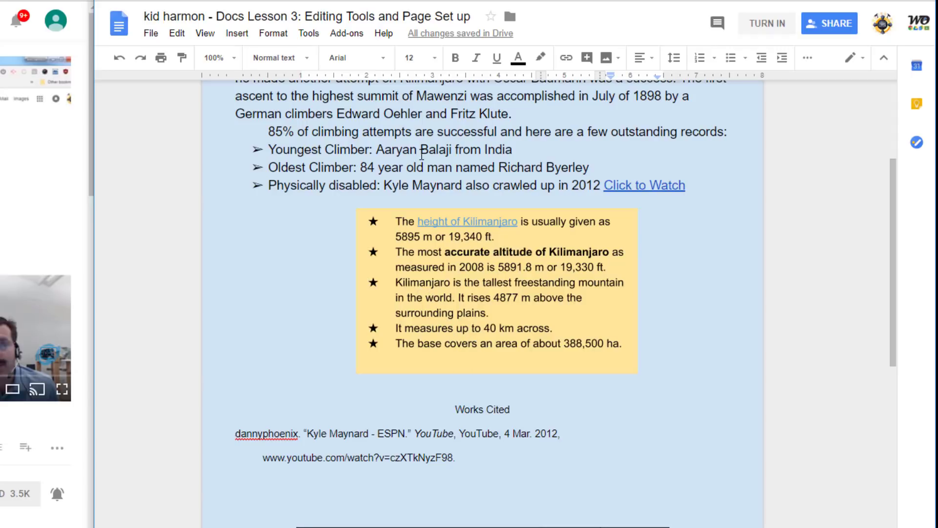
Open EasyBib's Manage Bibliography sidebar and choose Website as the source type
left_click(347, 34)
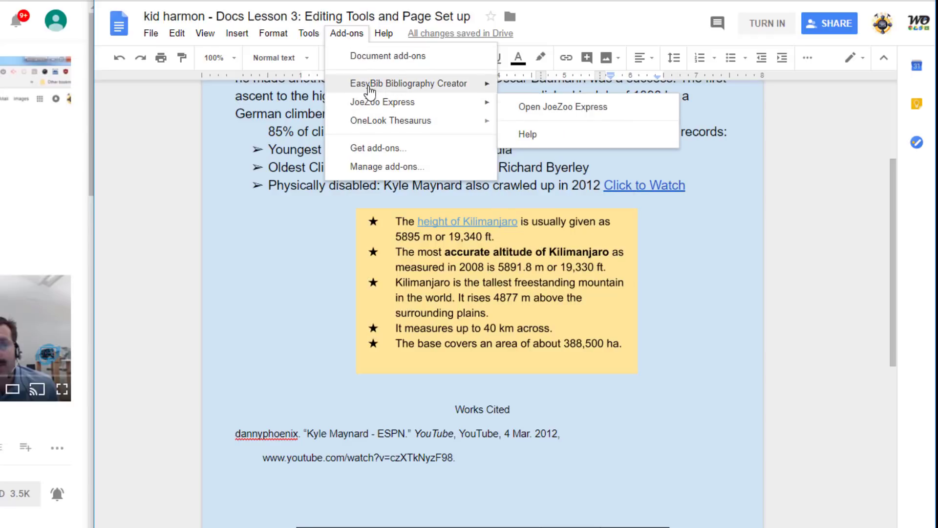
mouse_move(370, 87)
left_click(549, 92)
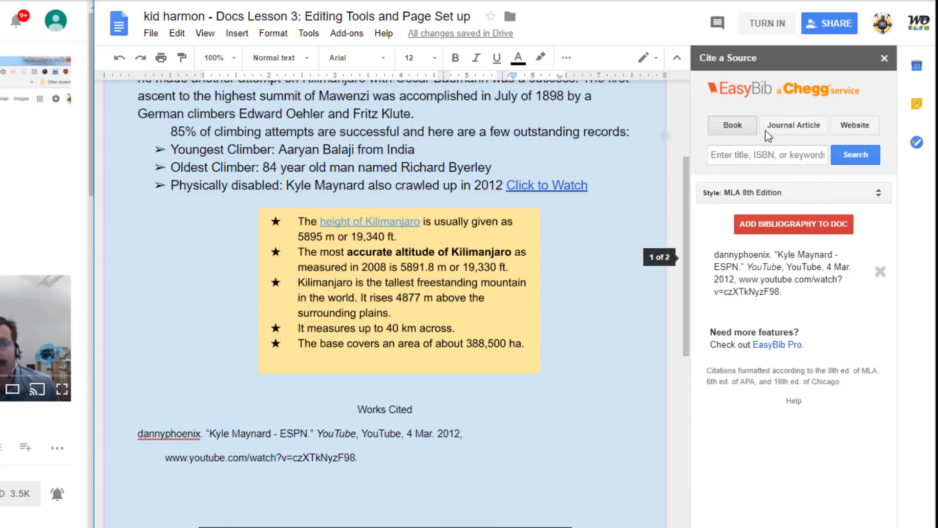
left_click(867, 126)
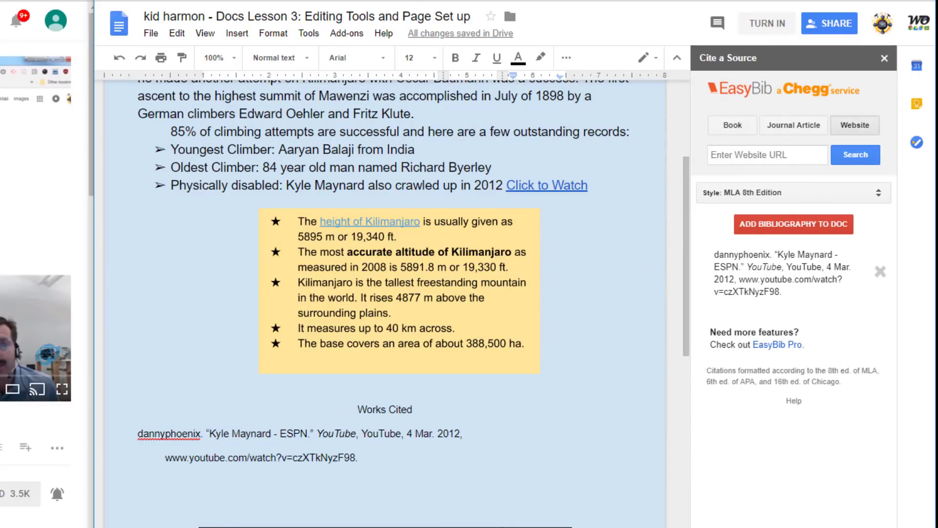
Copy the Kilimanjaro facts web page's address via the KNP Facts page link, then return to the assignment
left_click(415, 1)
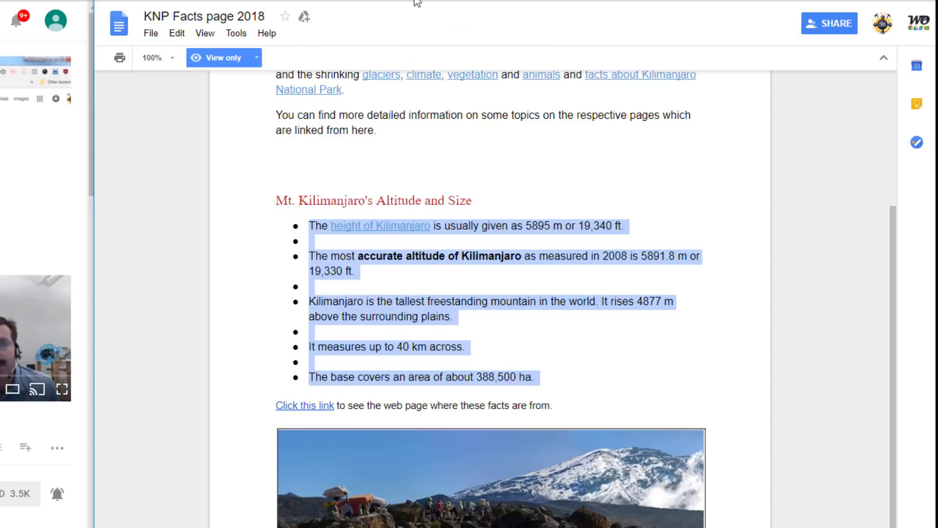
left_click(399, 178)
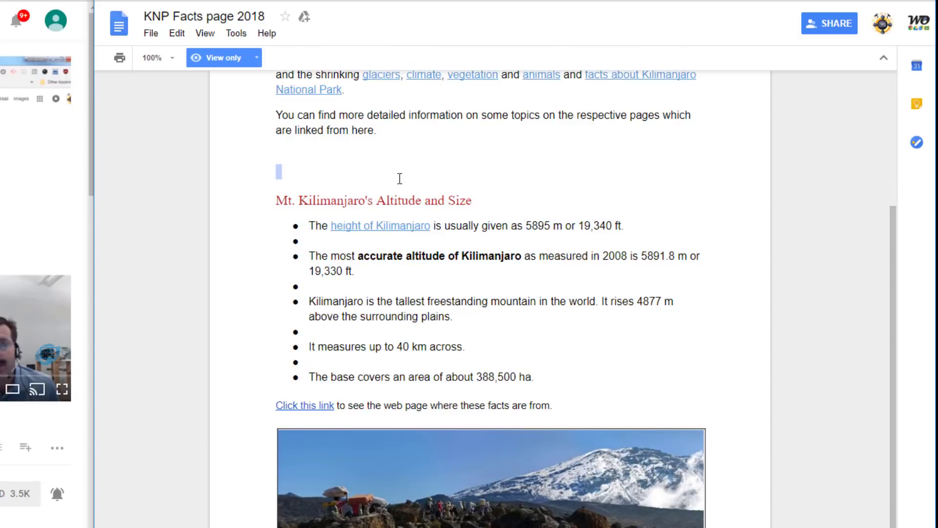
left_click(316, 406)
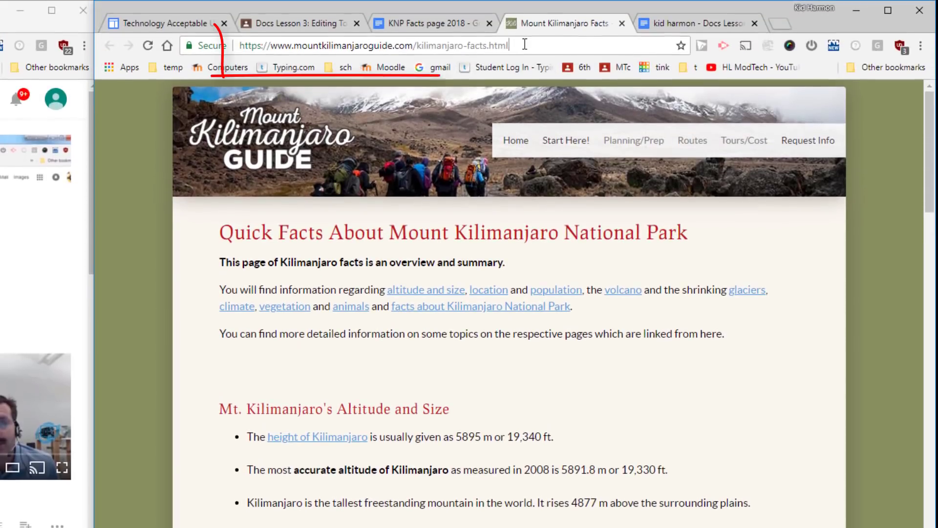
left_click_drag(508, 45, 237, 46)
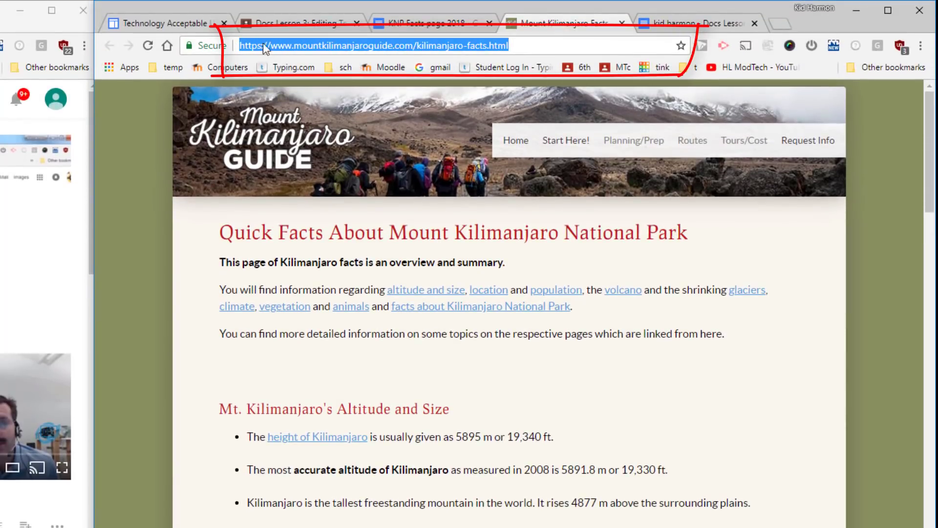
left_click(684, 22)
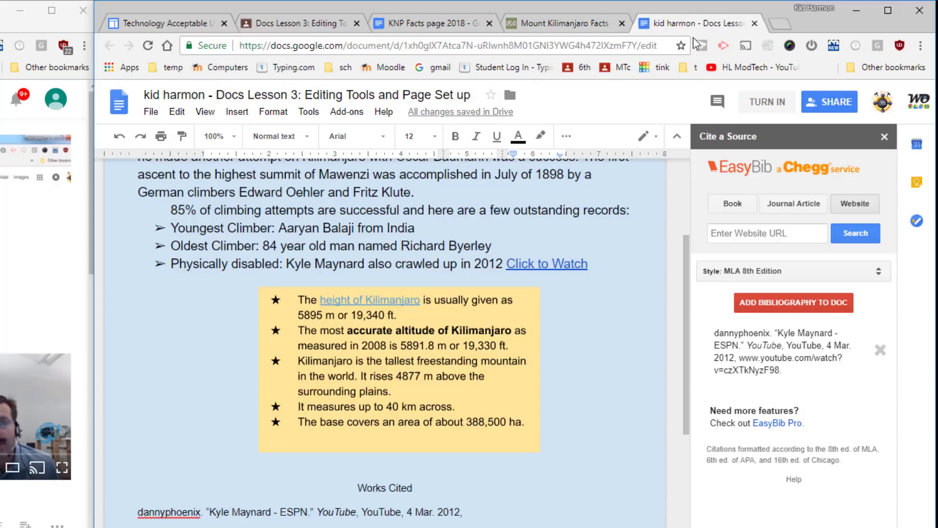
Paste the facts page URL into EasyBib, select the Mount Kilimanjaro Facts result, and add the bibliography
left_click(791, 239)
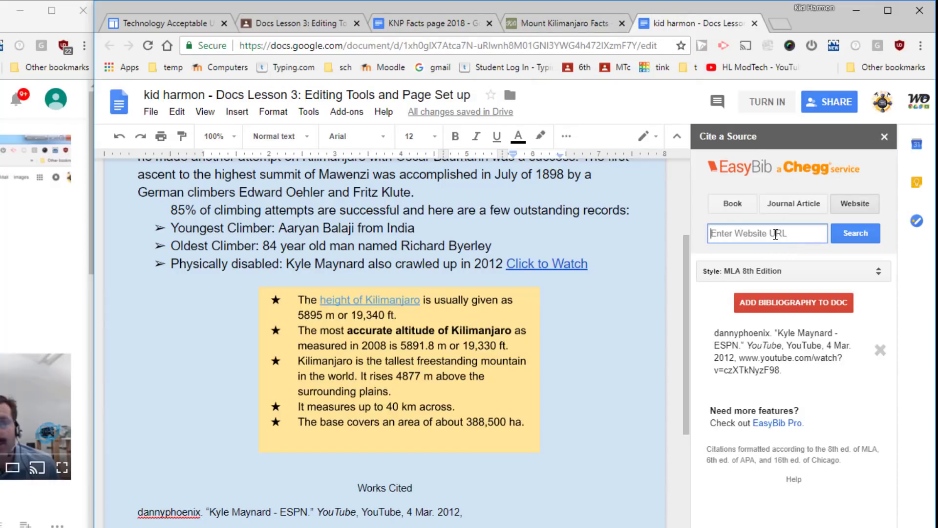
key("ctrl+v")
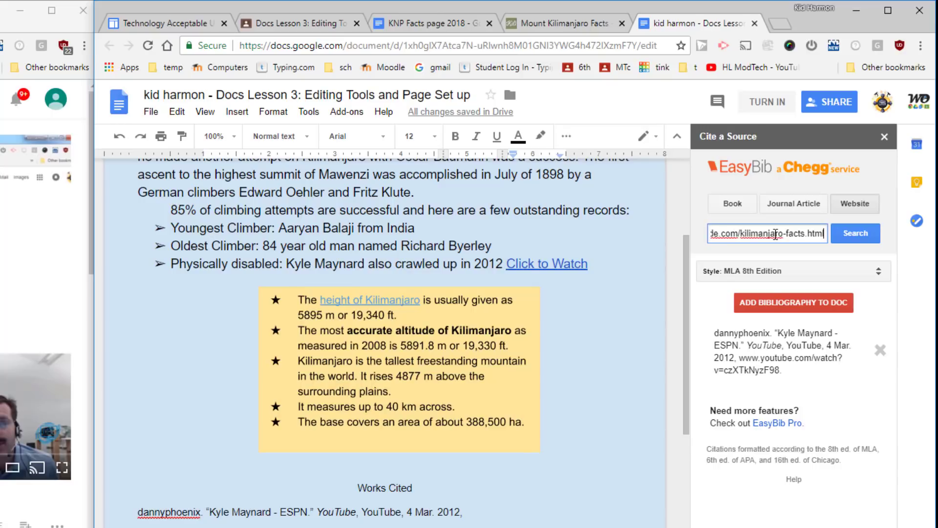
left_click(850, 237)
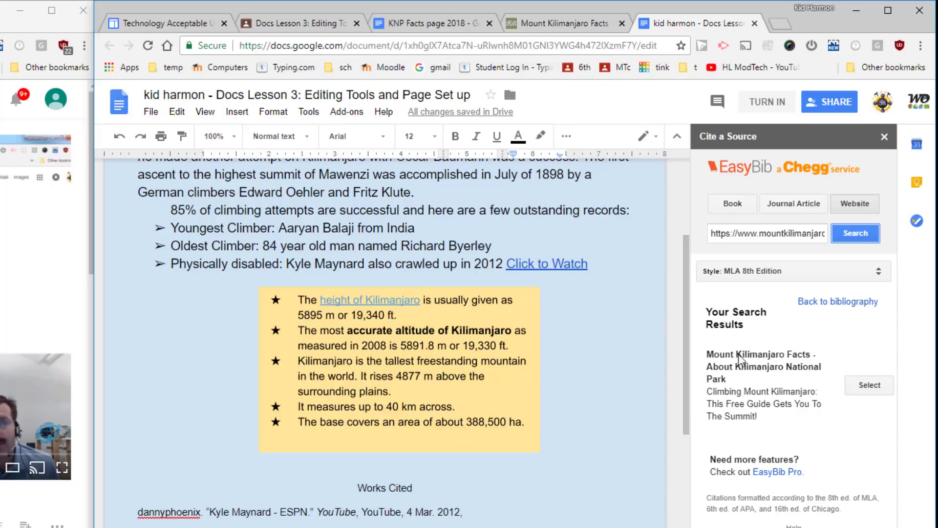
left_click(867, 387)
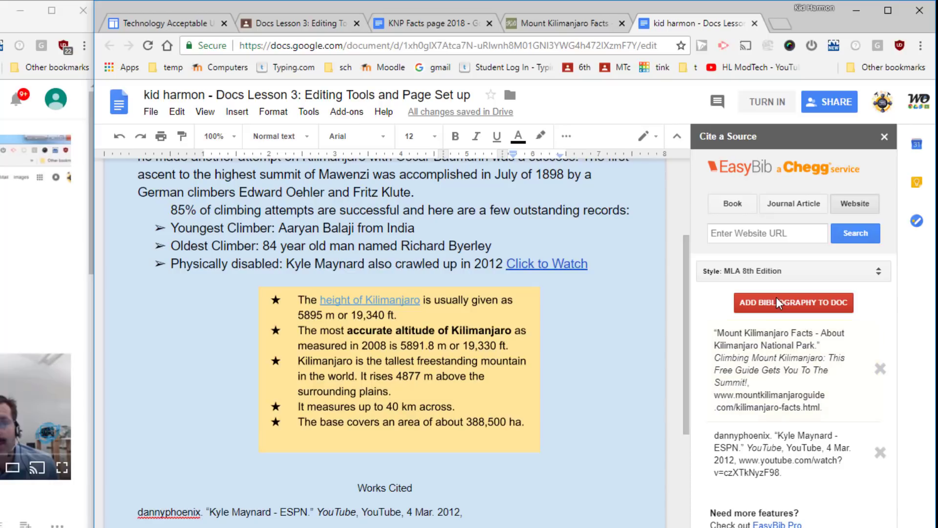
left_click(776, 297)
scroll(523, 496, "down", 5)
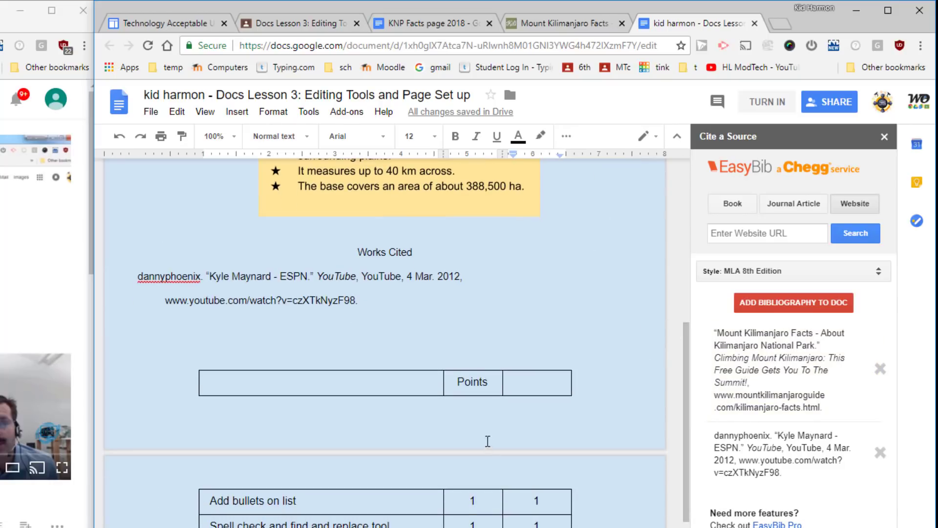
scroll(488, 441, "down", 6)
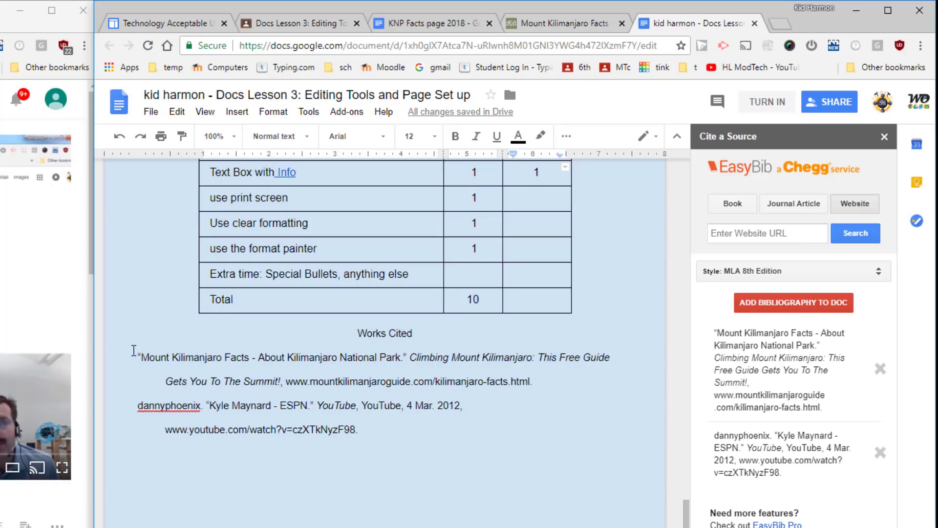
Move the Mount Kilimanjaro Facts citation under the Kyle Maynard entry in the original Works Cited
left_click_drag(549, 384, 134, 362)
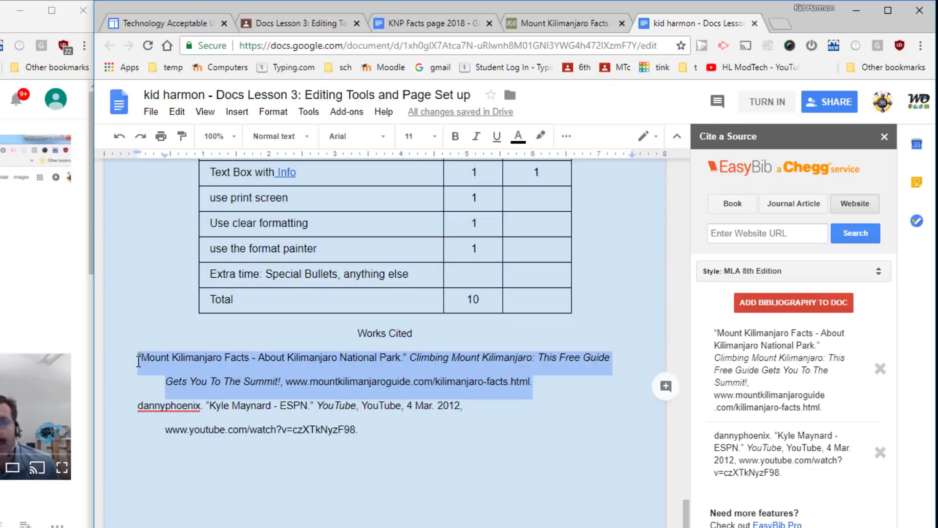
key("BackSpace")
scroll(168, 352, "up", 5)
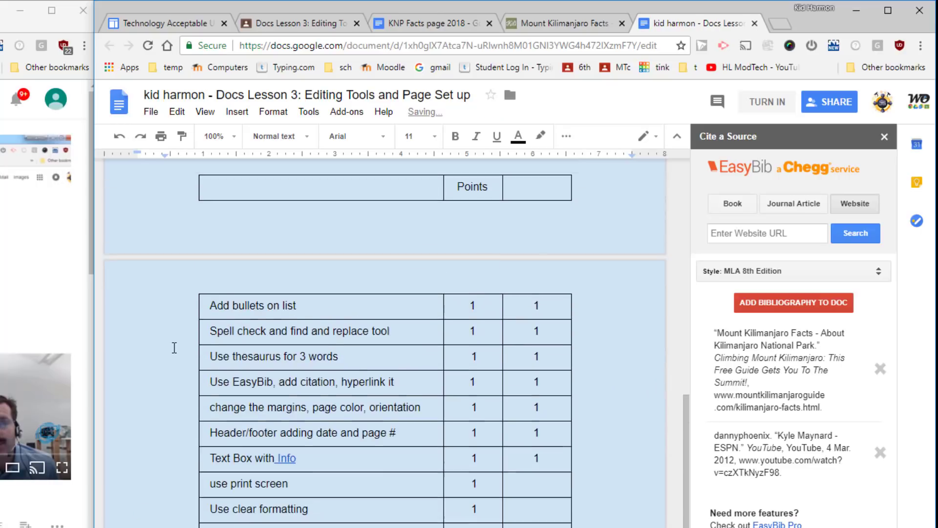
left_click(229, 328)
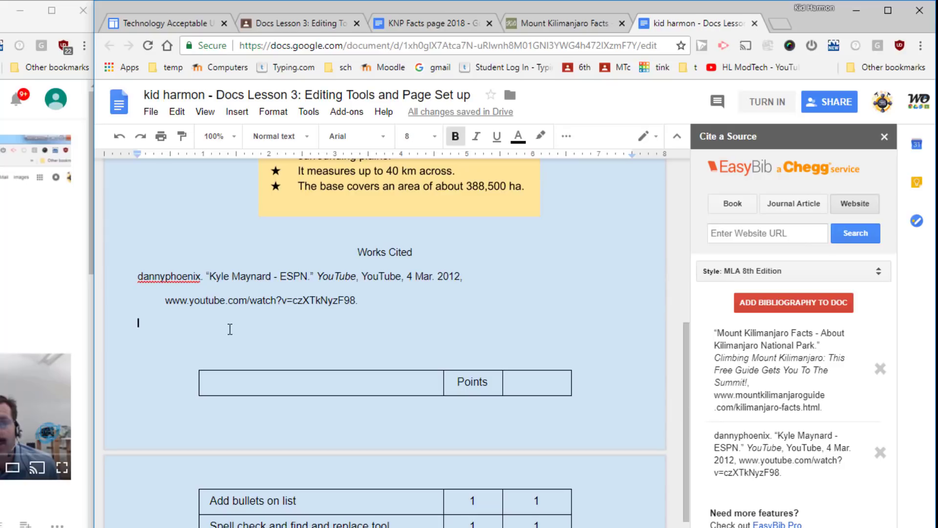
type("\"Mount Kilimanjaro Facts - About Kilimanjaro National Park.\" Climbing Mount Kilimanjaro: This Free Guide Gets You To The Summit!, www.mountkilimanjaroguide.com/kilimanjaro-facts.html.")
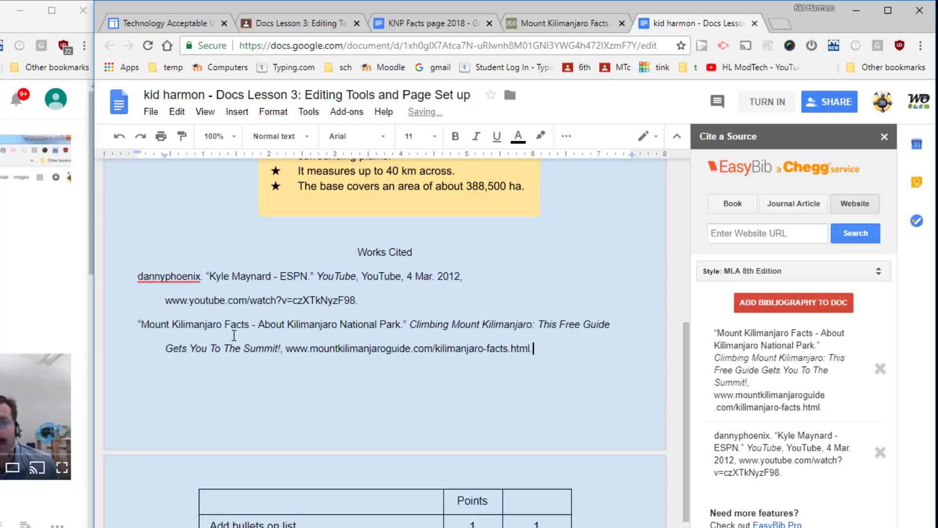
scroll(234, 337, "down", 7)
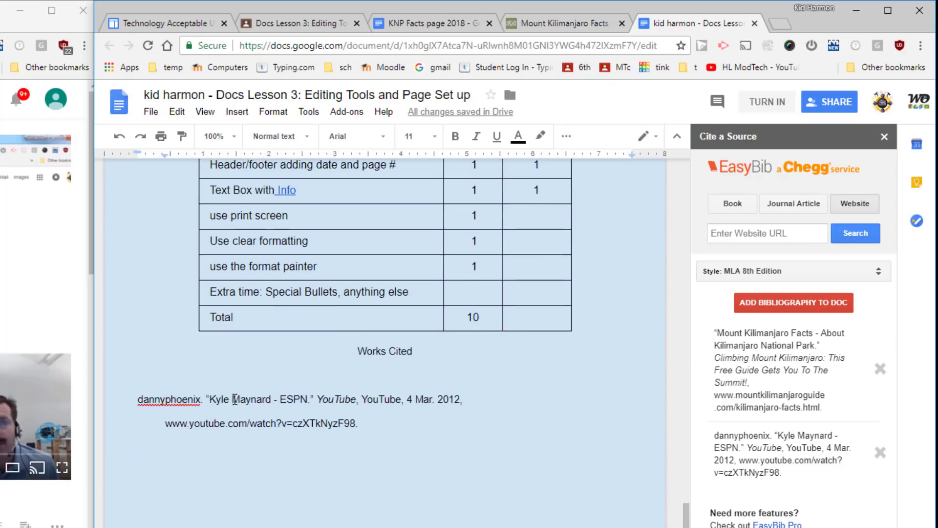
Delete the duplicate Works Cited heading and its entry
left_click_drag(351, 354, 421, 440)
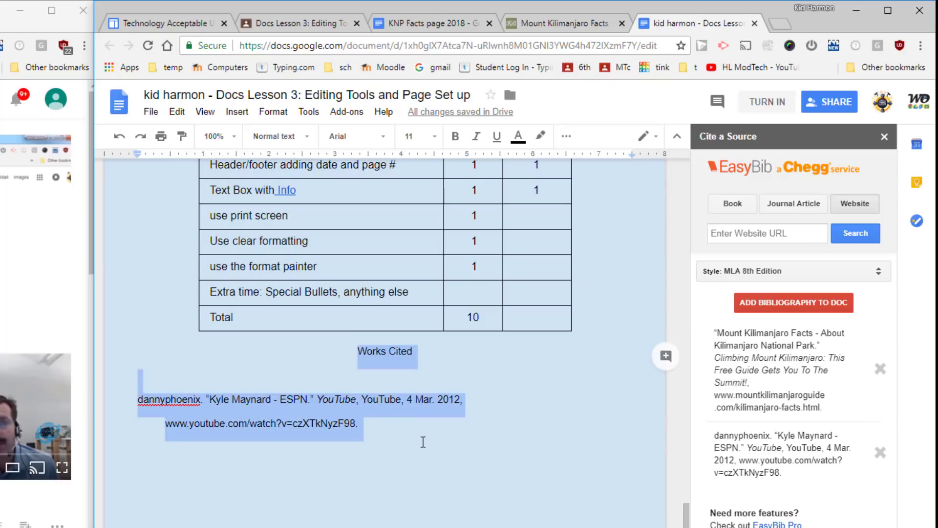
key("BackSpace")
scroll(422, 434, "up", 14)
scroll(423, 433, "down", 1)
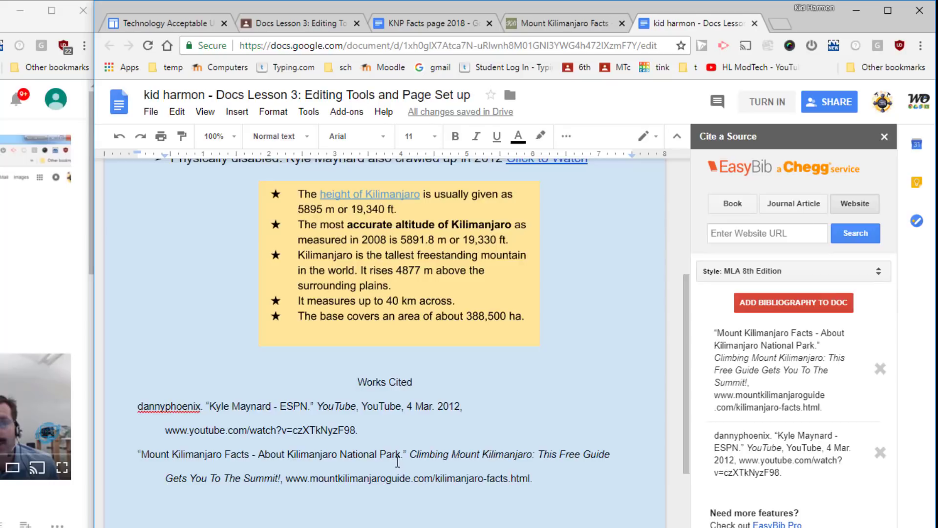
scroll(397, 461, "down", 4)
scroll(347, 387, "down", 4)
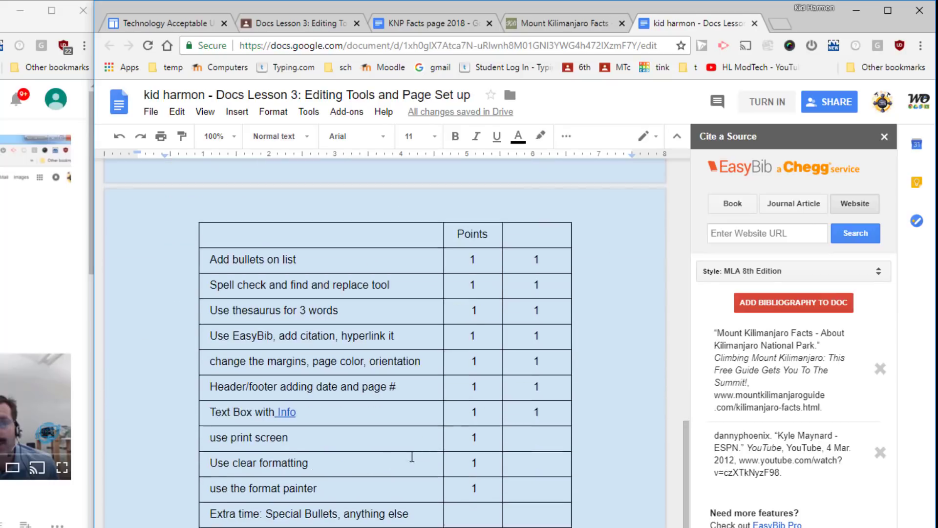
scroll(356, 350, "up", 2)
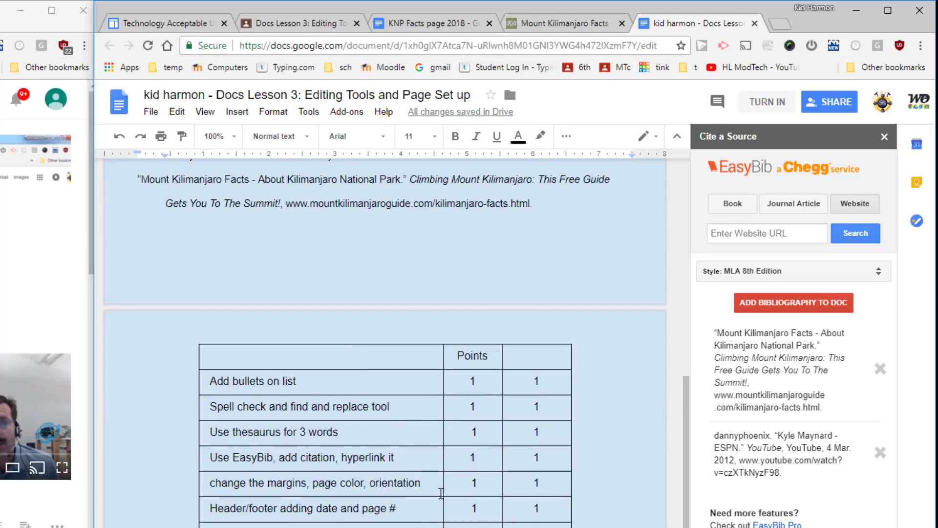
scroll(389, 469, "up", 5)
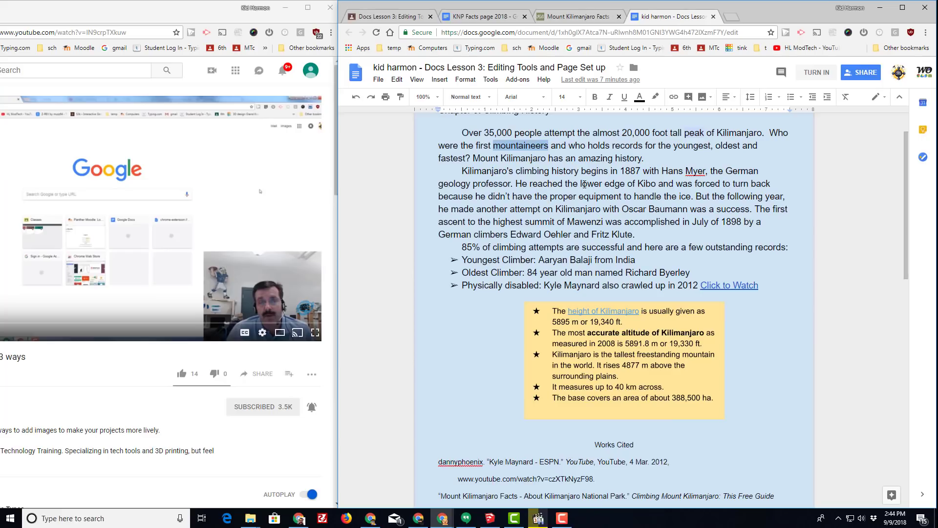
scroll(443, 272, "down", 8)
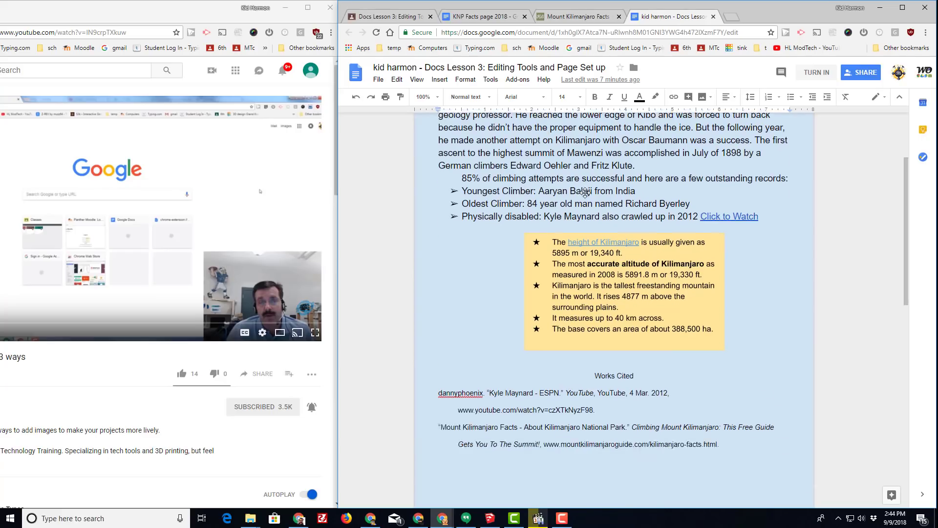
Append '- Nimbus' to the rubric's 'use print screen' row
scroll(586, 193, "down", 1)
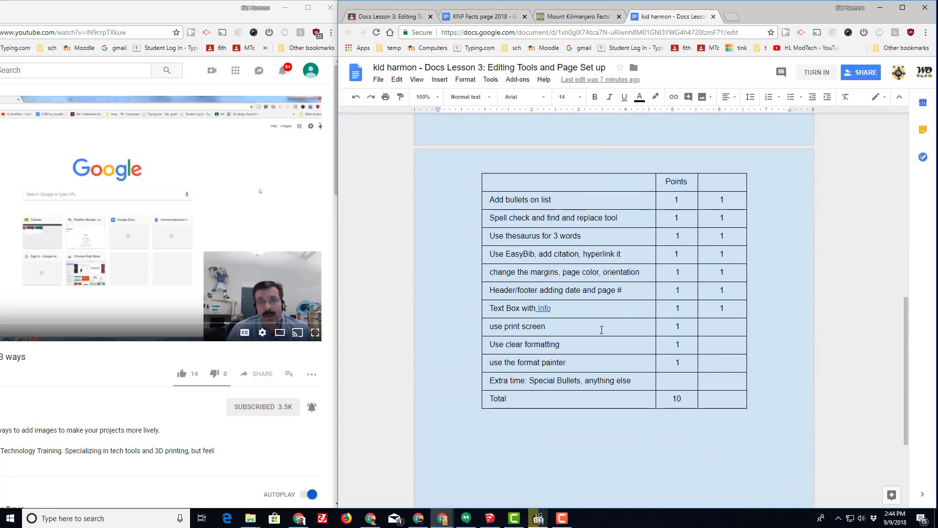
double_click(569, 327)
left_click(559, 326)
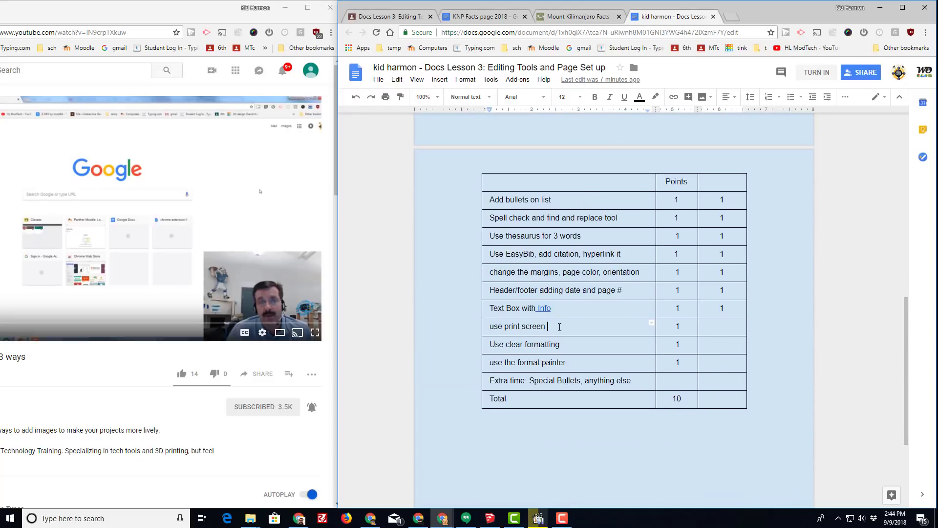
type("- Nimbus")
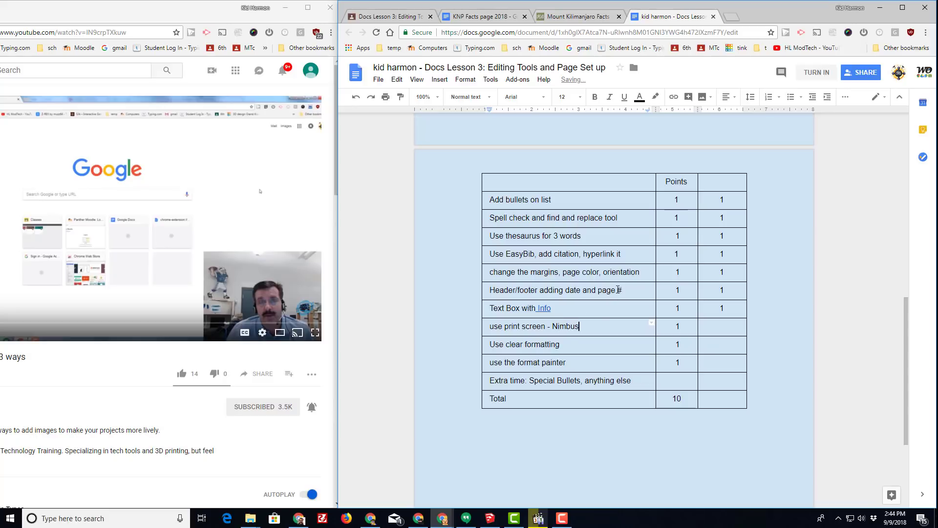
scroll(605, 252, "up", 10)
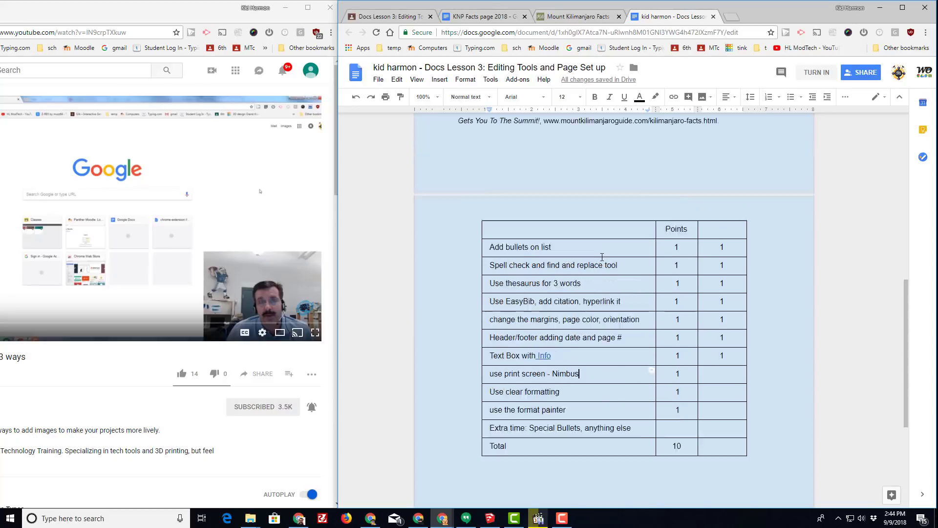
scroll(605, 252, "up", 1)
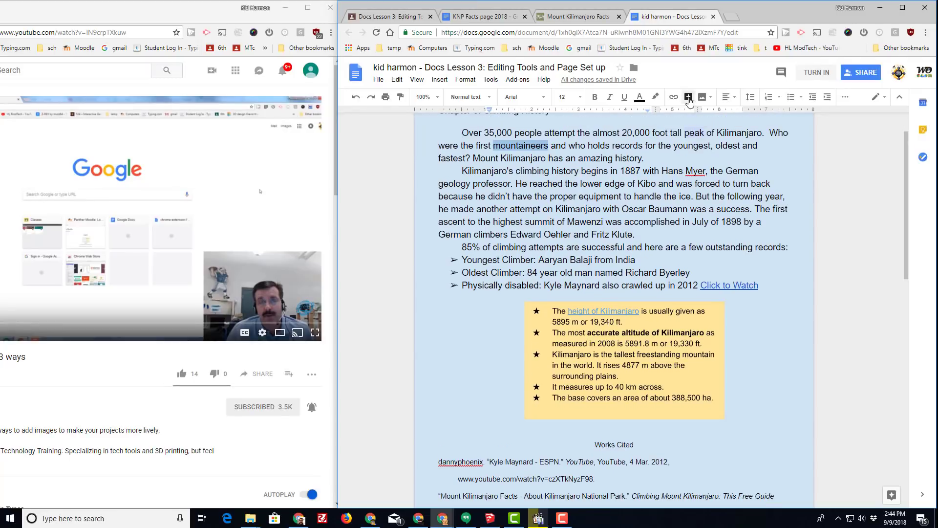
left_click(735, 18)
Search the Chrome Web Store for 'nimbus', add Nimbus Screenshot & Screen Video Recorder, and close its welcome tab
left_click(359, 49)
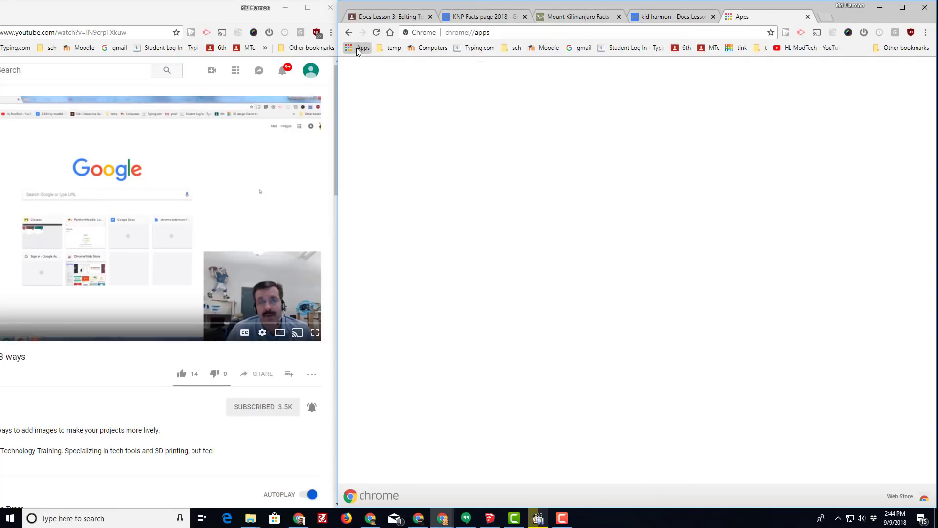
left_click(432, 166)
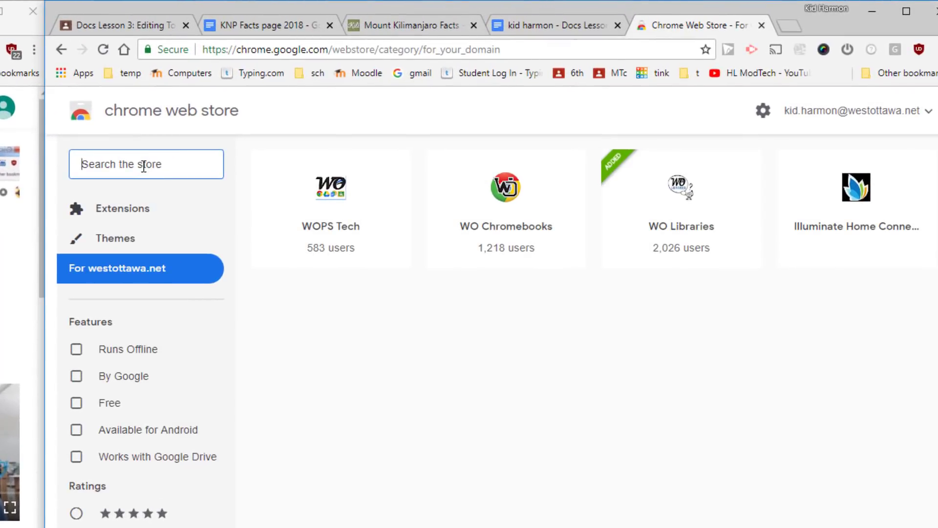
type("nimbus")
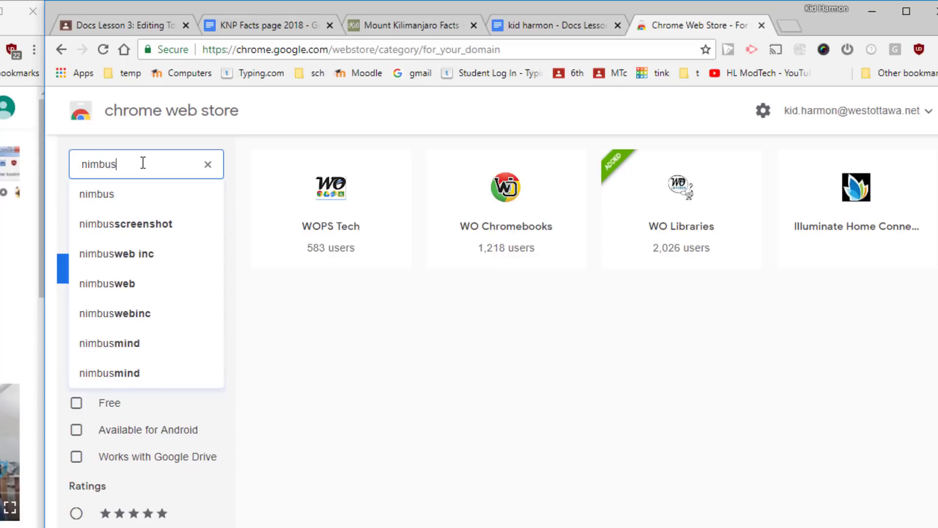
key("Return")
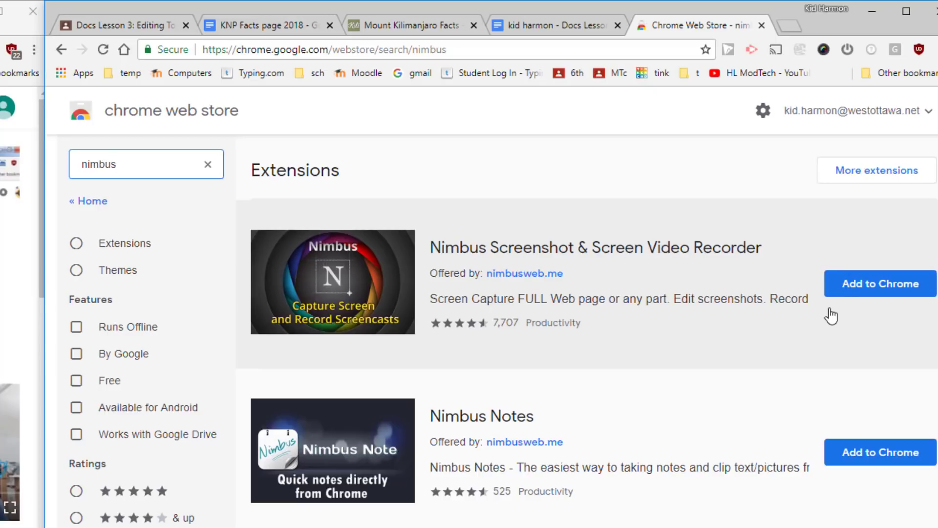
left_click(861, 289)
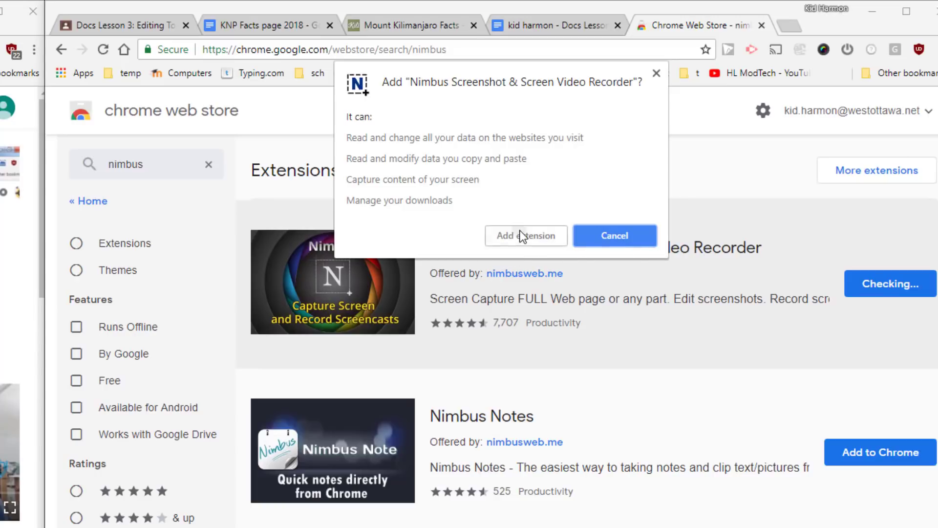
left_click(523, 235)
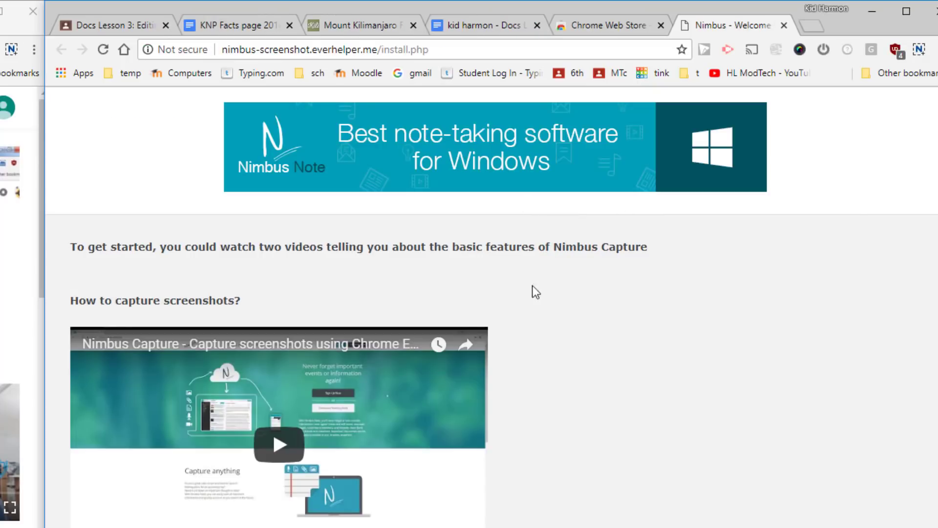
left_click(784, 25)
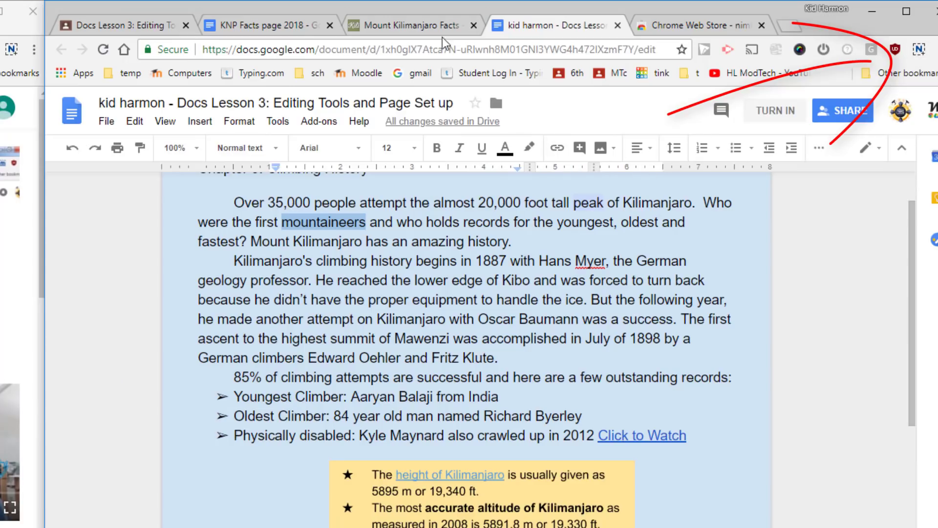
Switch to the KNP Facts page 2018 document and bring up Nimbus Capture's screenshot options
left_click(273, 24)
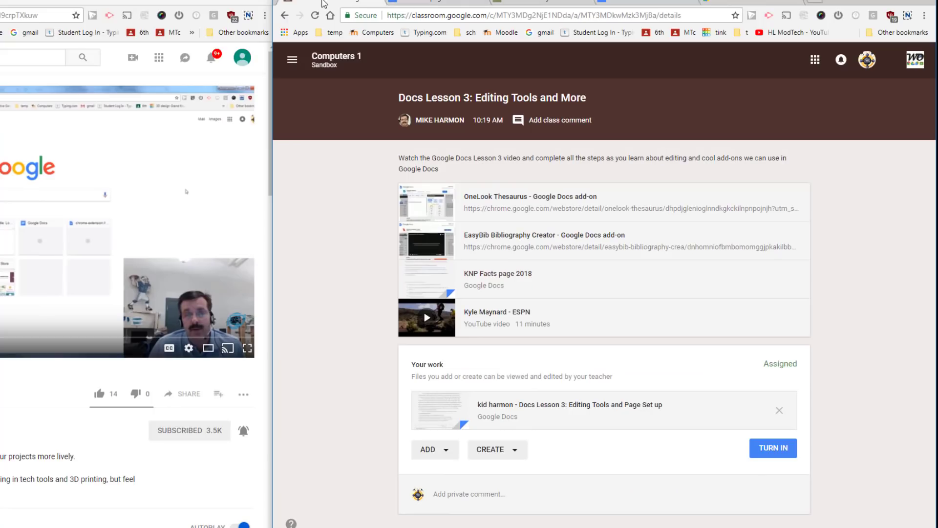
left_click(439, 4)
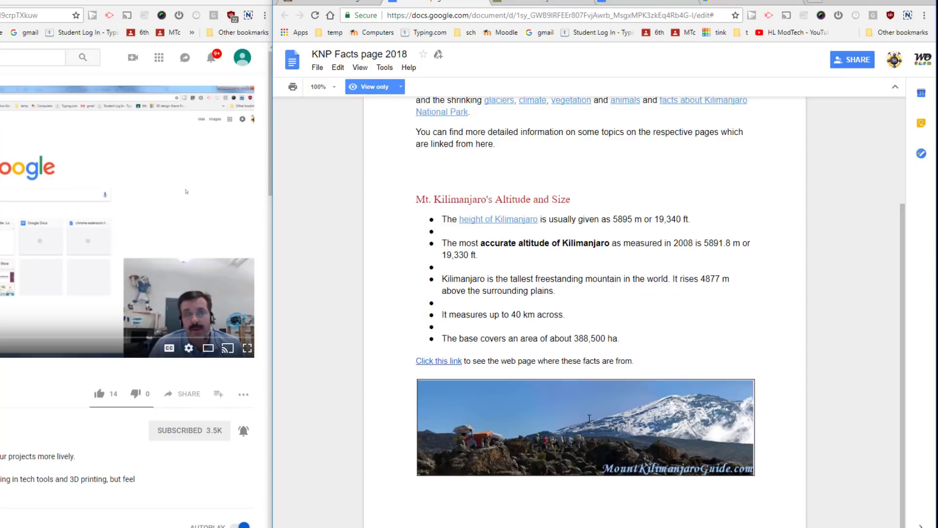
left_click(908, 16)
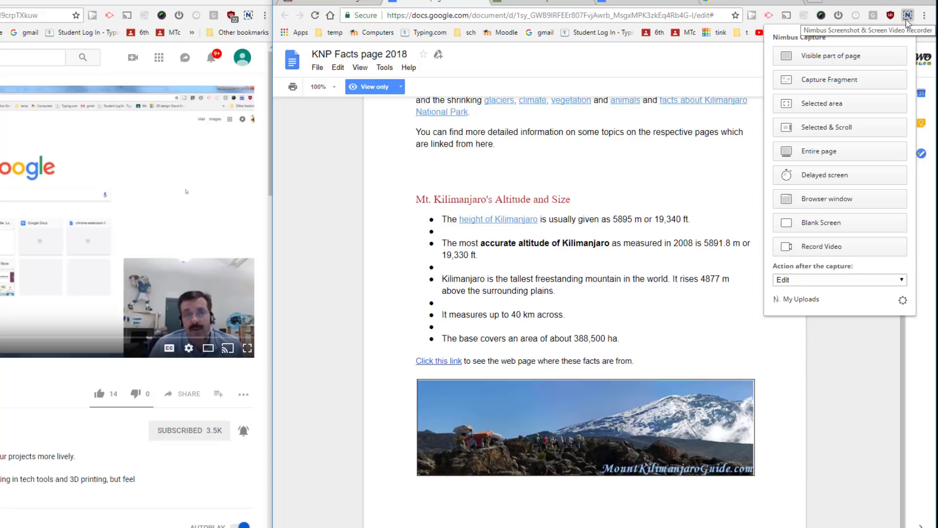
Capture the Kilimanjaro panorama as a 559 x 133 selected-area screenshot and save the PNG to Downloads
left_click(907, 17)
left_click(907, 18)
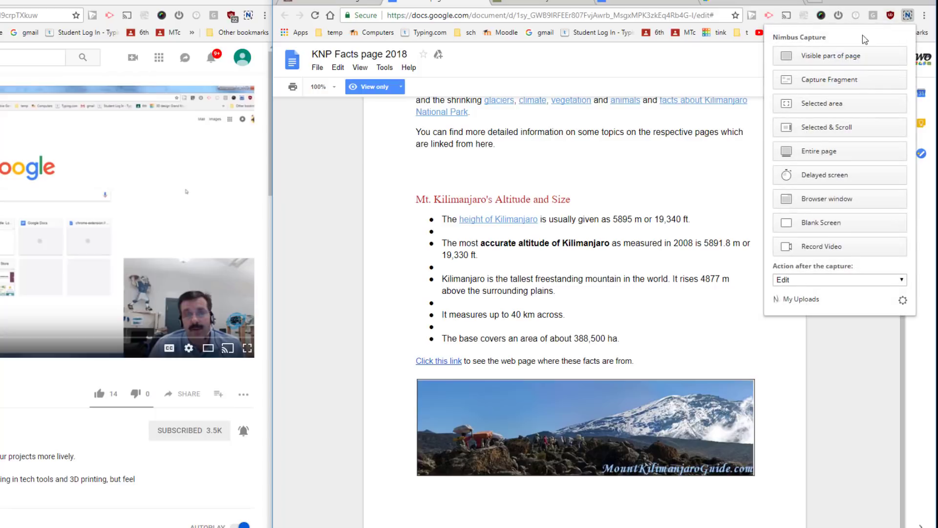
left_click(825, 108)
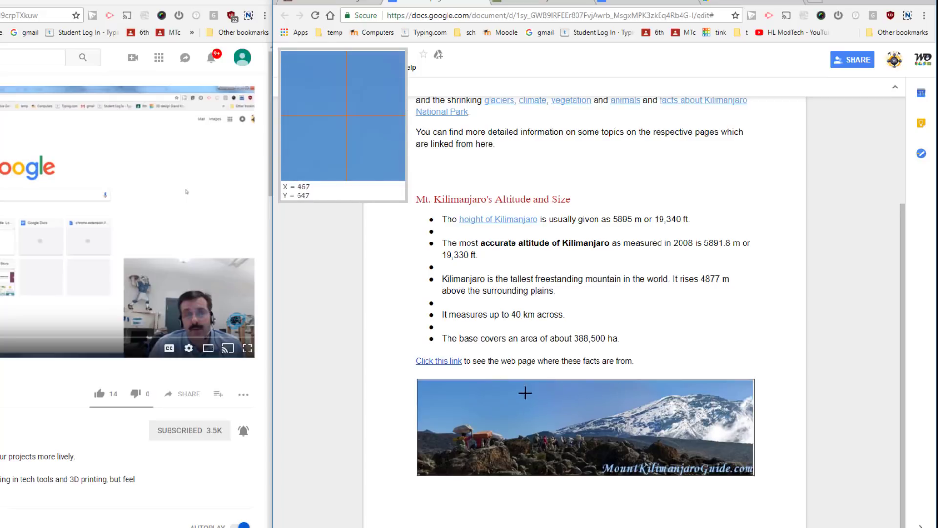
left_click_drag(448, 387, 747, 462)
mouse_move(748, 462)
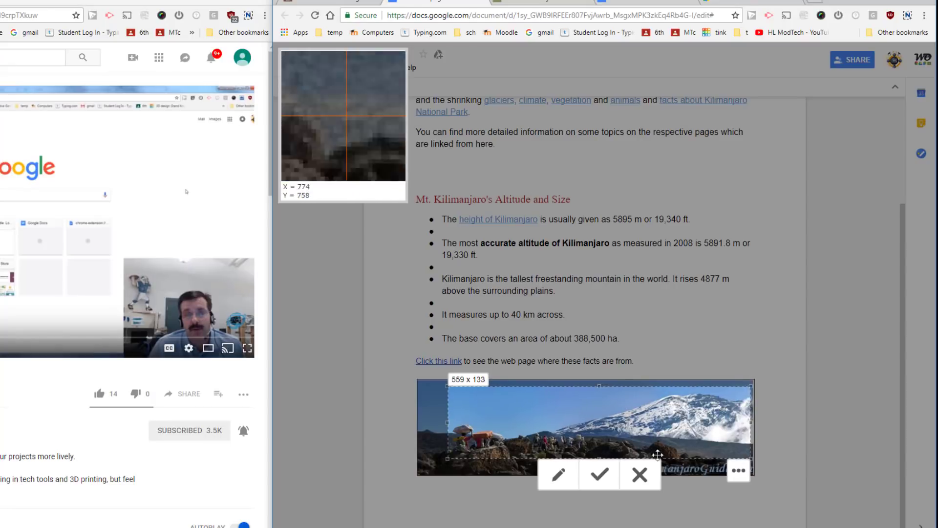
left_click(600, 476)
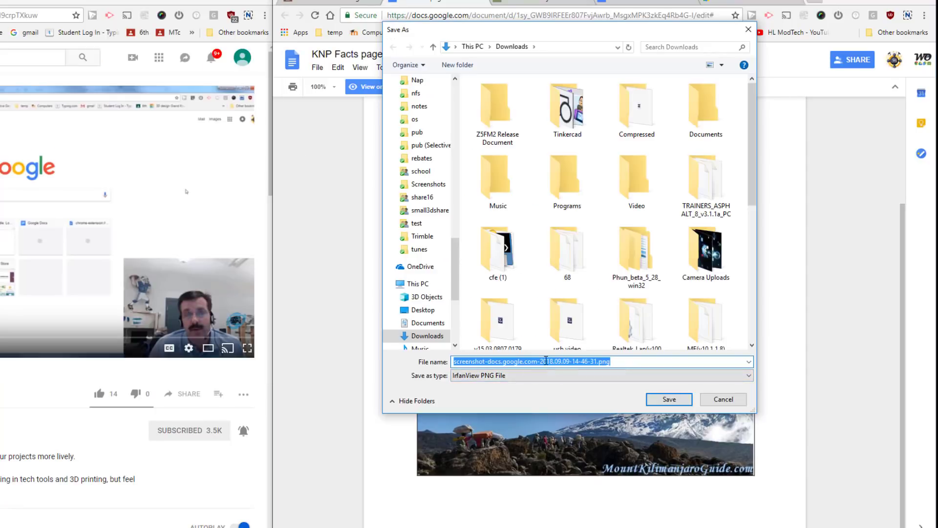
left_click(652, 397)
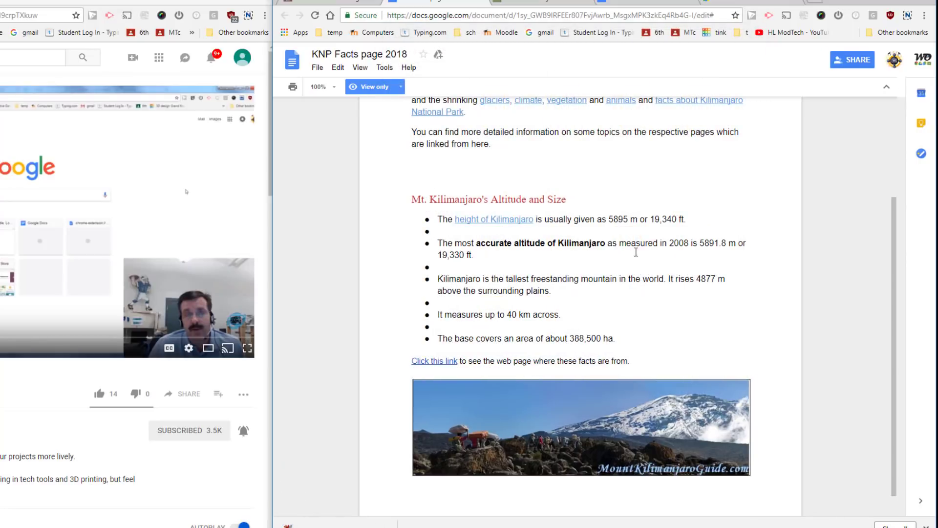
Upload the Kilimanjaro screenshot PNG from Downloads into the Lesson 3 rubric's 'use print screen - Nimbus' row
left_click(634, 2)
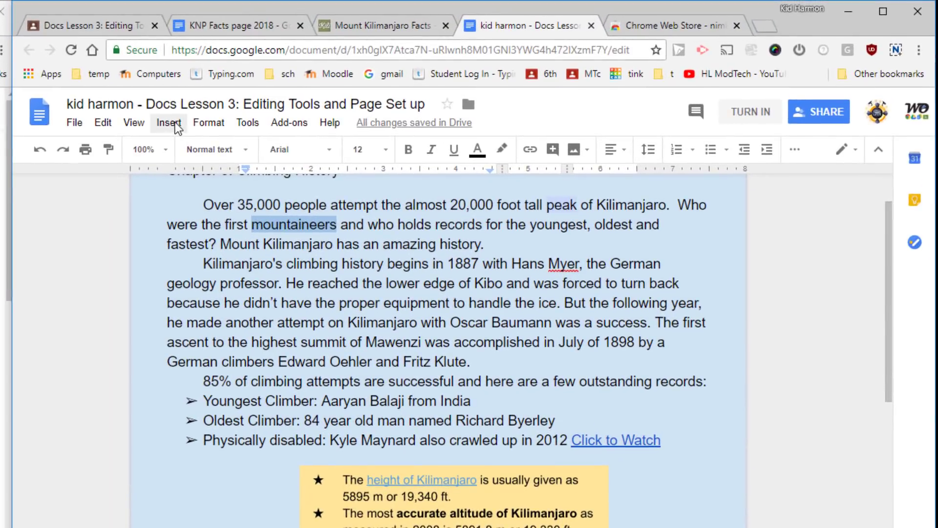
left_click(175, 122)
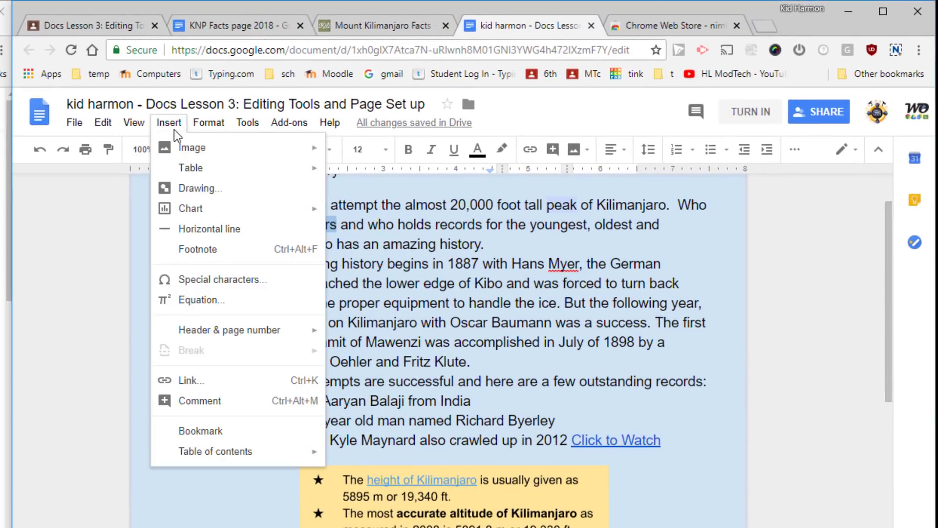
mouse_move(313, 149)
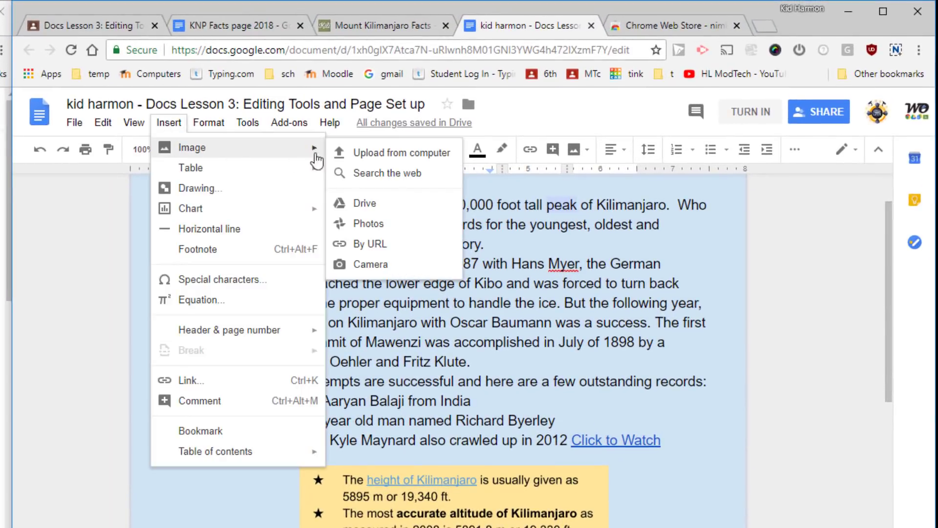
left_click(387, 158)
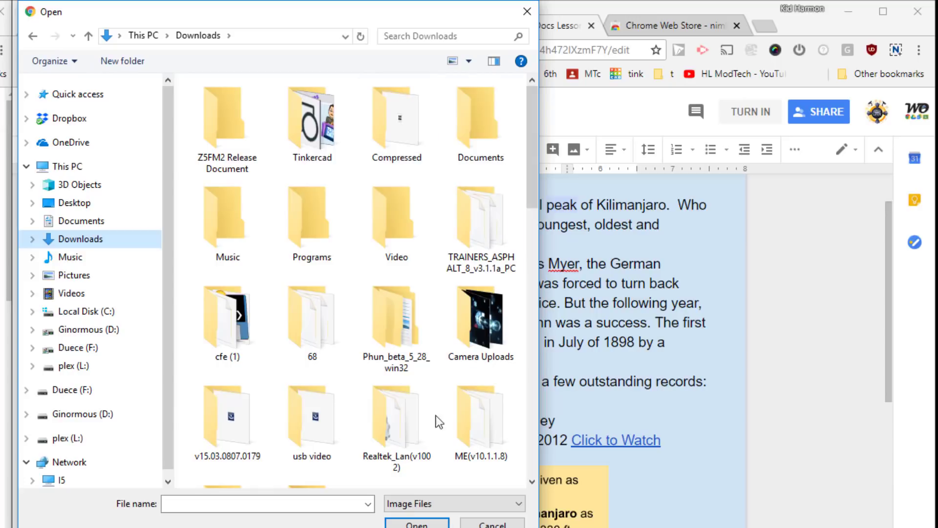
left_click_drag(533, 157, 538, 224)
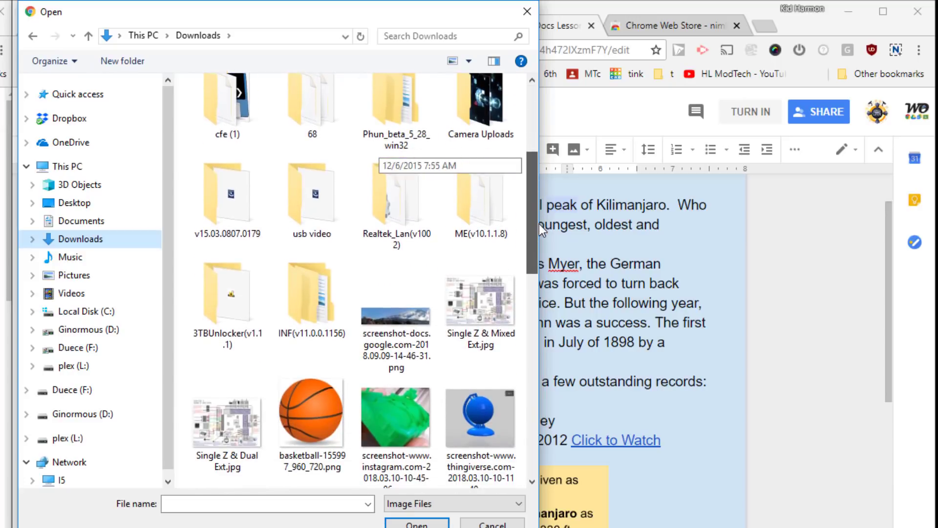
left_click(365, 321)
left_click(417, 523)
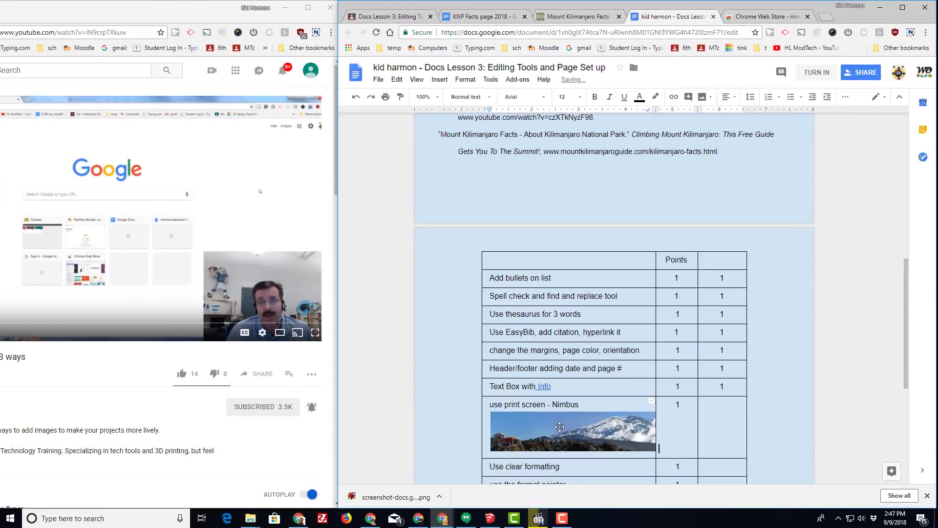
left_click(560, 427)
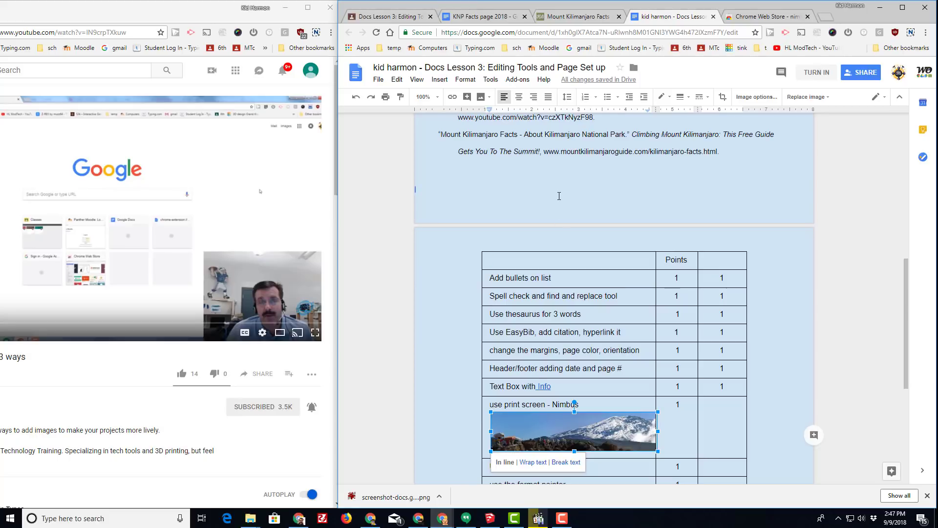
Move the mountain photo out of the rubric table up above Works Cited, shifting the yellow facts box left
left_click_drag(559, 196, 557, 199)
scroll(544, 244, "up", 3)
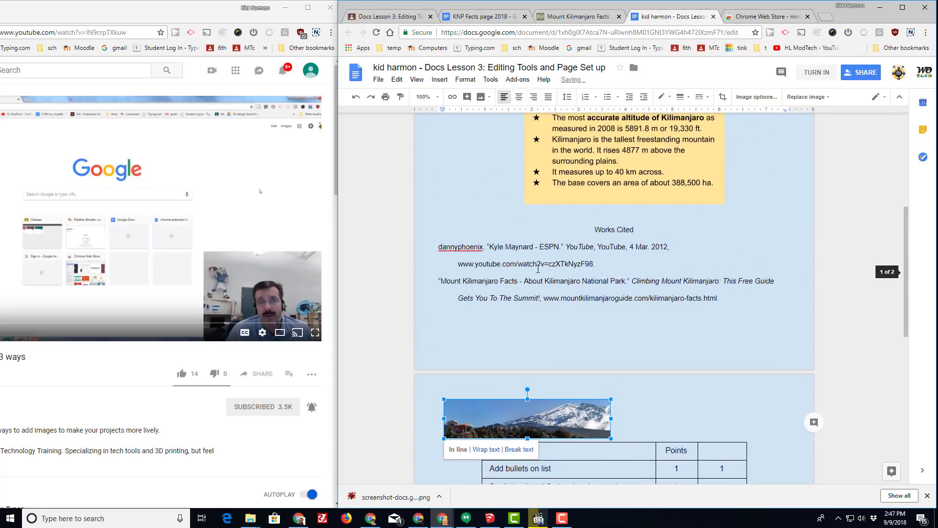
scroll(493, 370, "up", 2)
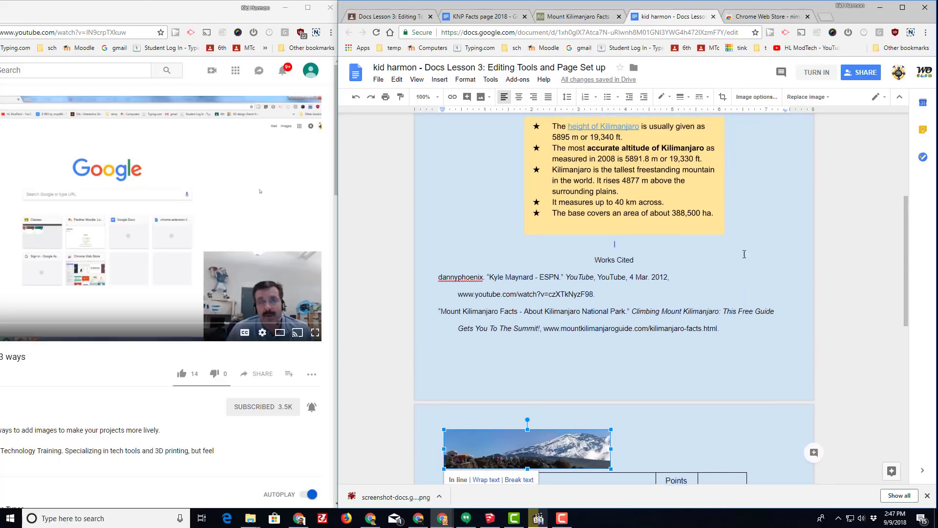
left_click_drag(616, 282, 616, 282)
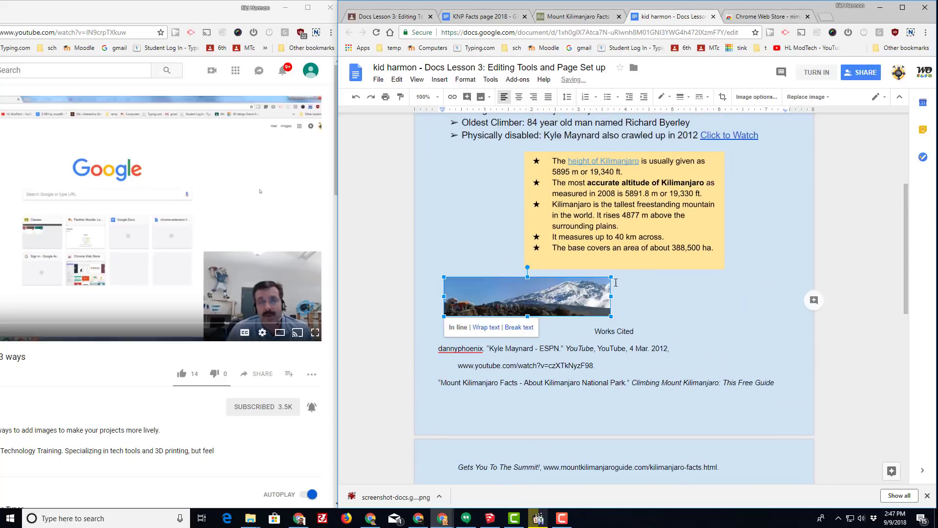
left_click(598, 220)
left_click_drag(635, 202, 556, 198)
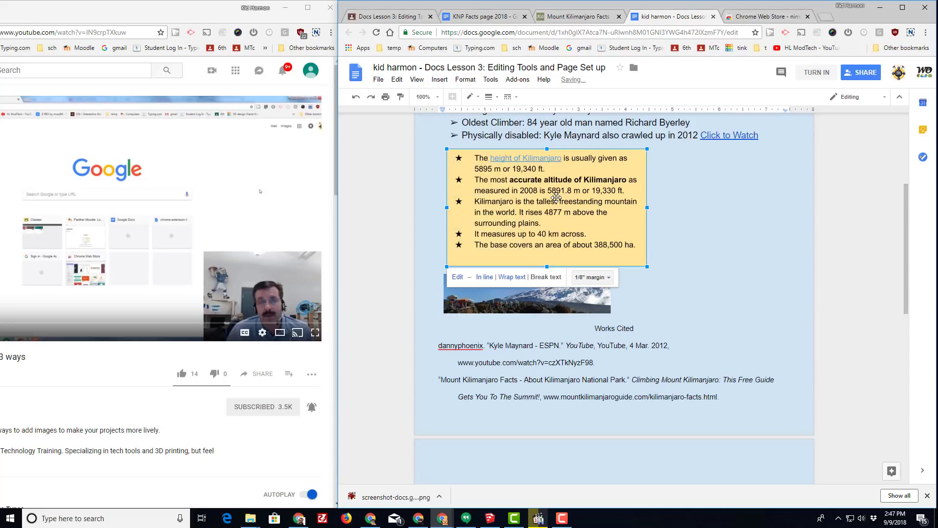
left_click(498, 297)
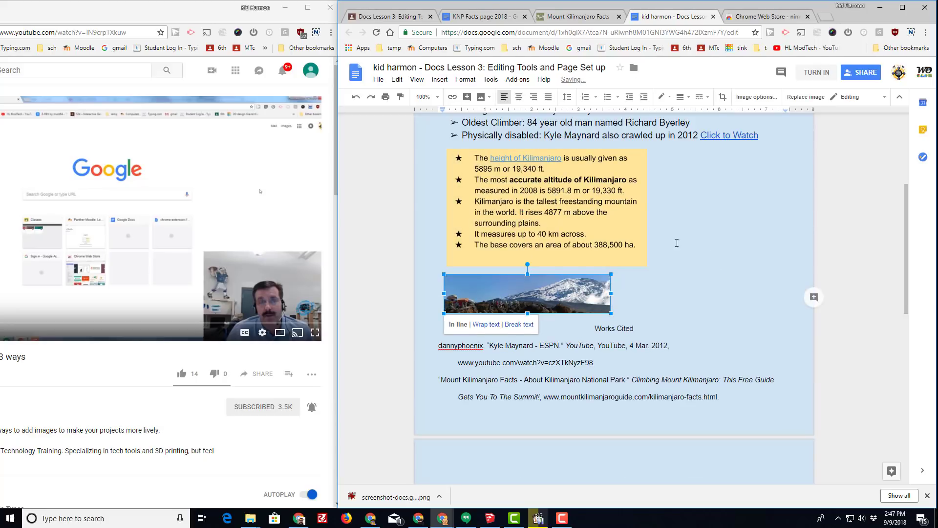
left_click(491, 203)
left_click(494, 297)
Set text wrapping on the photo and facts box, placing the photo beside the facts box
left_click(486, 324)
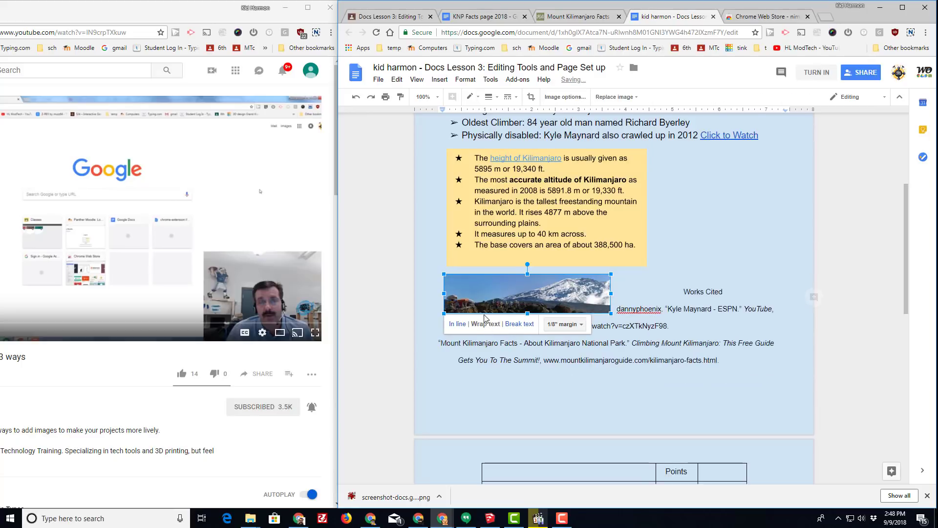
left_click_drag(485, 308, 678, 212)
left_click(576, 238)
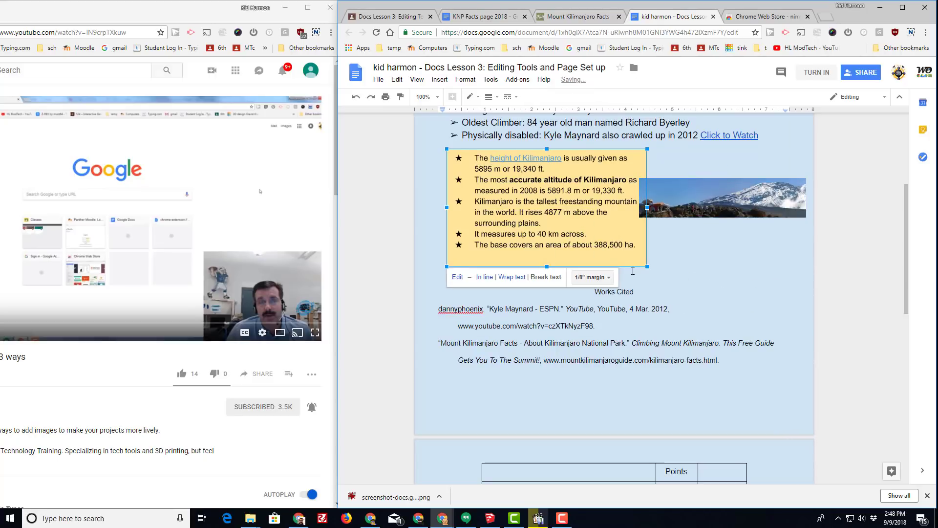
left_click(503, 276)
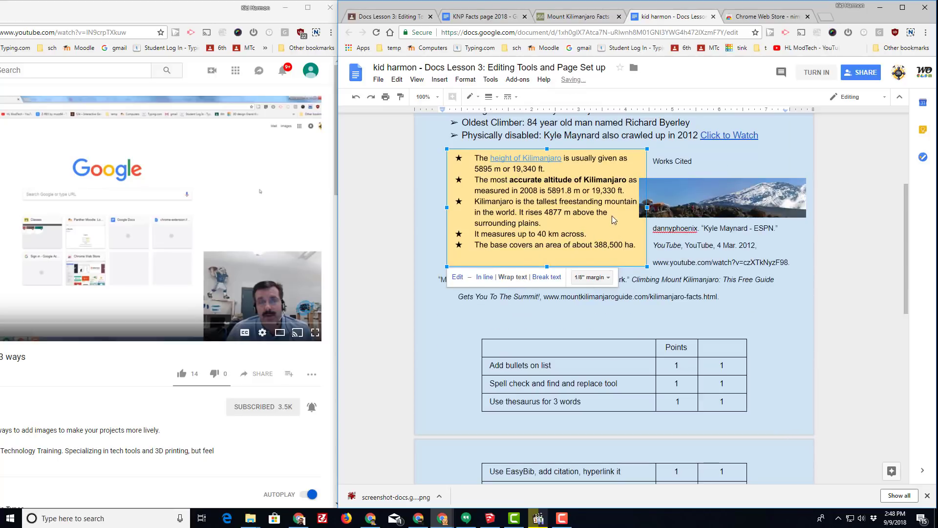
left_click_drag(613, 215, 602, 221)
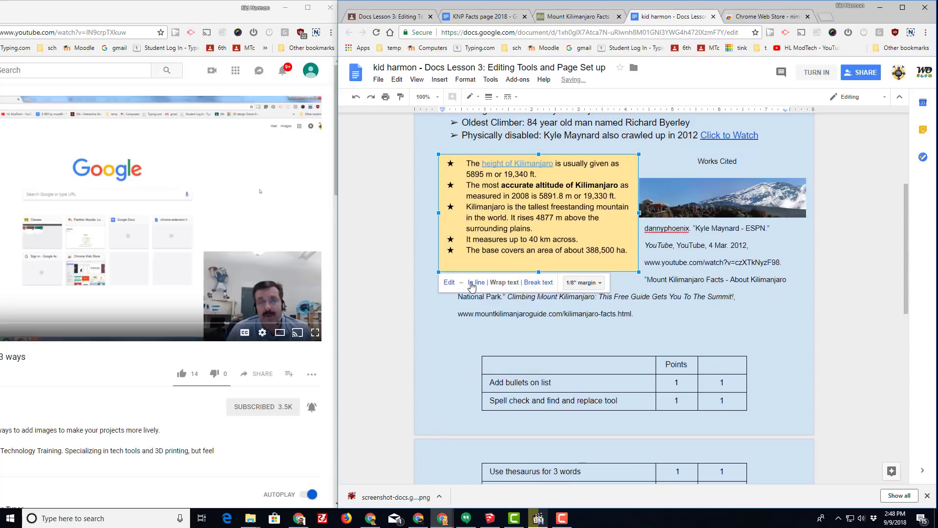
left_click(527, 284)
left_click_drag(564, 217, 560, 210)
Resize the photo narrower and taller, align it beside the facts box, and return the caret to Works Cited
left_click(782, 205)
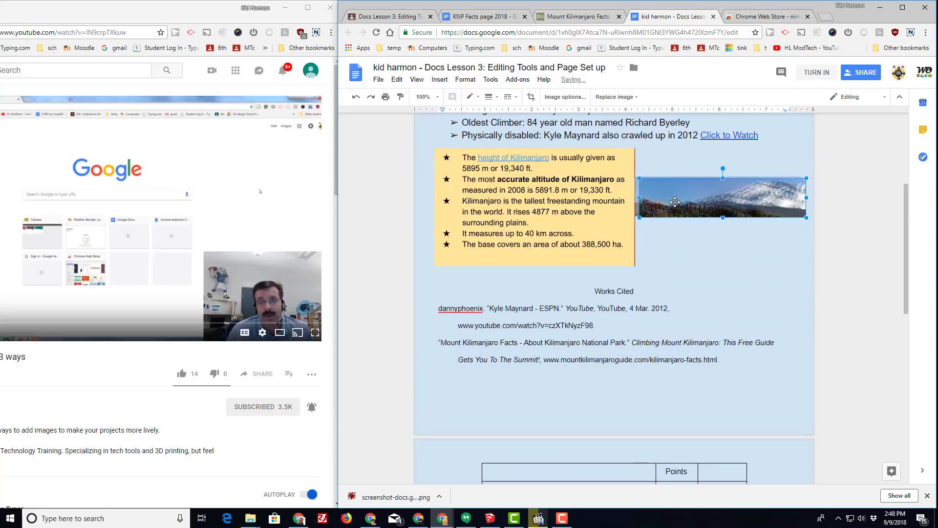
left_click_drag(802, 195, 766, 197)
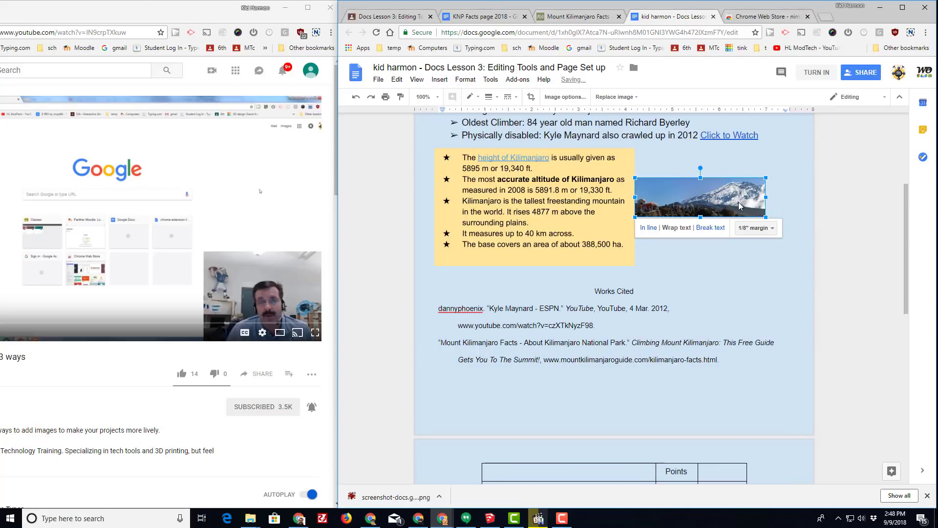
left_click_drag(703, 219, 706, 249)
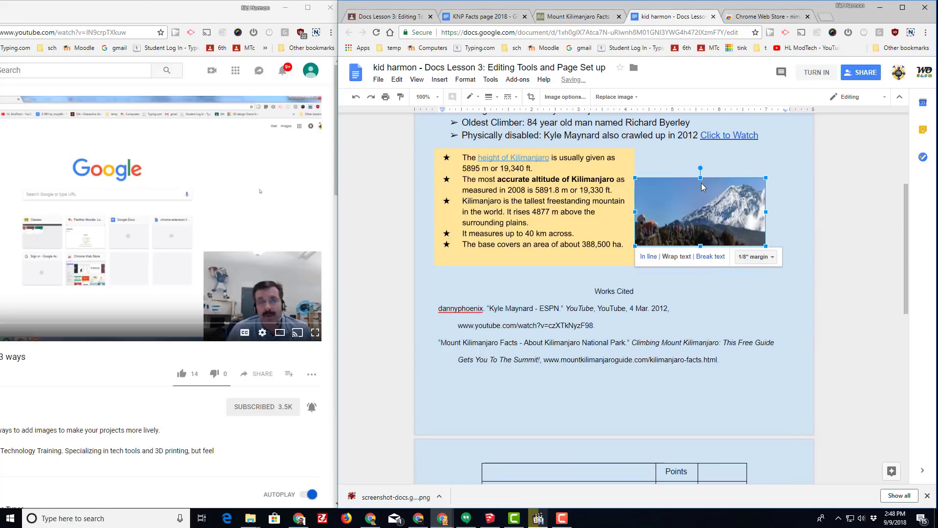
left_click_drag(700, 176, 701, 157)
left_click_drag(703, 196, 713, 202)
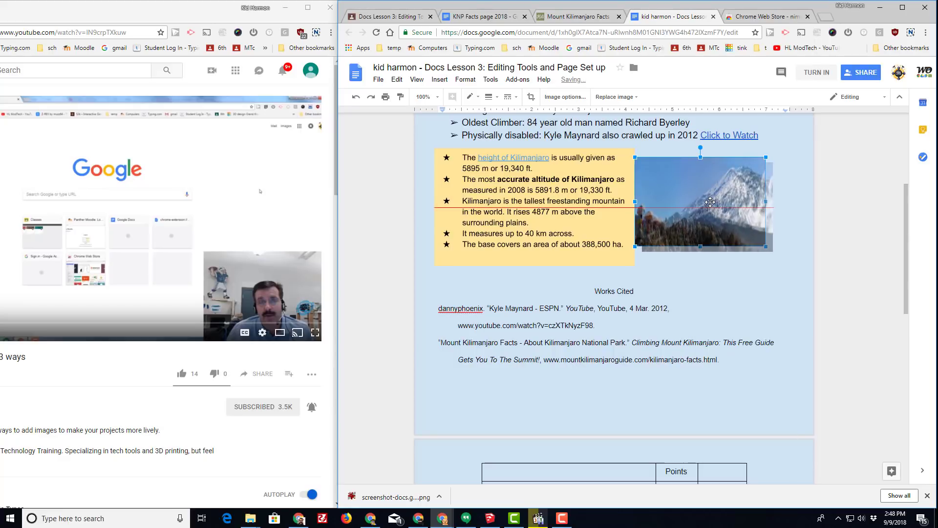
left_click(652, 299)
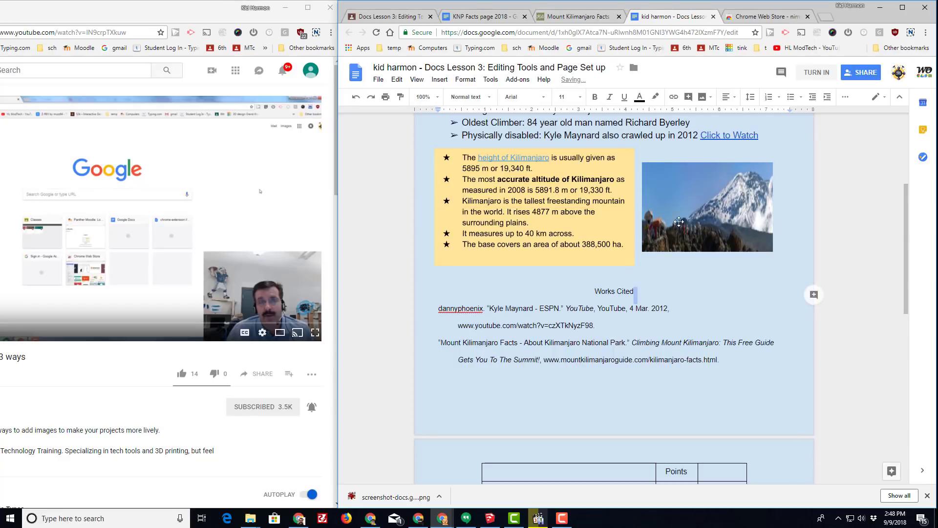
left_click(647, 281)
left_click(537, 291)
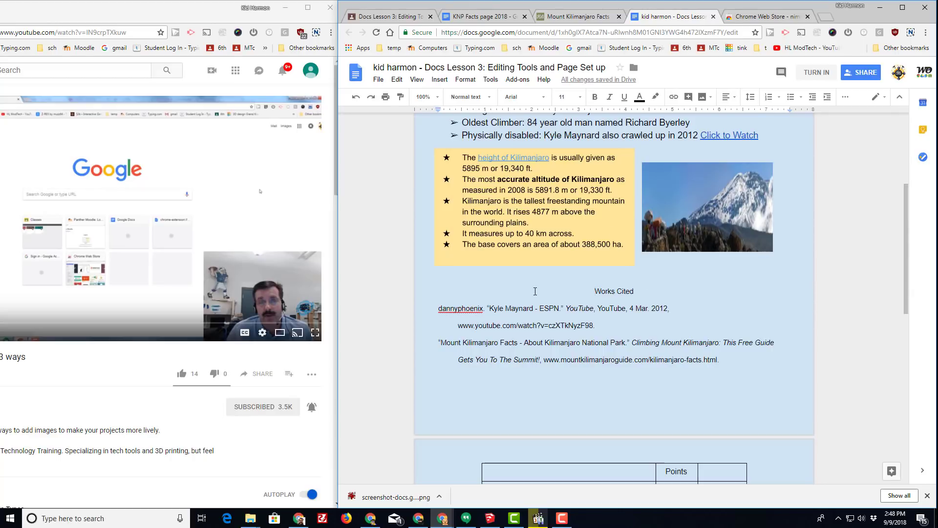
scroll(635, 317, "down", 5)
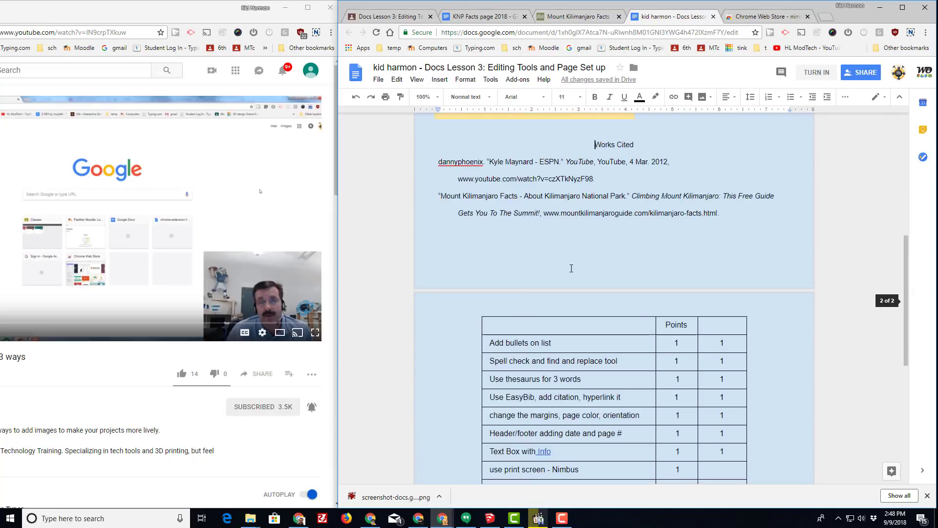
Enter a score of 1 in the last column of the 'use print screen - Nimbus' row
left_click(721, 372)
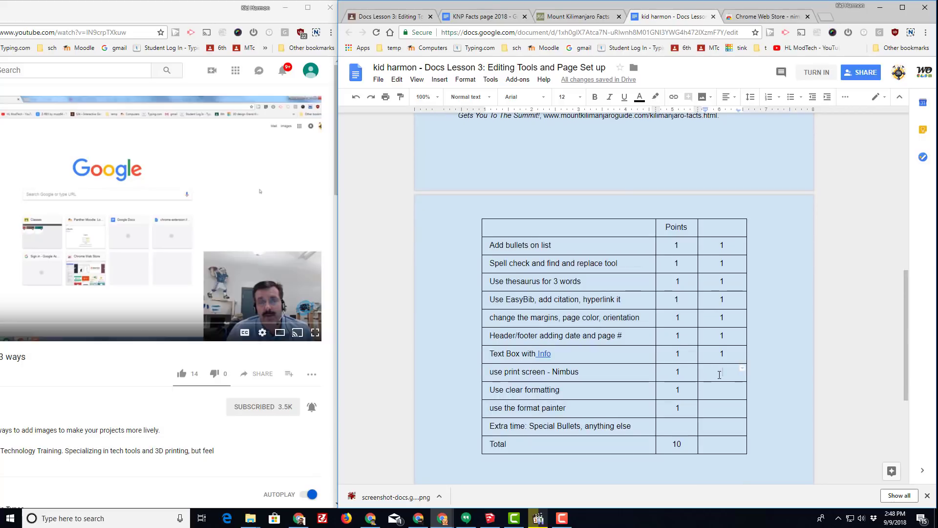
type("1")
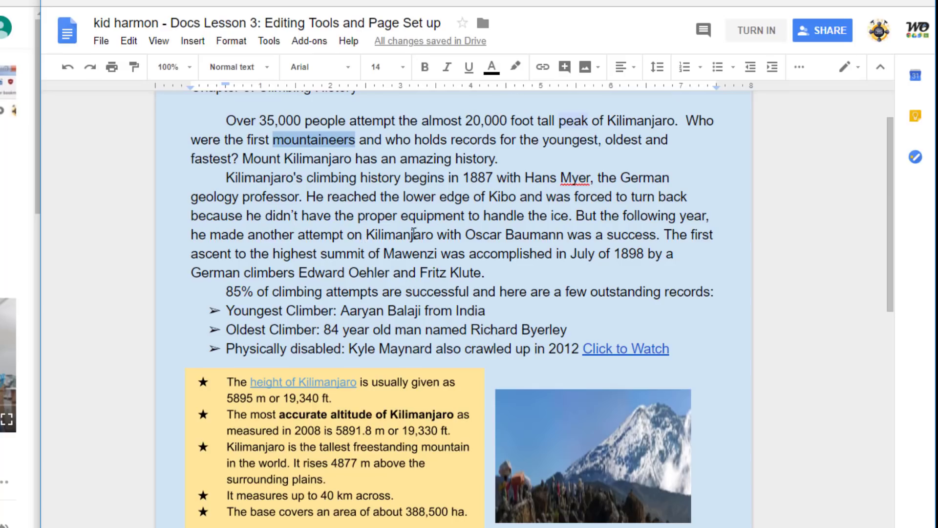
Highlight 'attempt' in light orange and 'with' in magenta
double_click(314, 234)
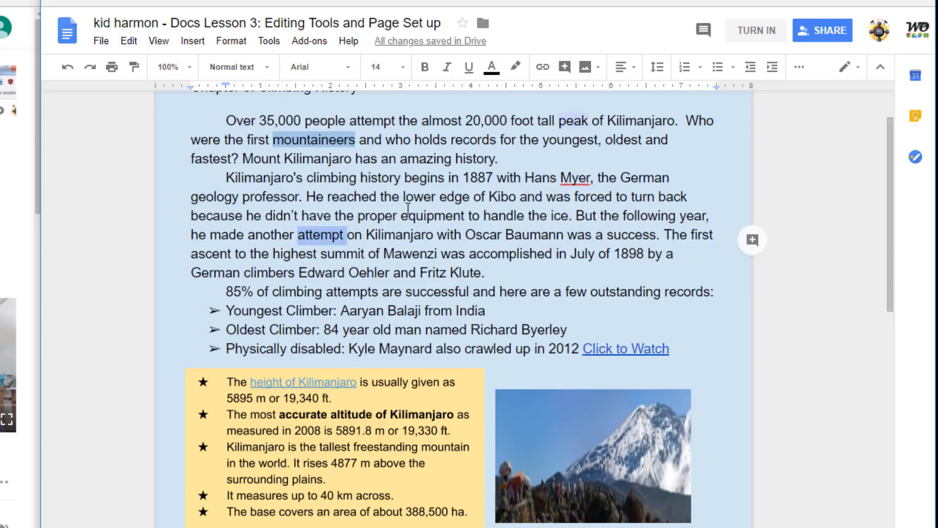
left_click(515, 67)
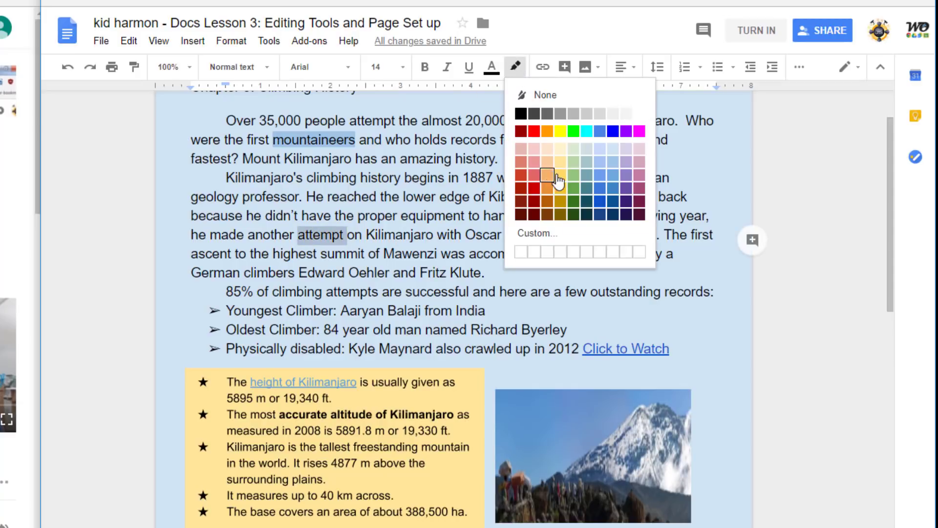
left_click(549, 175)
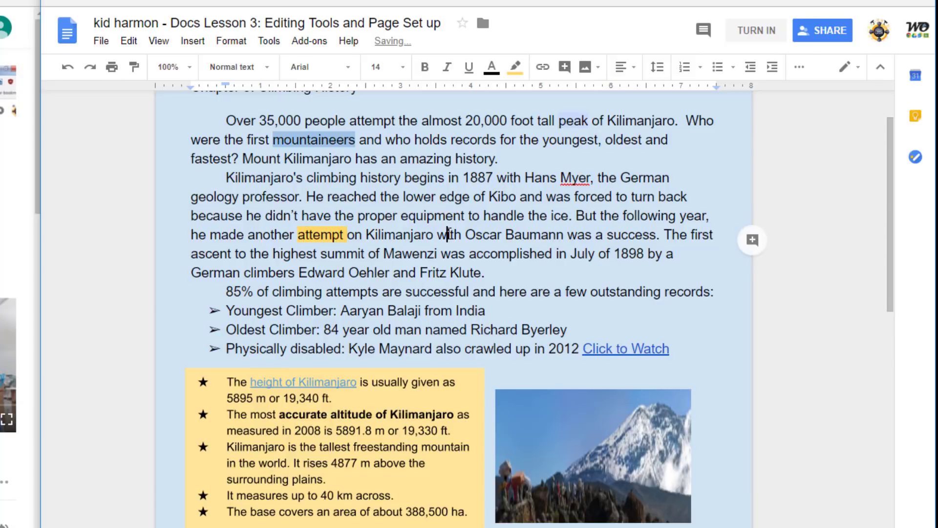
double_click(449, 234)
left_click(516, 68)
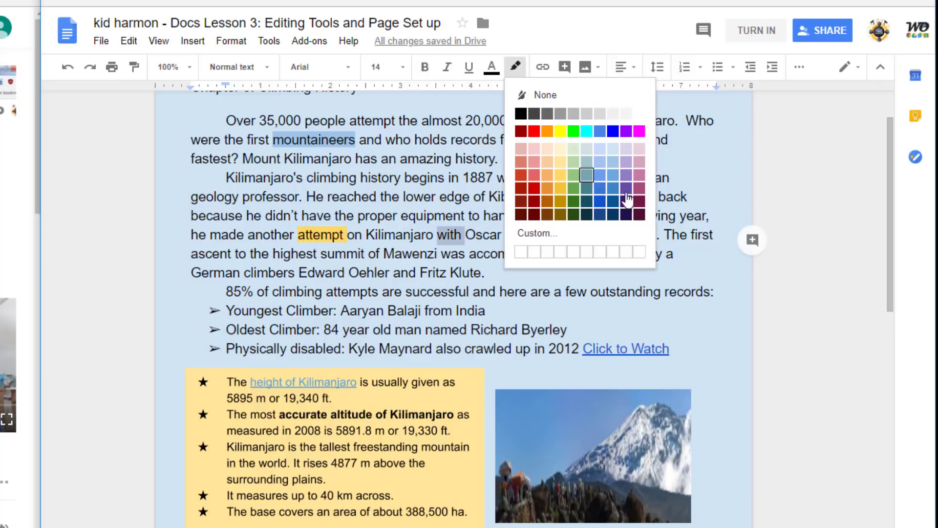
left_click(639, 187)
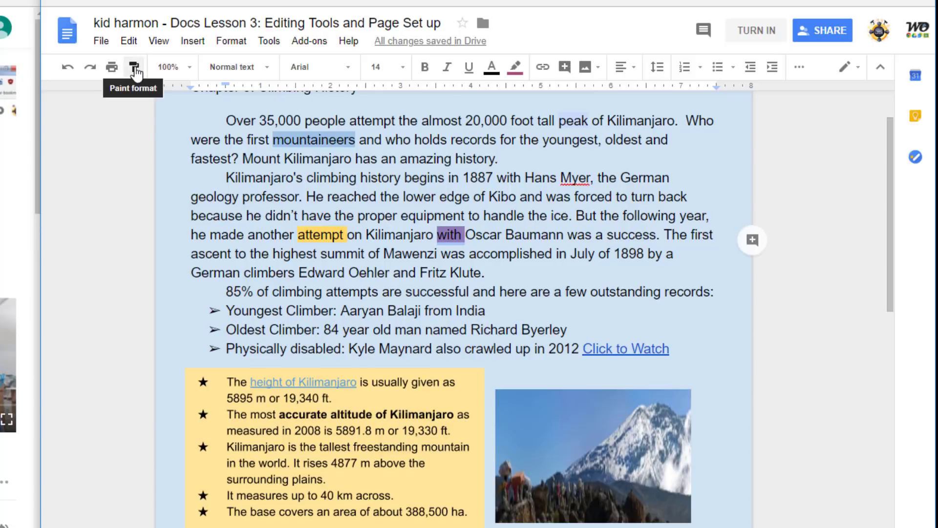
Paint format the magenta highlight onto 'German' and the orange highlight onto 'Klute'
left_click(134, 68)
left_click(202, 272)
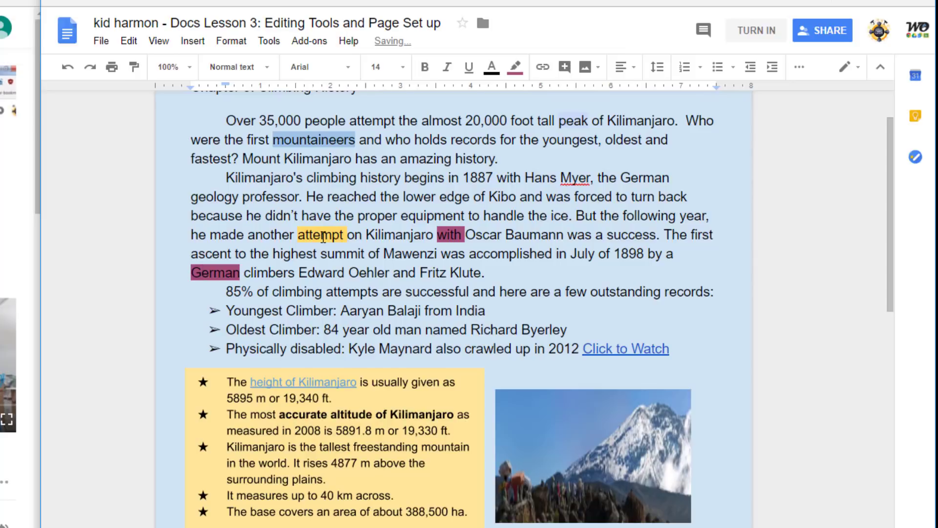
double_click(323, 236)
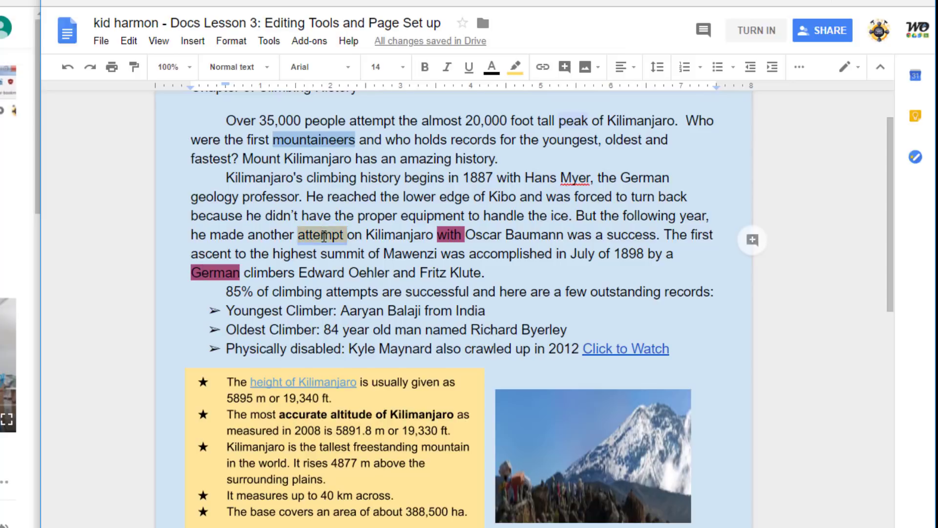
left_click(135, 68)
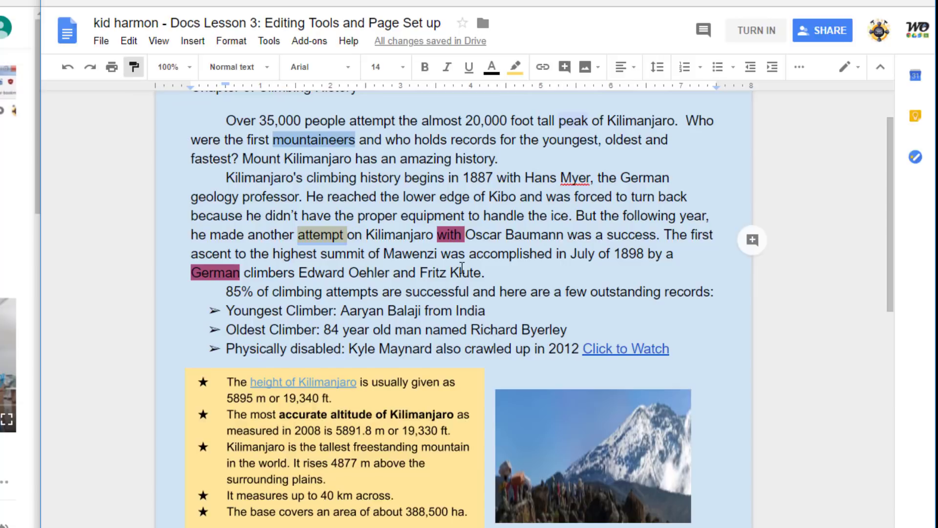
left_click(462, 270)
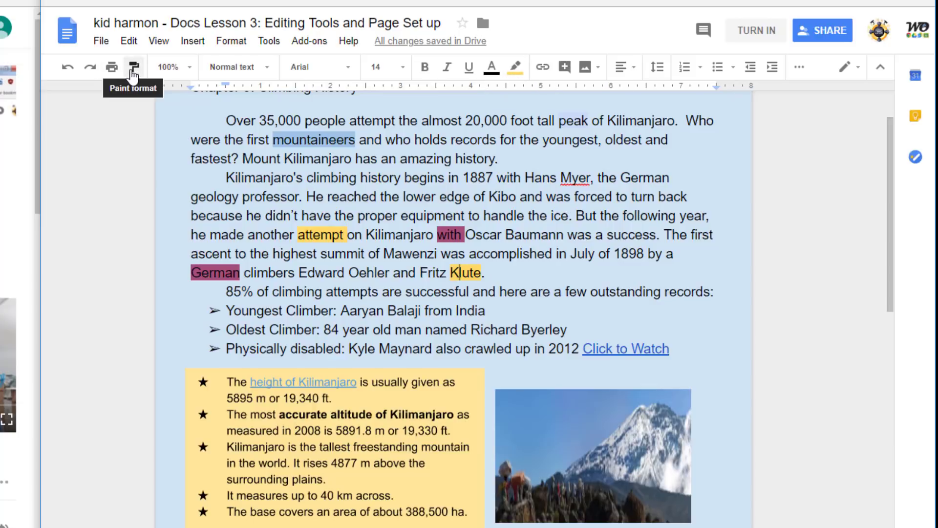
left_click_drag(191, 233, 486, 274)
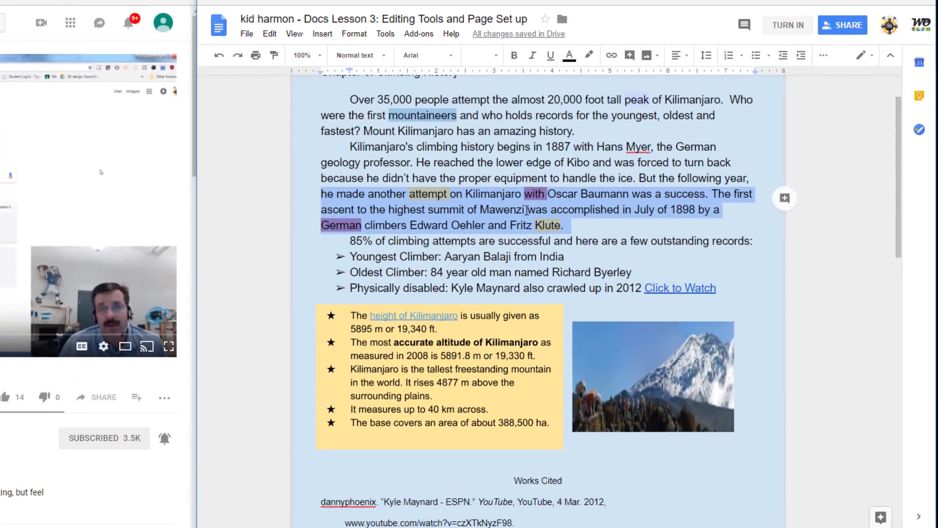
Clear formatting on 'he made another attempt' through 'Klute.', leaving plain 11-point unhighlighted text
left_click(440, 254)
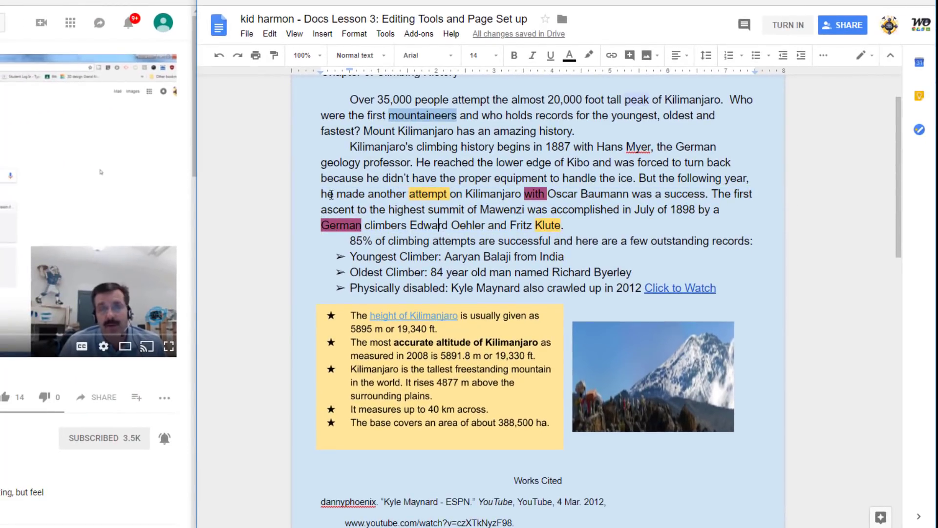
left_click_drag(322, 195, 592, 230)
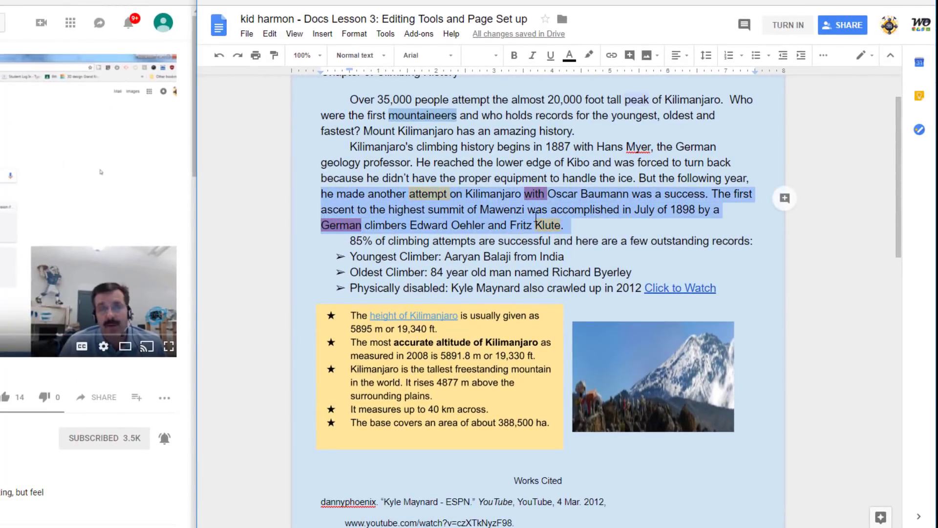
right_click(548, 216)
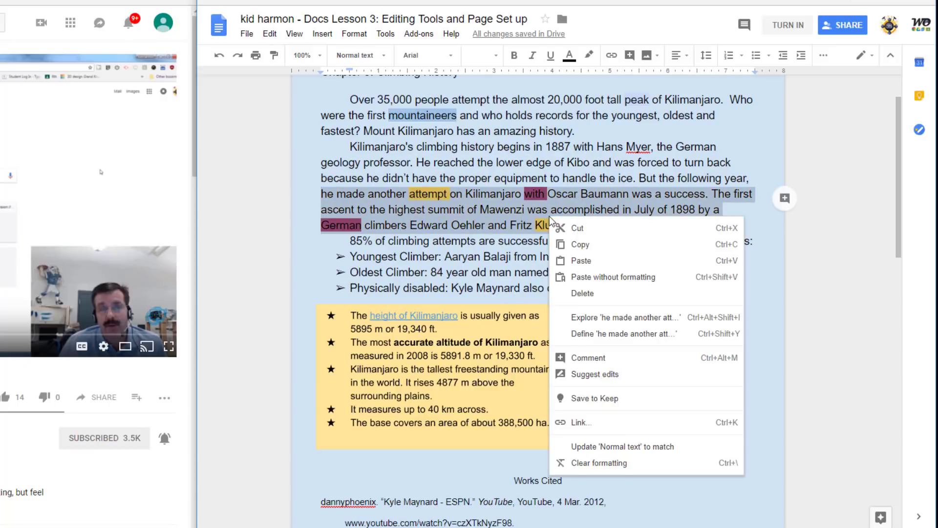
left_click(601, 463)
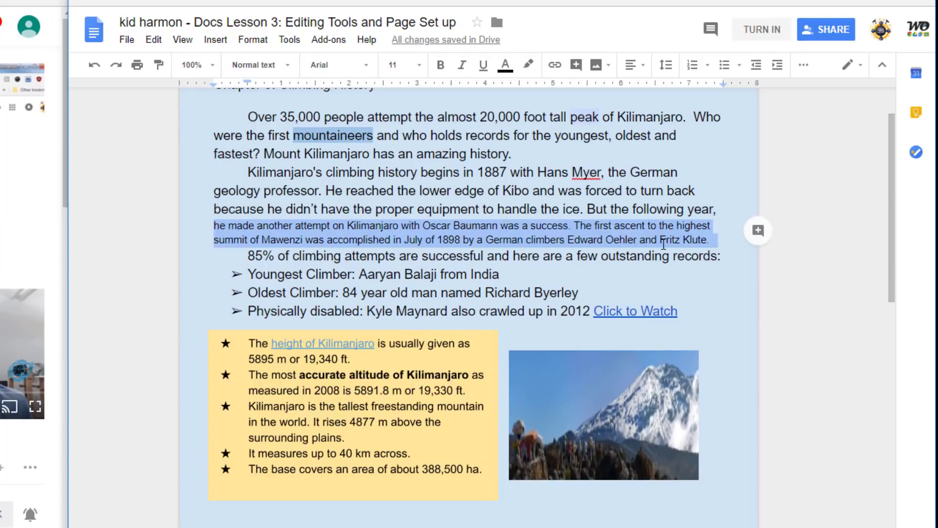
left_click(559, 259)
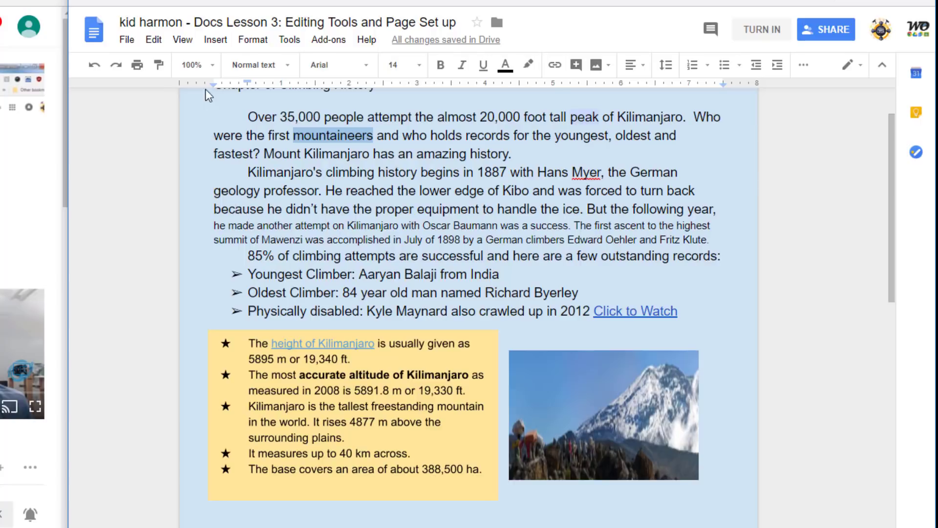
Paint the 14-pt body text formatting onto the small-print Baumann and Mawenzi sentences
left_click(158, 68)
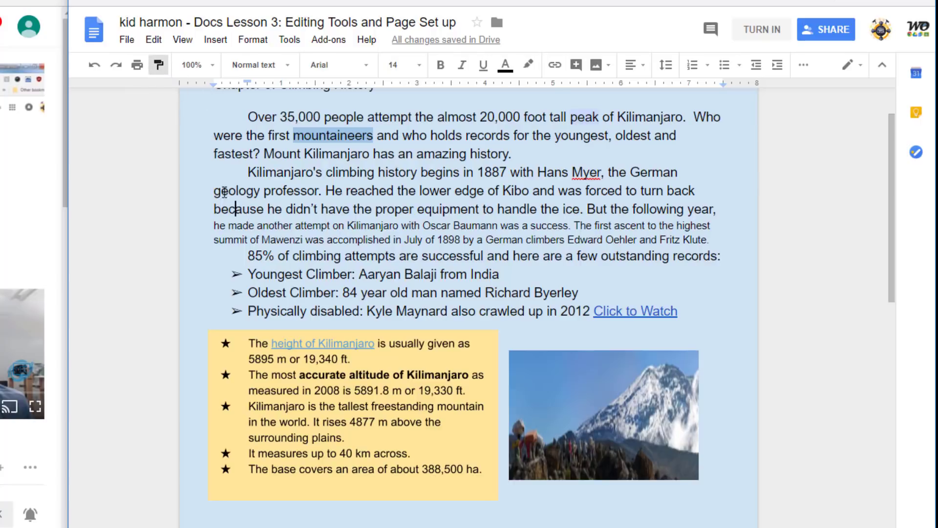
left_click_drag(213, 225, 713, 242)
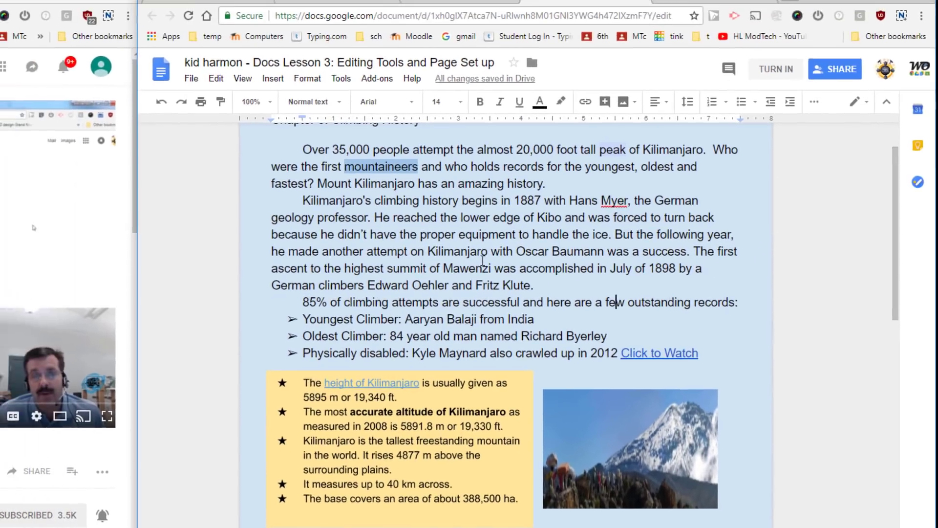
scroll(490, 291, "down", 12)
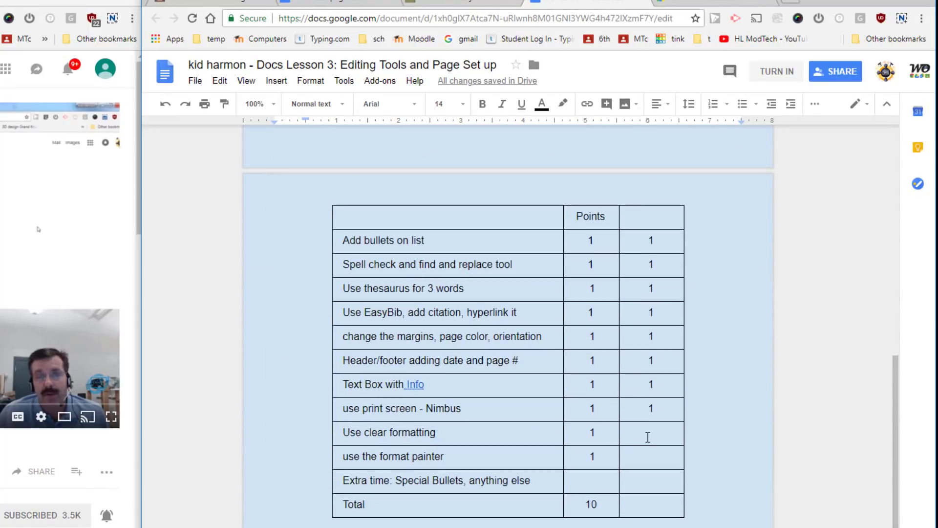
Enter 1 point each for clear formatting and format painter, and 10 as the Total
left_click(647, 437)
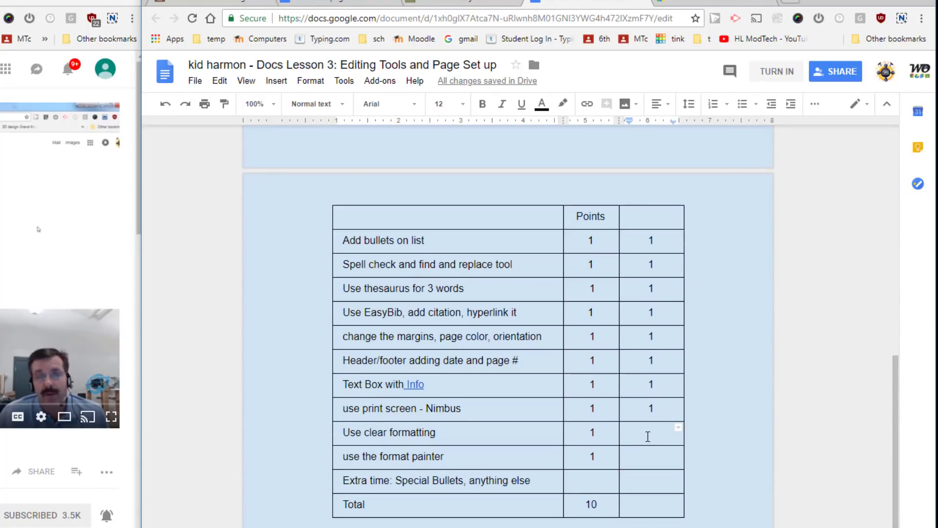
type("1")
left_click(654, 461)
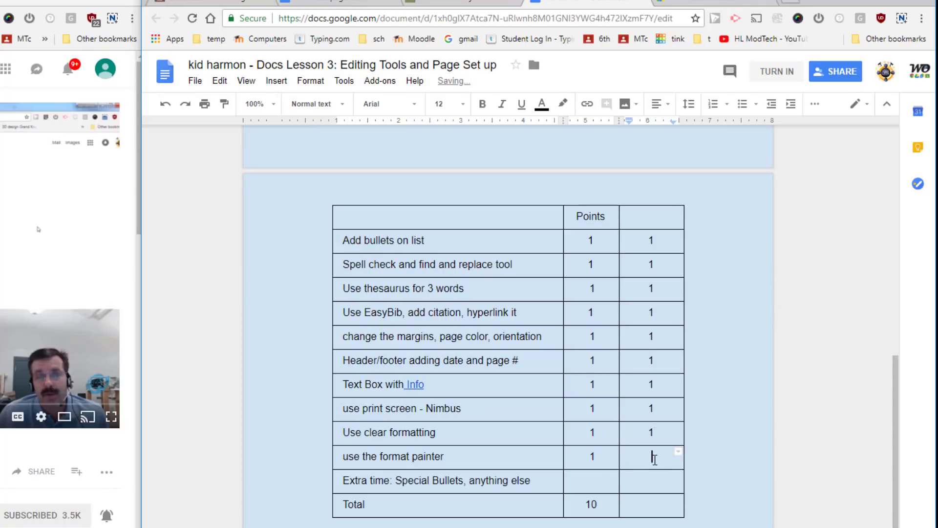
type("1")
left_click(654, 503)
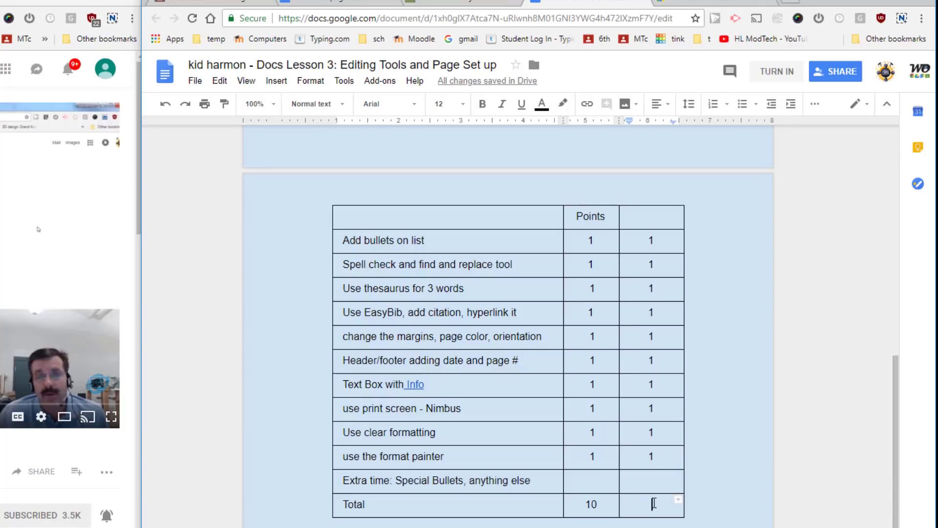
type("10")
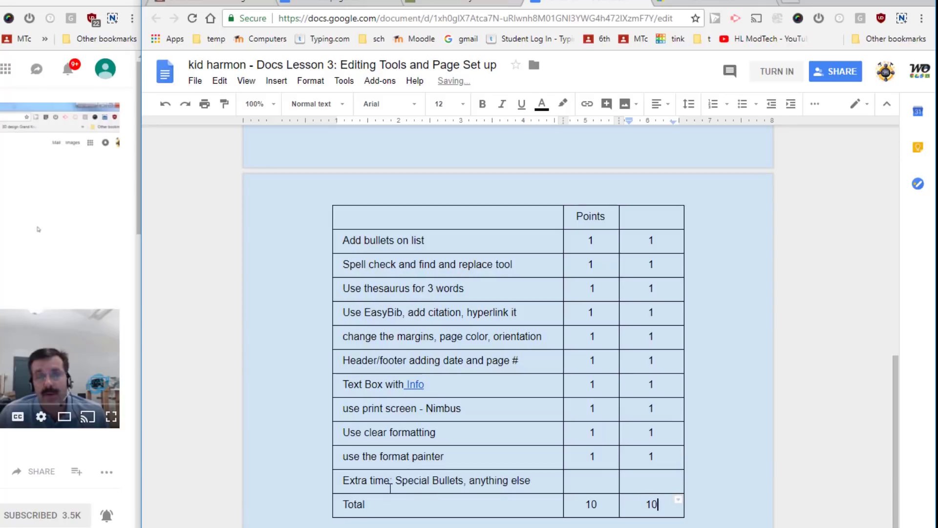
scroll(433, 342, "down", 15)
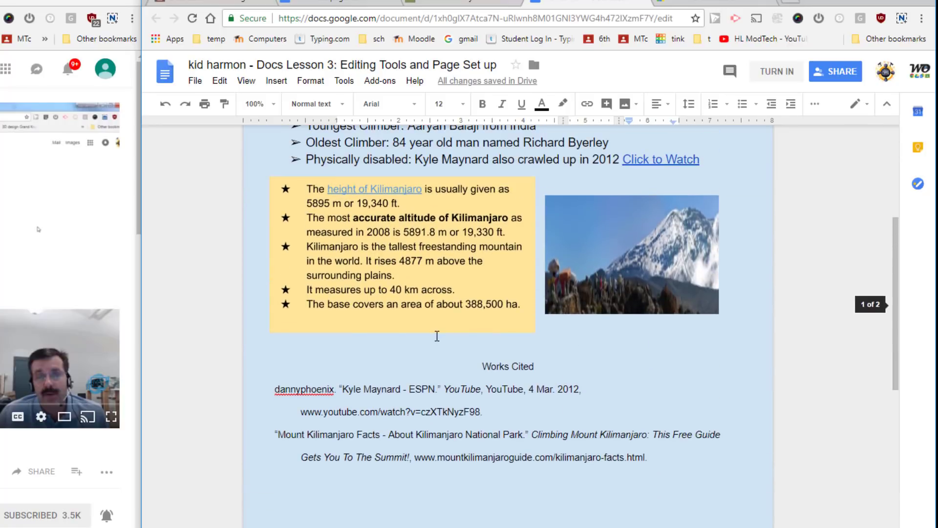
scroll(431, 343, "up", 1)
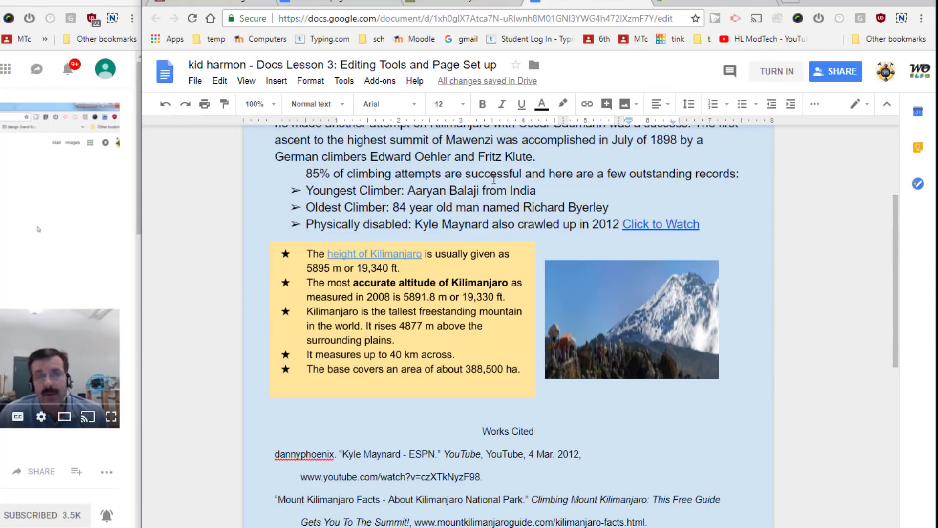
left_click(339, 6)
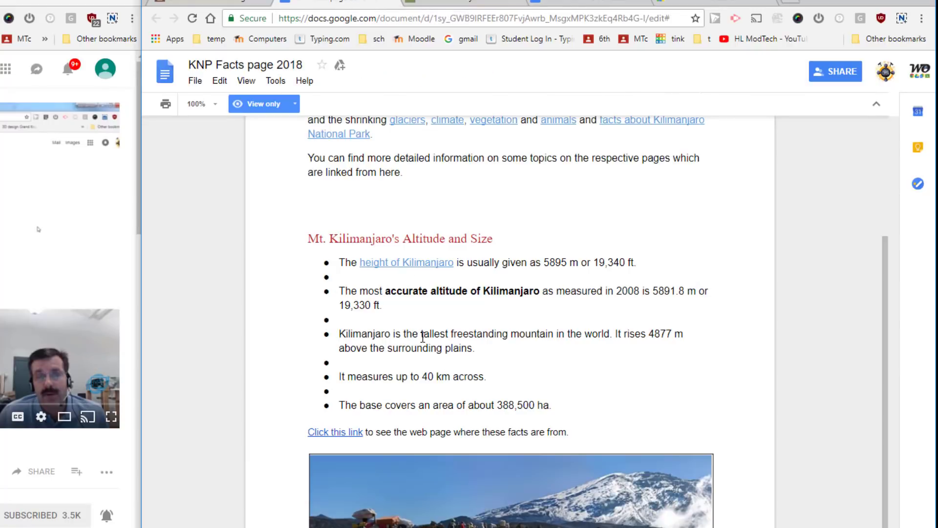
scroll(431, 334, "down", 1)
scroll(432, 334, "up", 5)
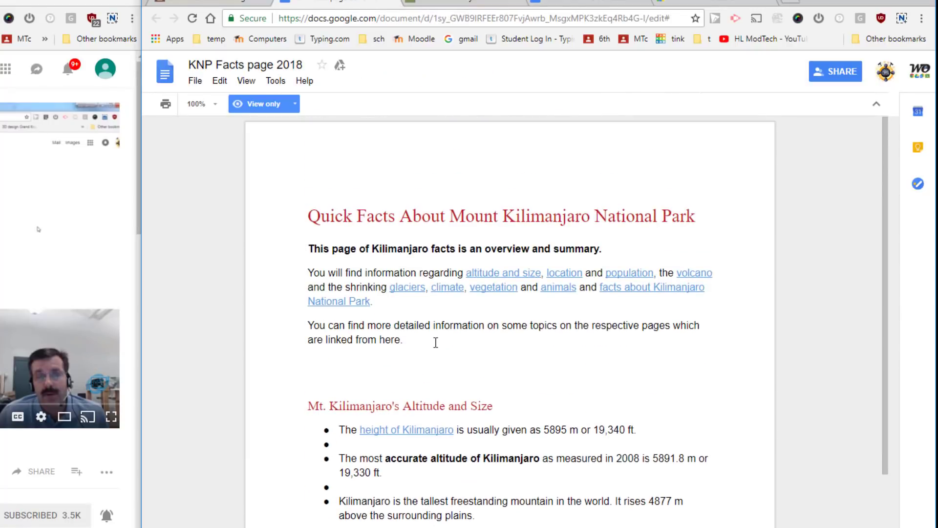
scroll(435, 335, "down", 5)
scroll(436, 335, "up", 4)
left_click(459, 5)
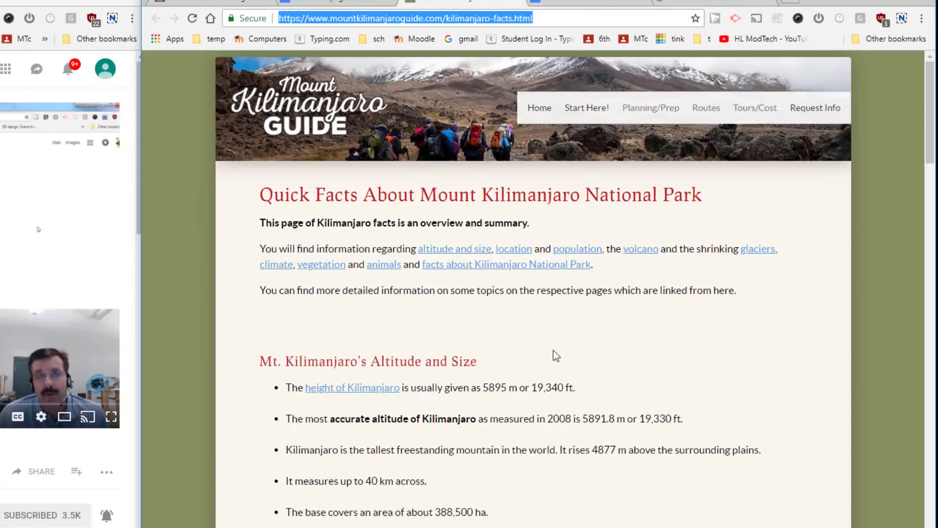
left_click(345, 4)
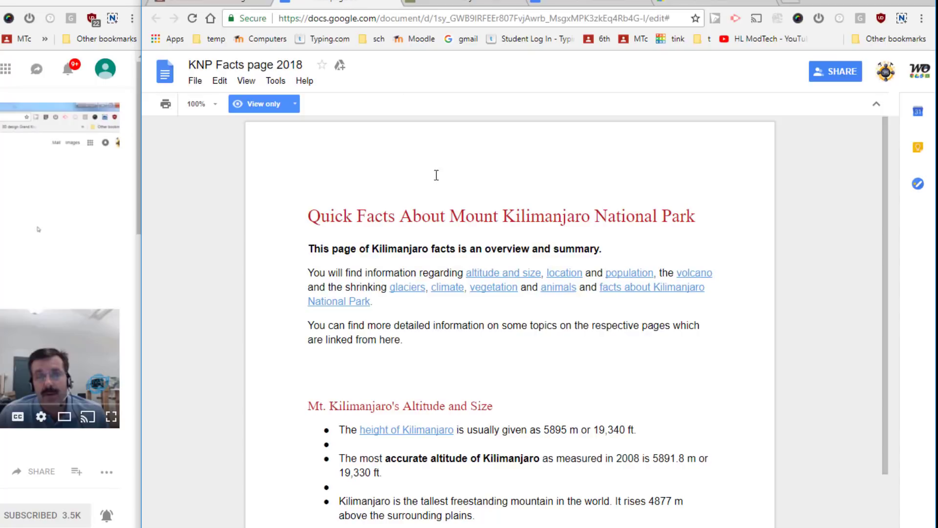
left_click(586, 5)
scroll(528, 465, "down", 5)
scroll(522, 442, "up", 2)
scroll(522, 443, "up", 1)
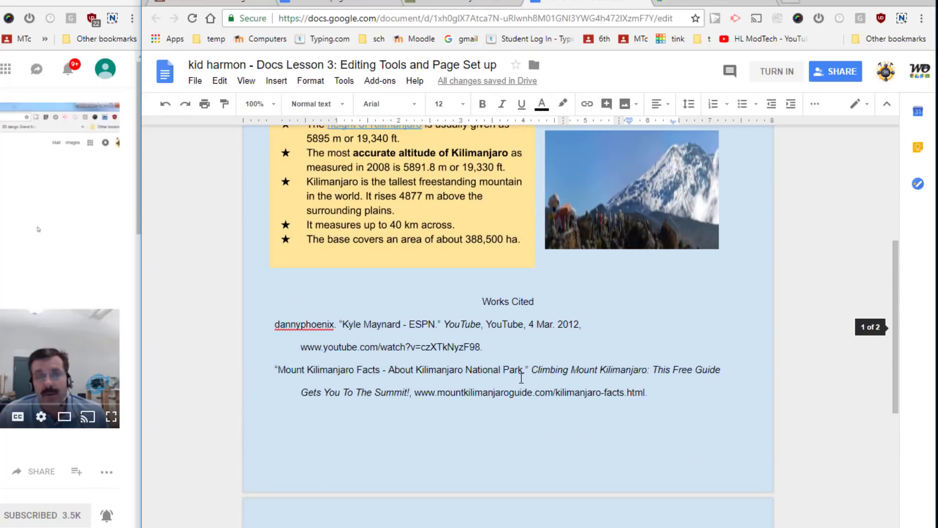
scroll(567, 410, "up", 4)
scroll(566, 410, "down", 2)
scroll(566, 410, "down", 1)
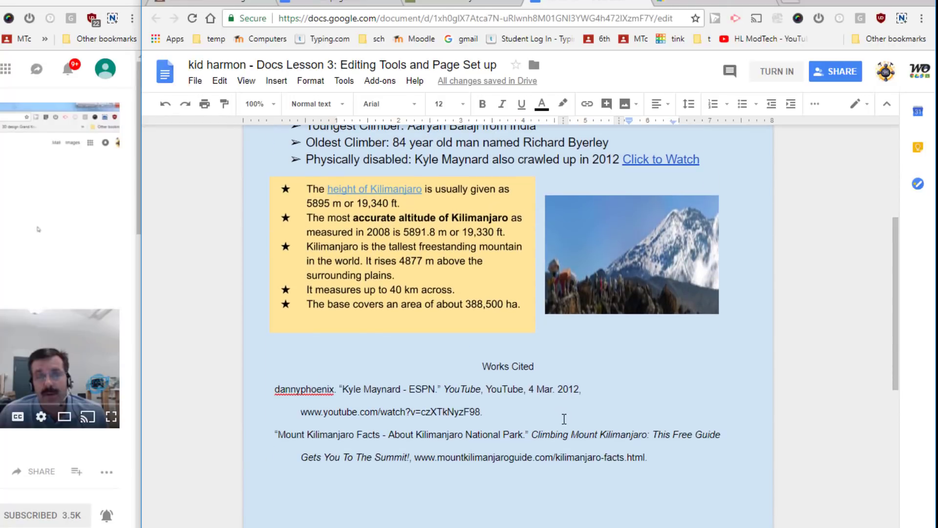
scroll(563, 419, "up", 5)
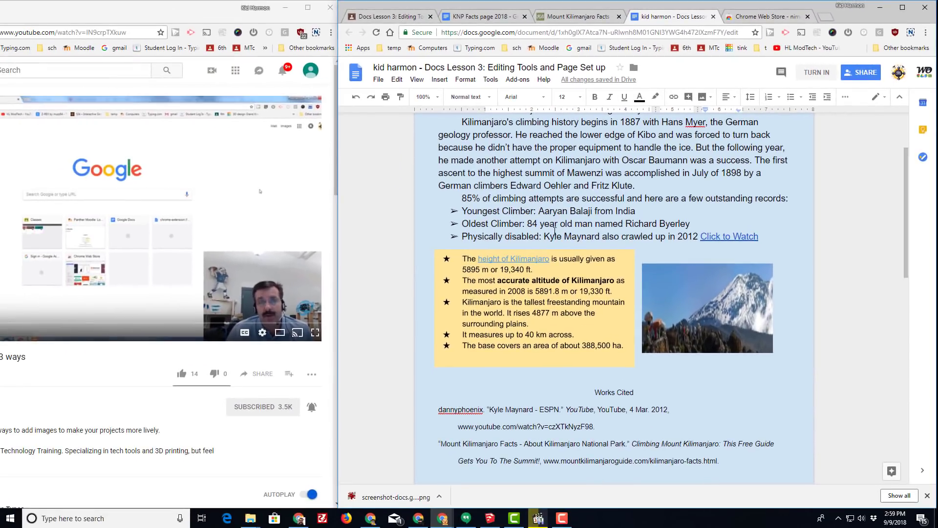
At 75% zoom, set the Chapter 3: Climbing History heading in 24-point Pacifico
left_click(438, 98)
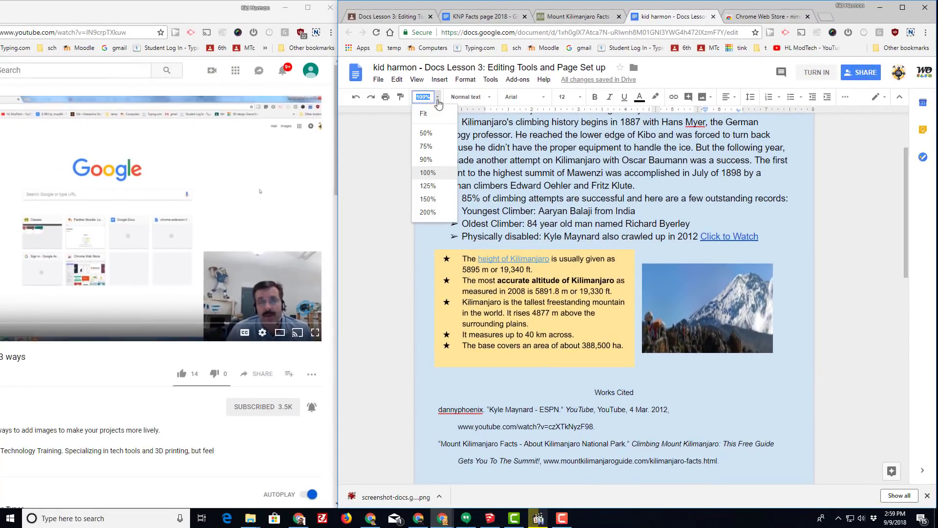
left_click(426, 146)
scroll(644, 226, "up", 3)
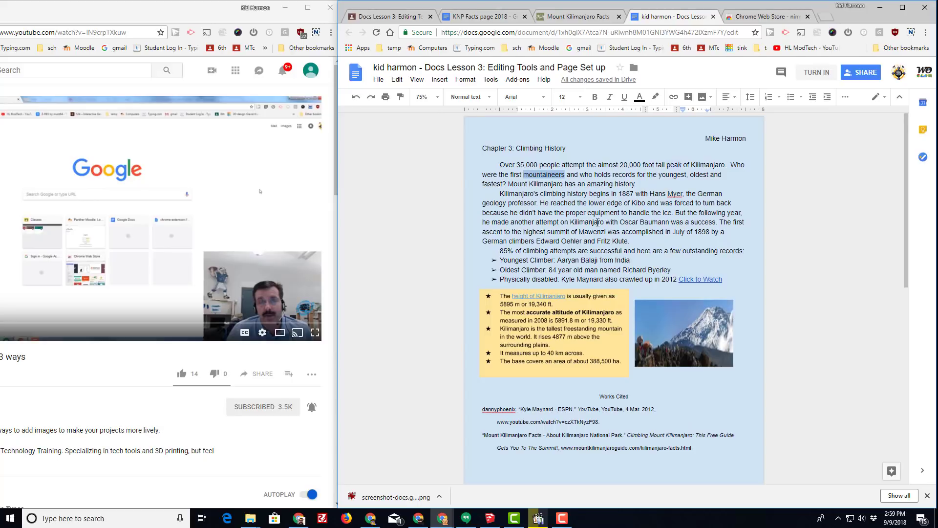
left_click_drag(483, 146, 567, 151)
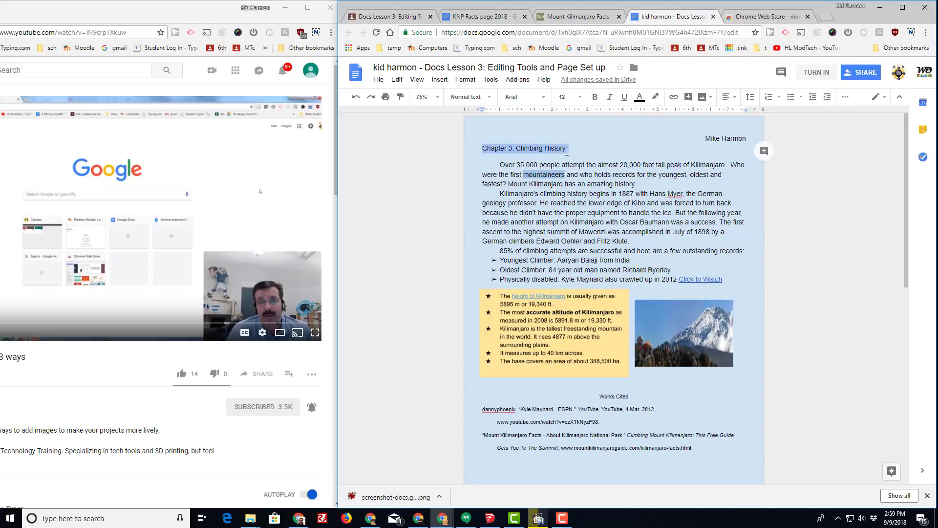
left_click(542, 99)
left_click(531, 192)
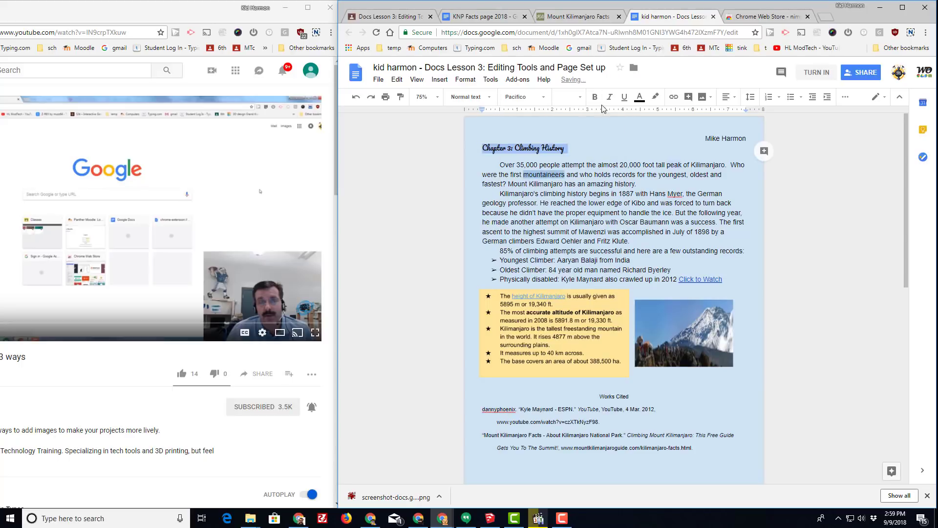
left_click(581, 97)
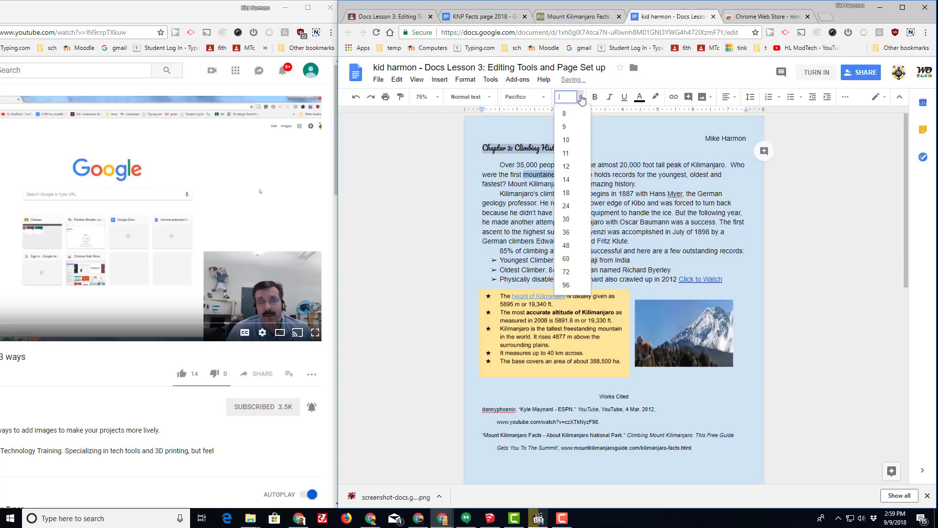
left_click(565, 206)
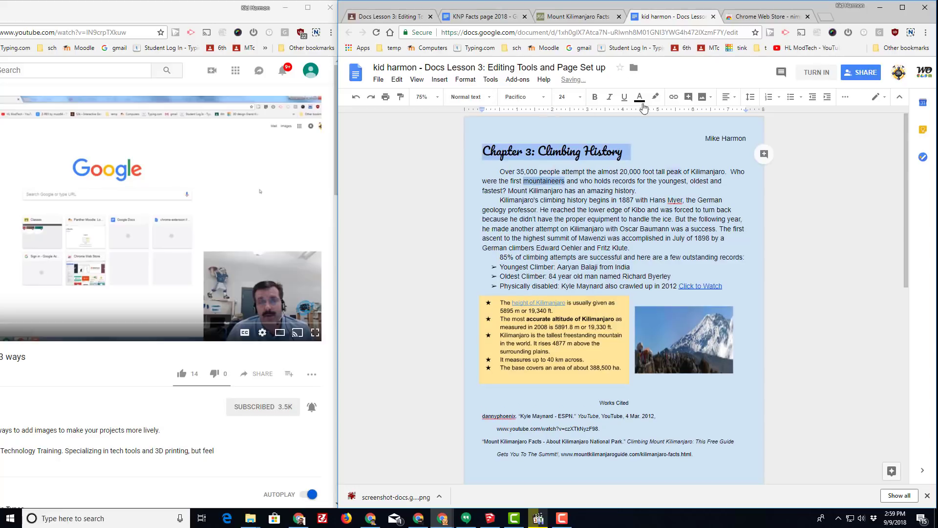
Center the heading and color it light pink
left_click(727, 98)
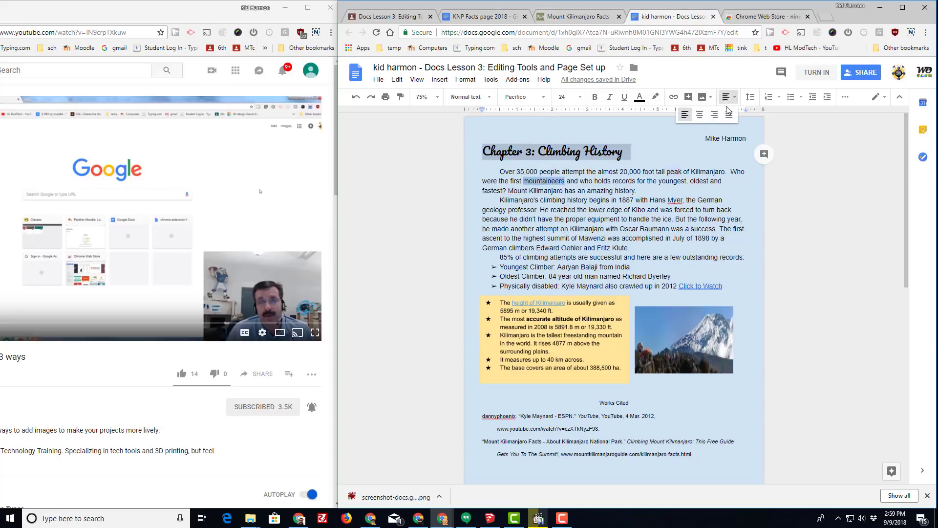
left_click(698, 123)
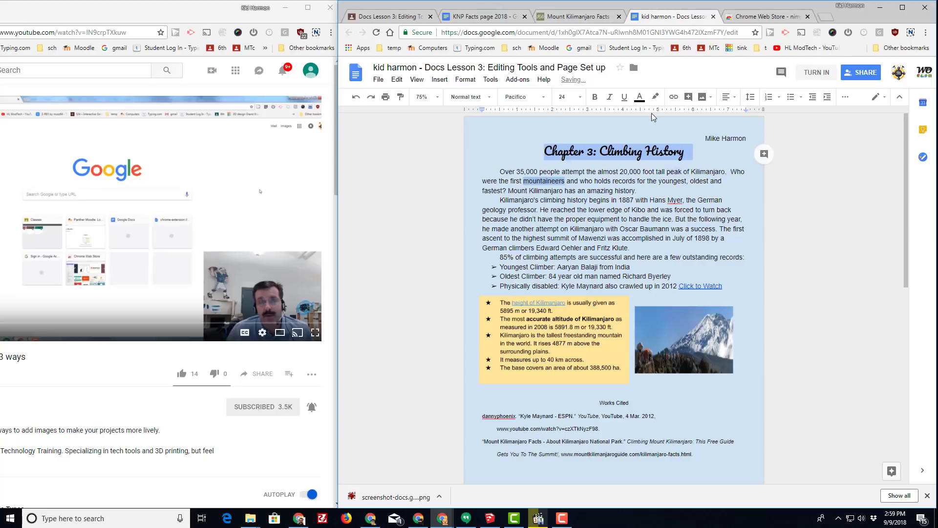
left_click(639, 96)
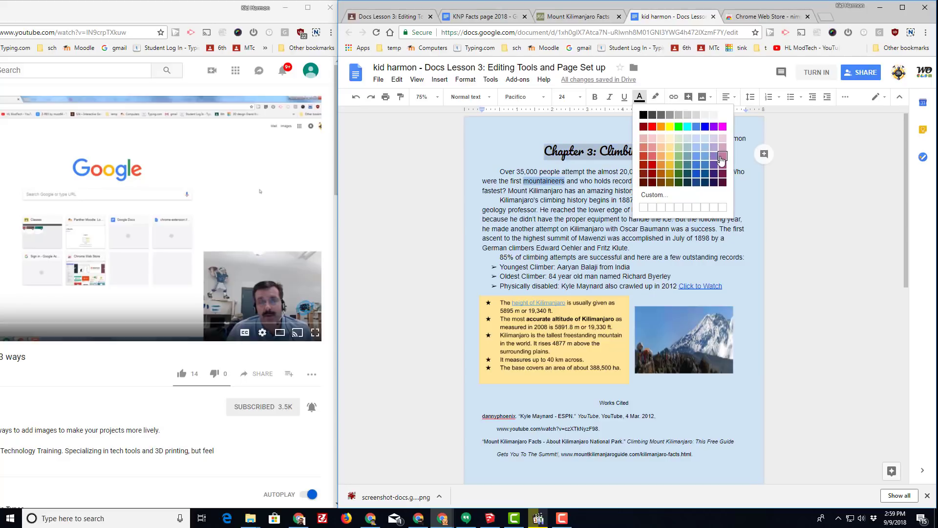
left_click(721, 157)
left_click(644, 171)
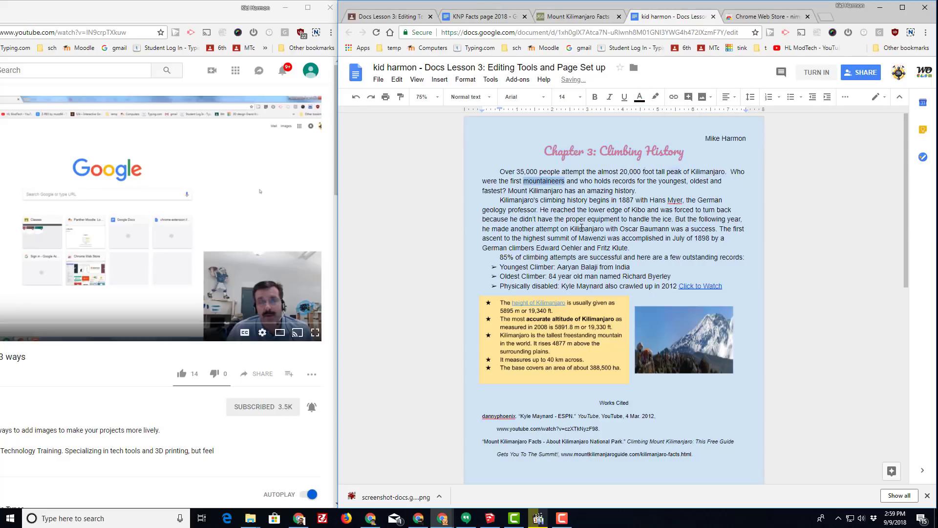